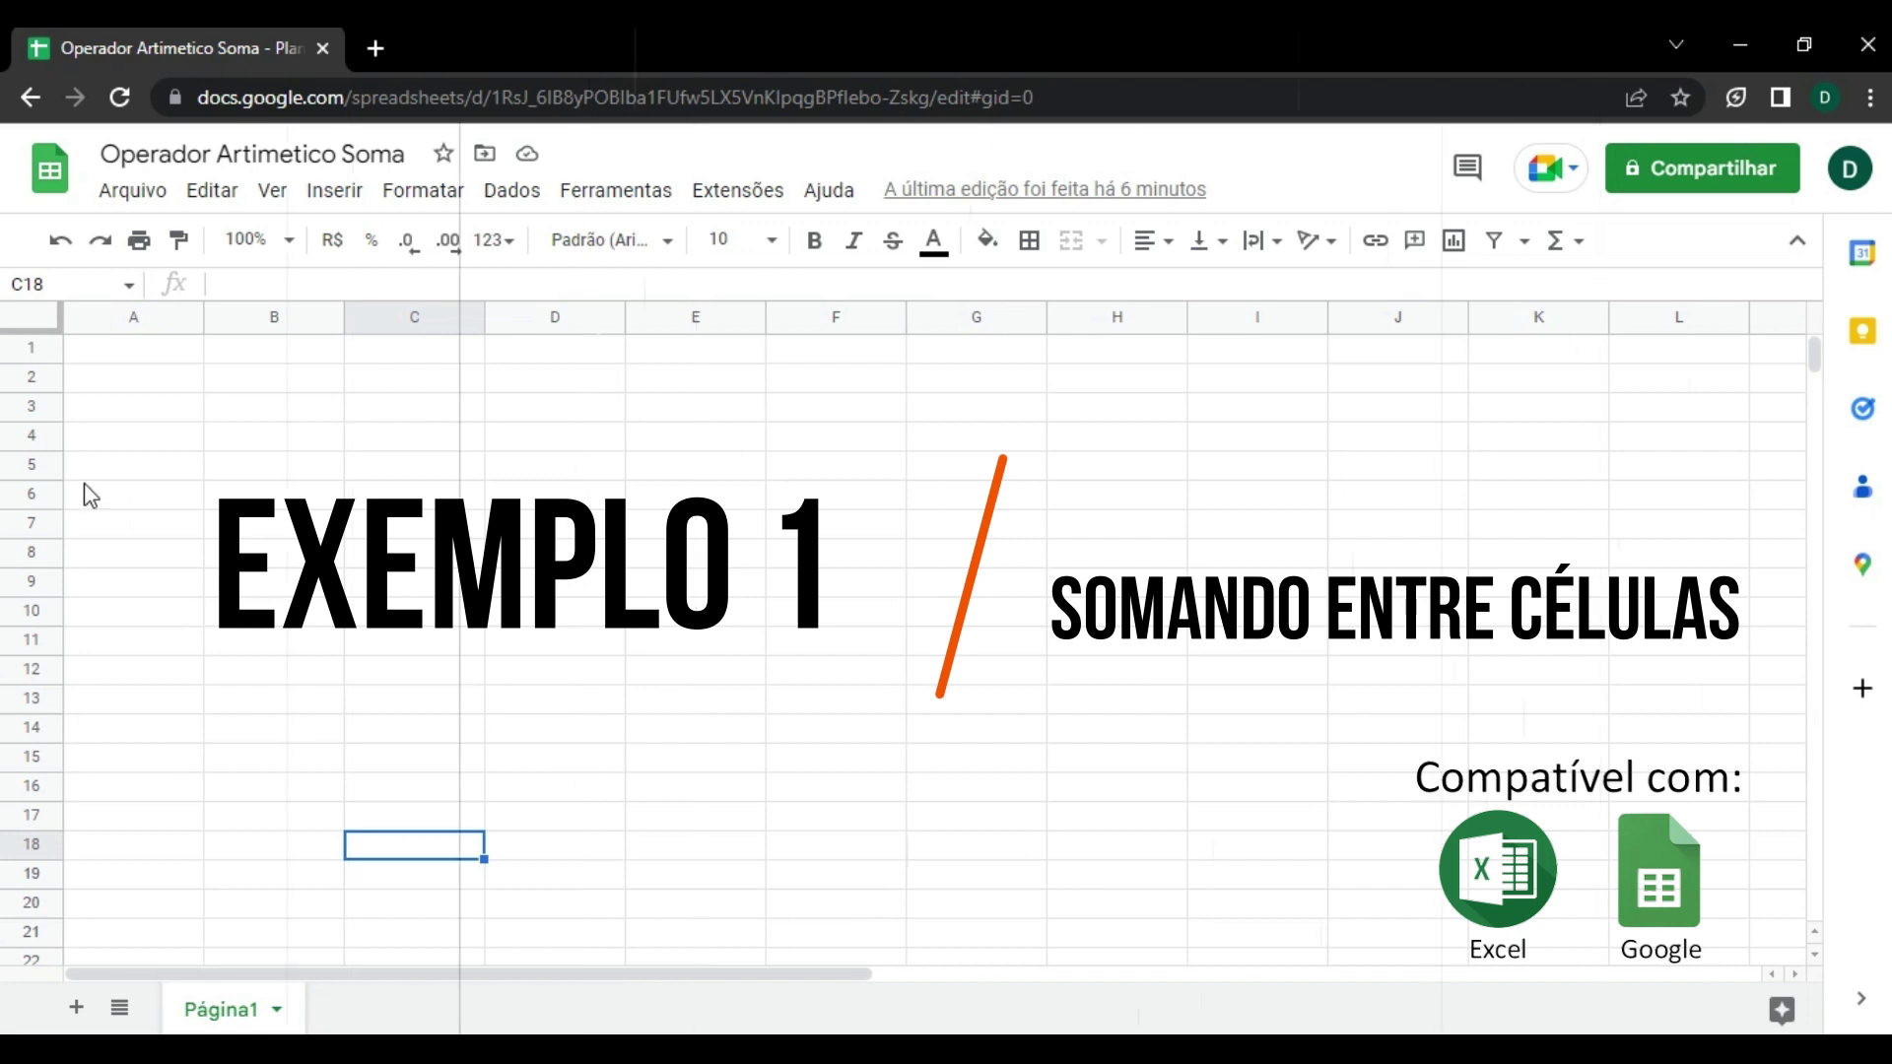
click(134, 376)
click(168, 318)
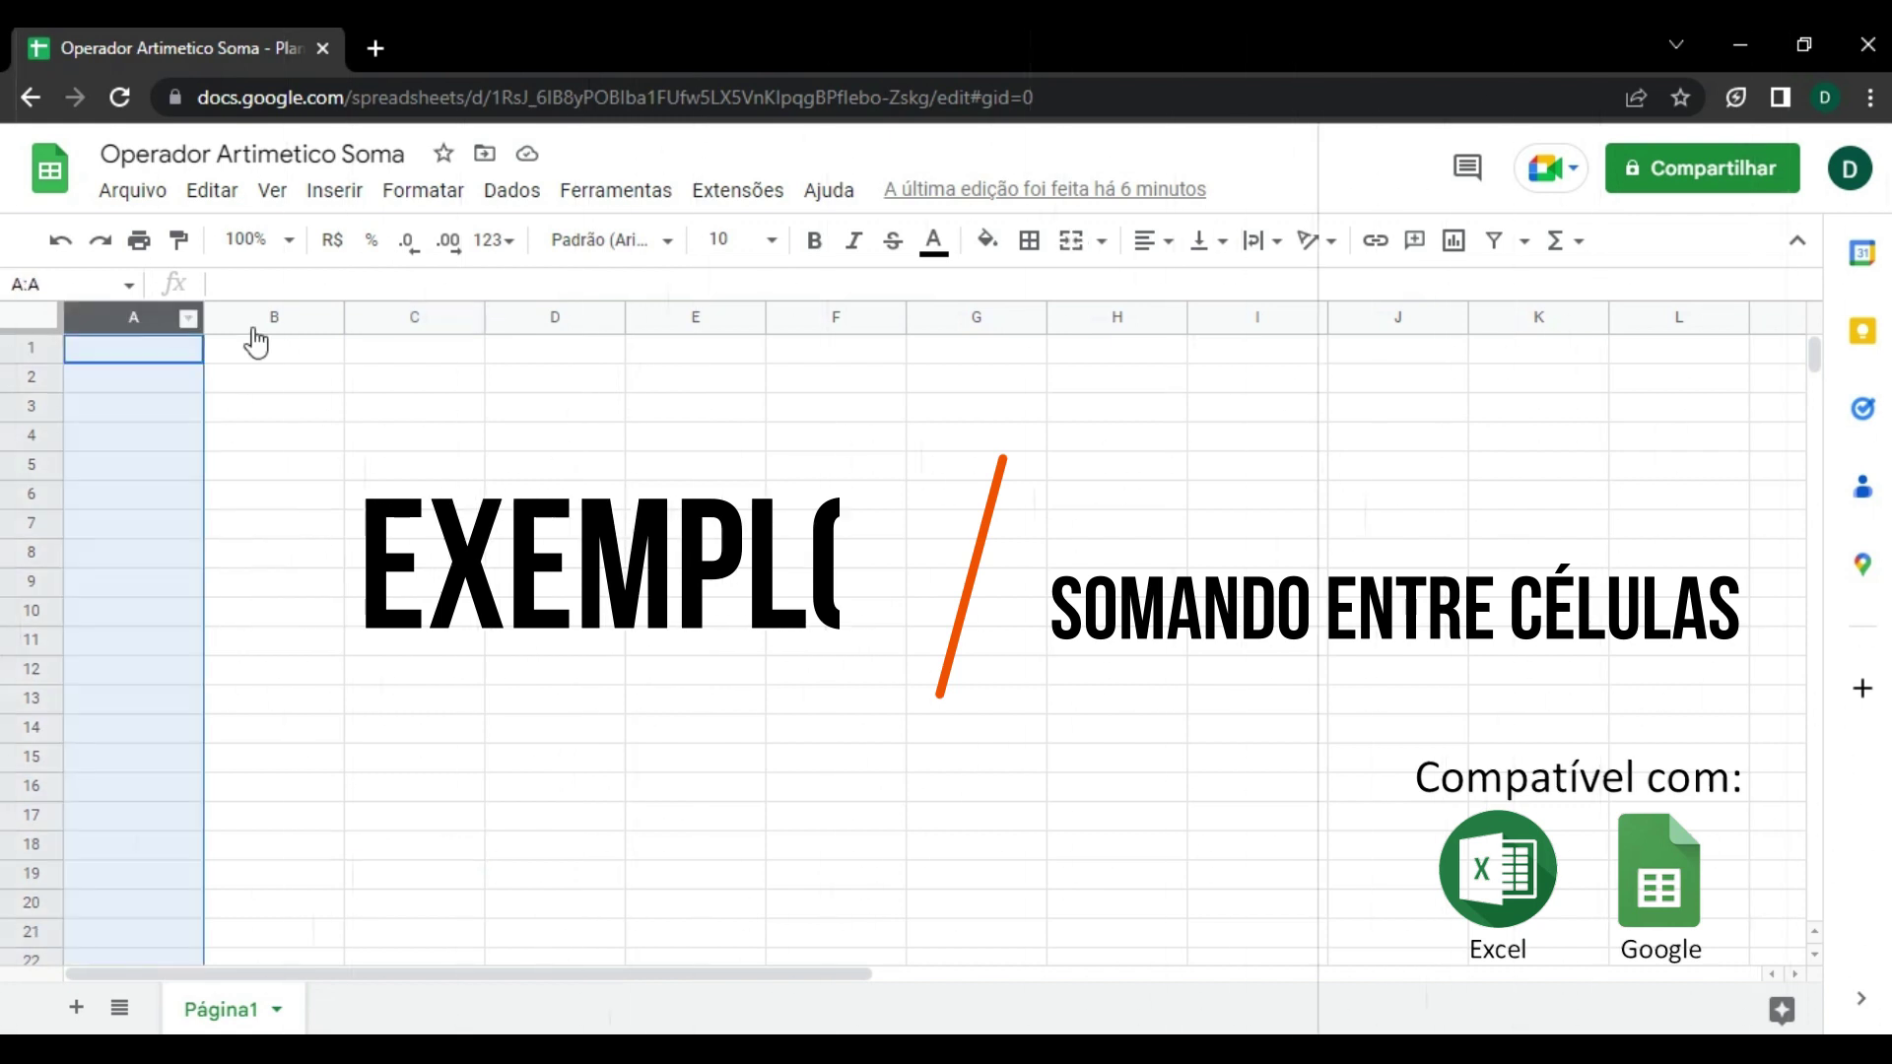
click(383, 318)
click(31, 435)
click(526, 489)
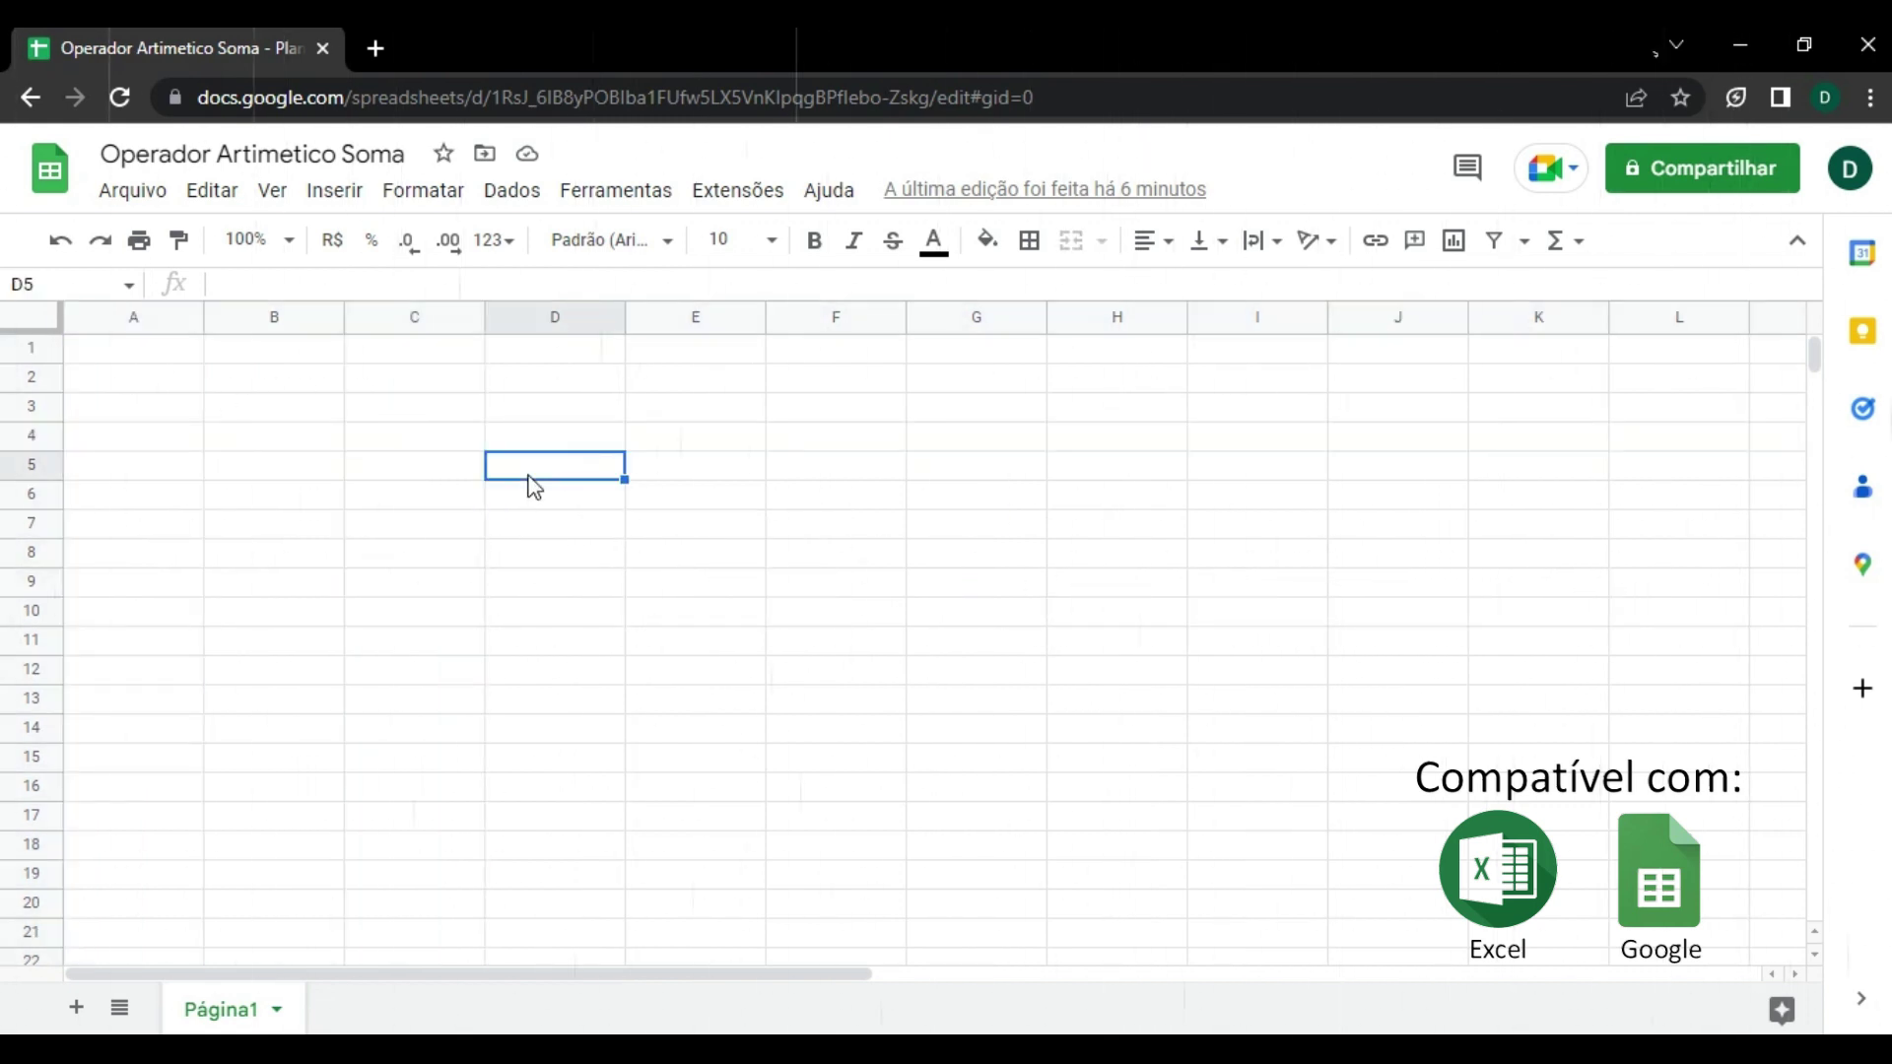
click(812, 505)
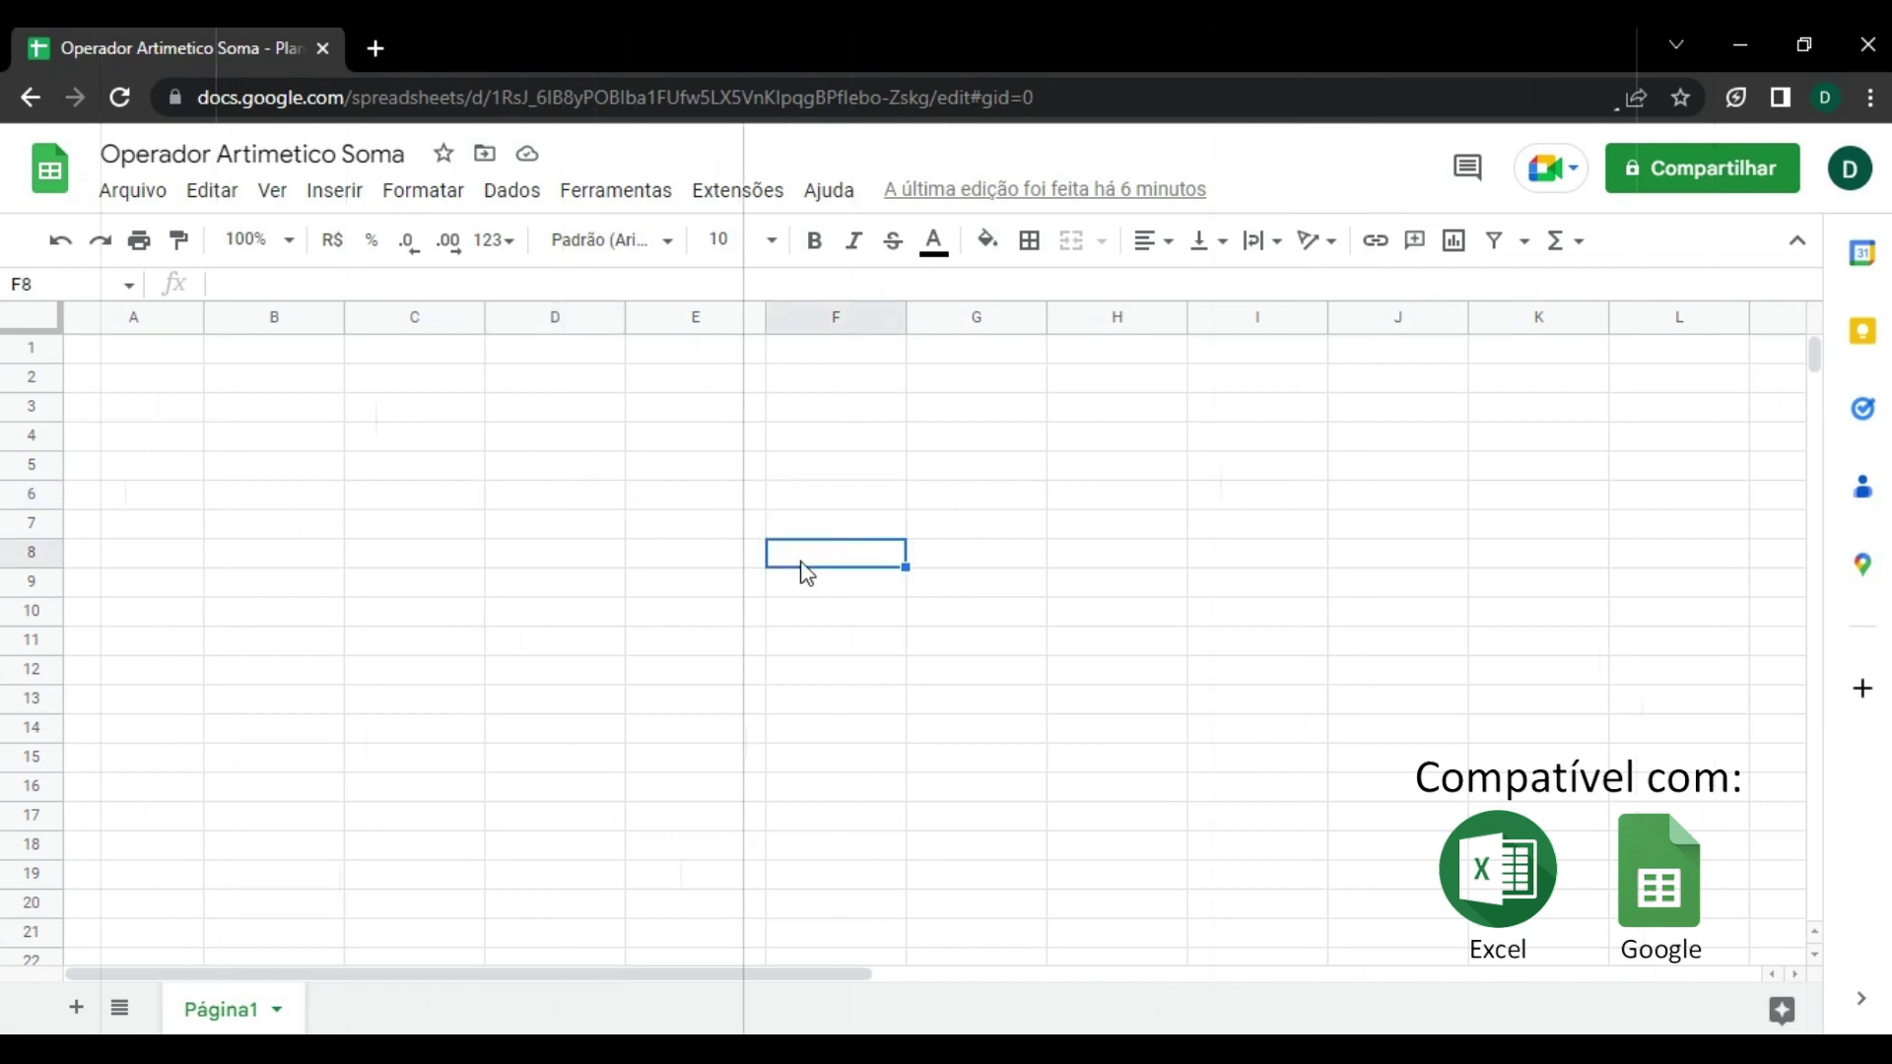
click(541, 616)
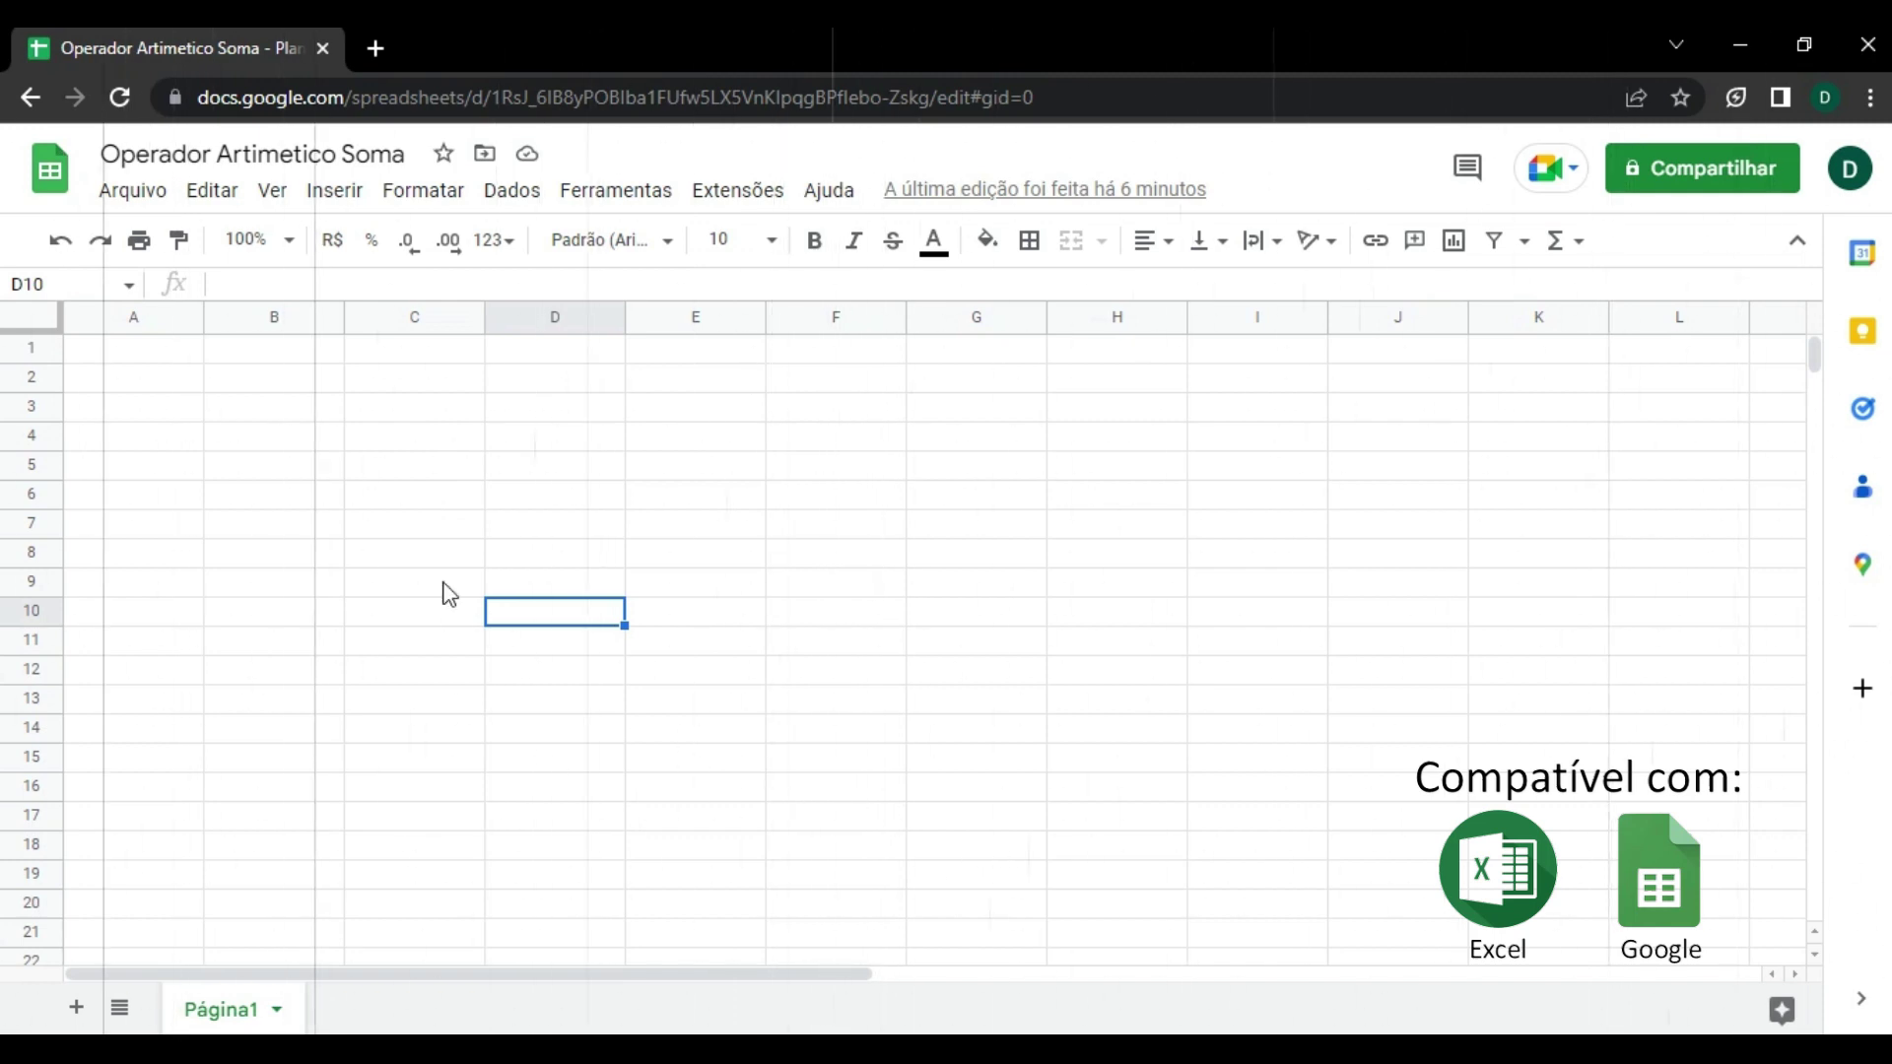
Enter the value 10 in cell C4 and again in cell H20.
click(407, 438)
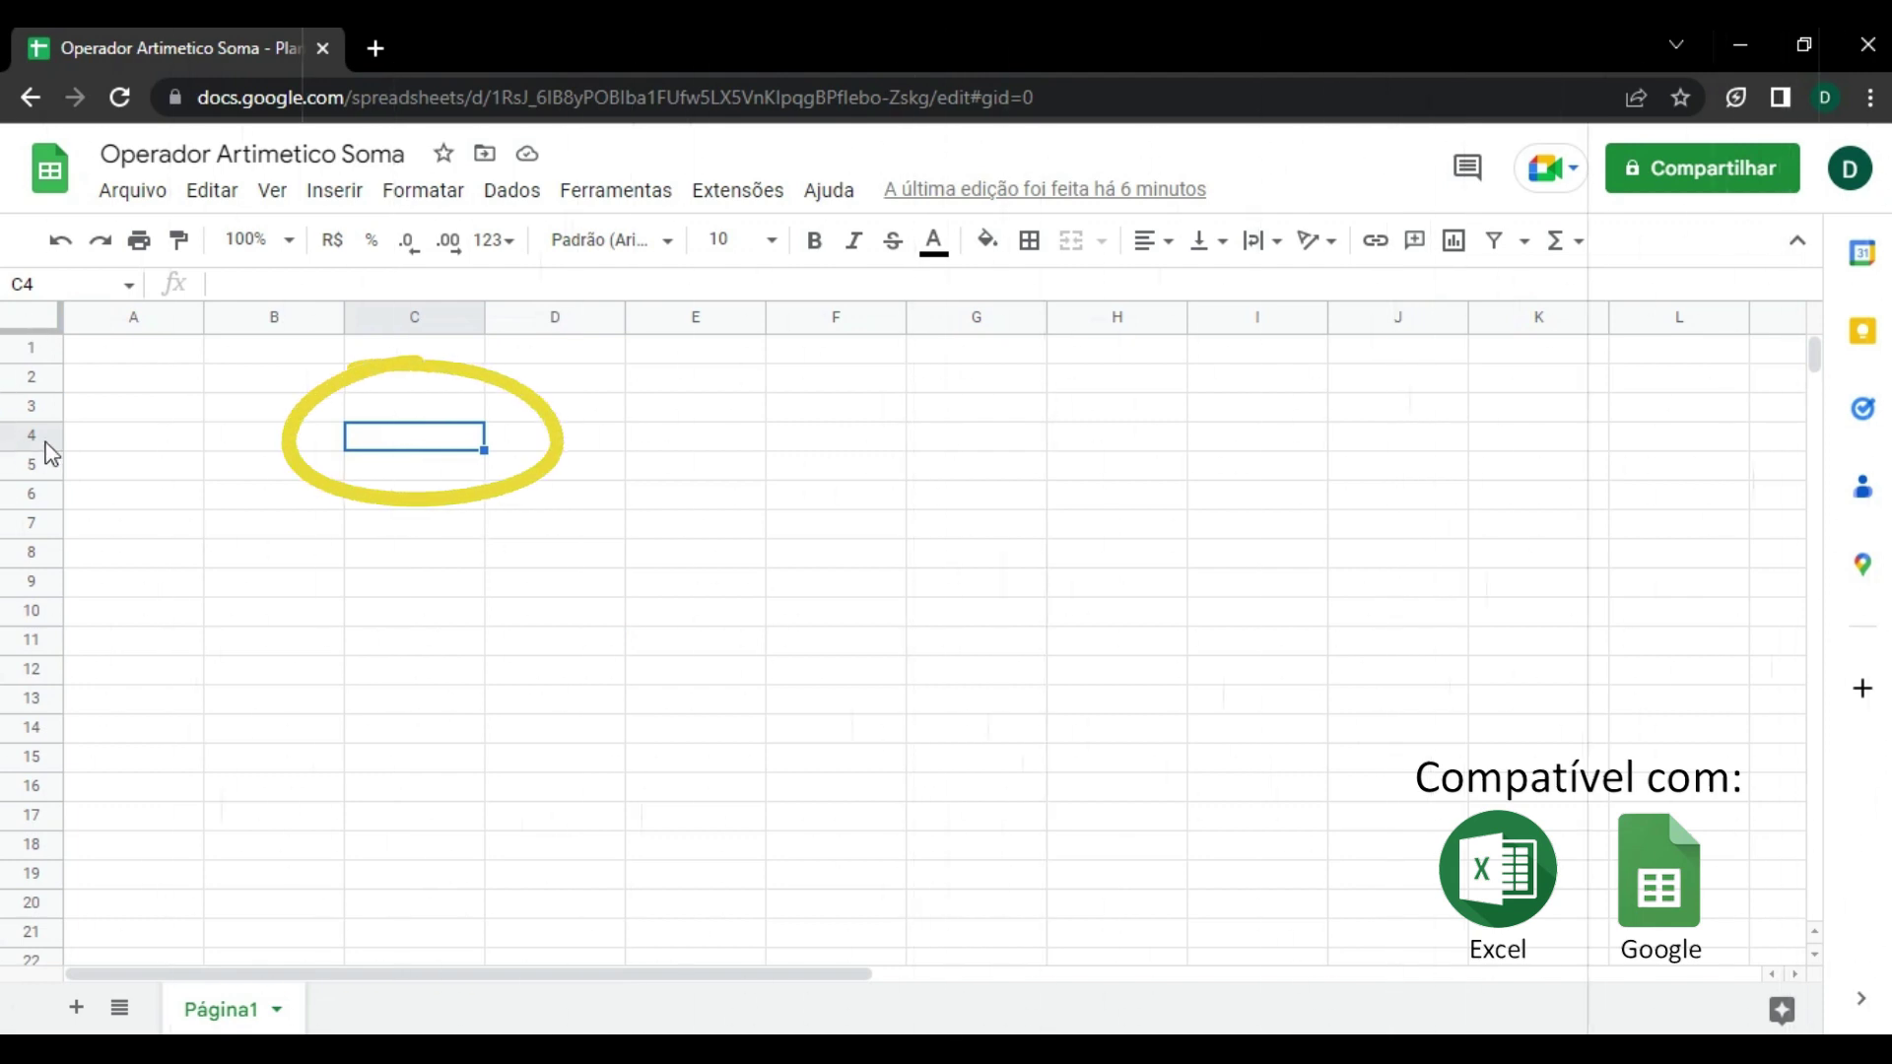
text(10)
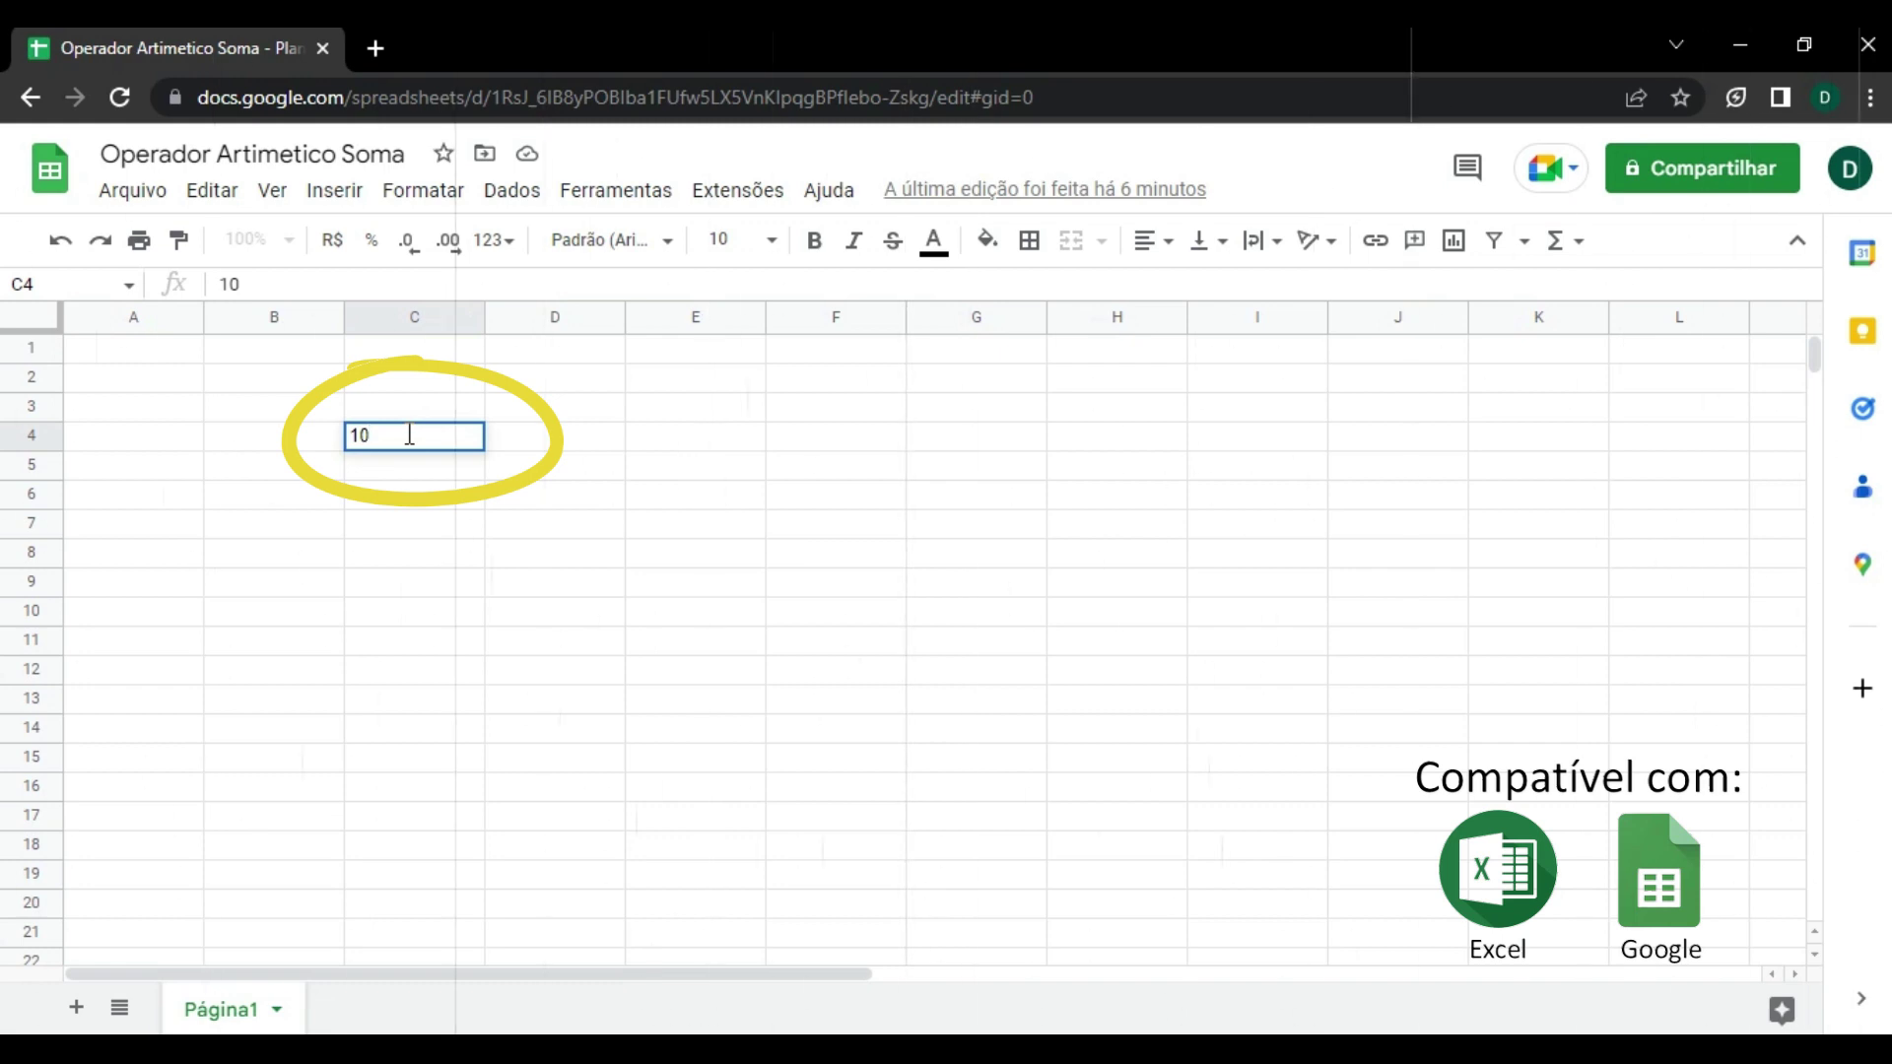
key(Tab)
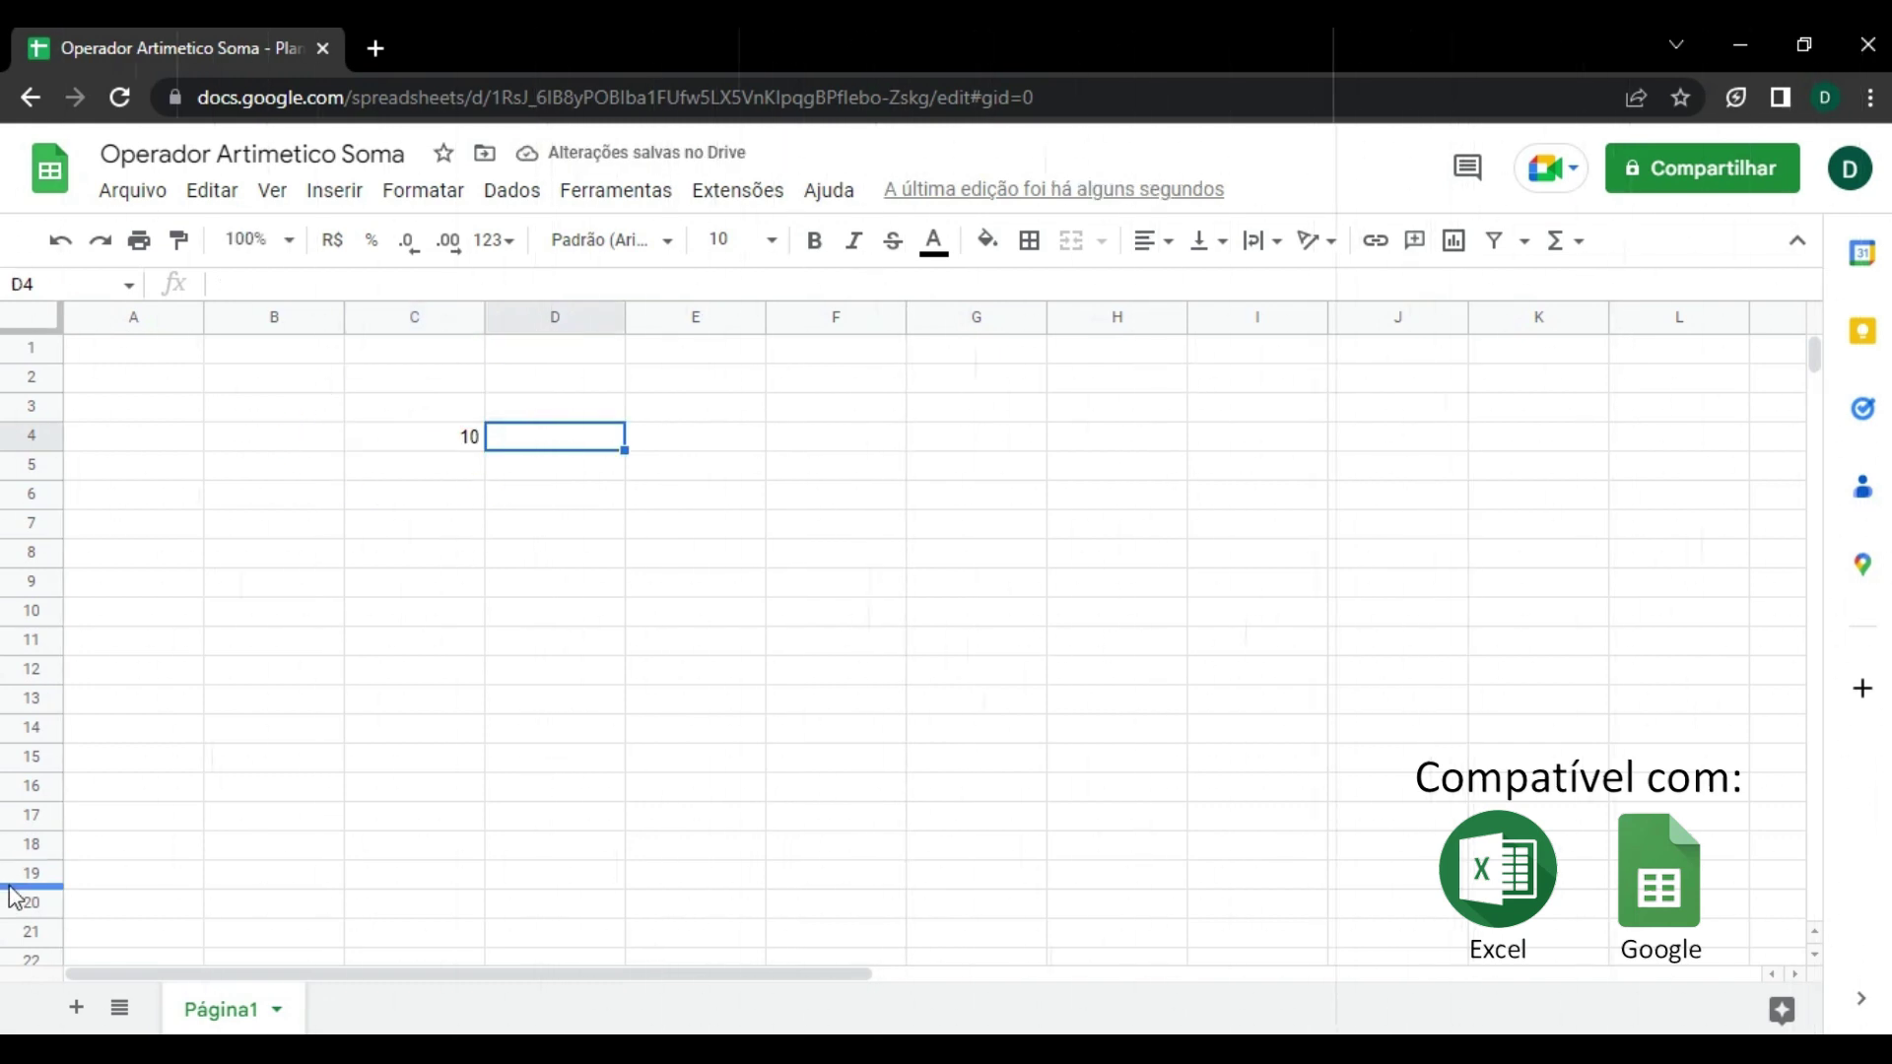
click(1092, 912)
text(10)
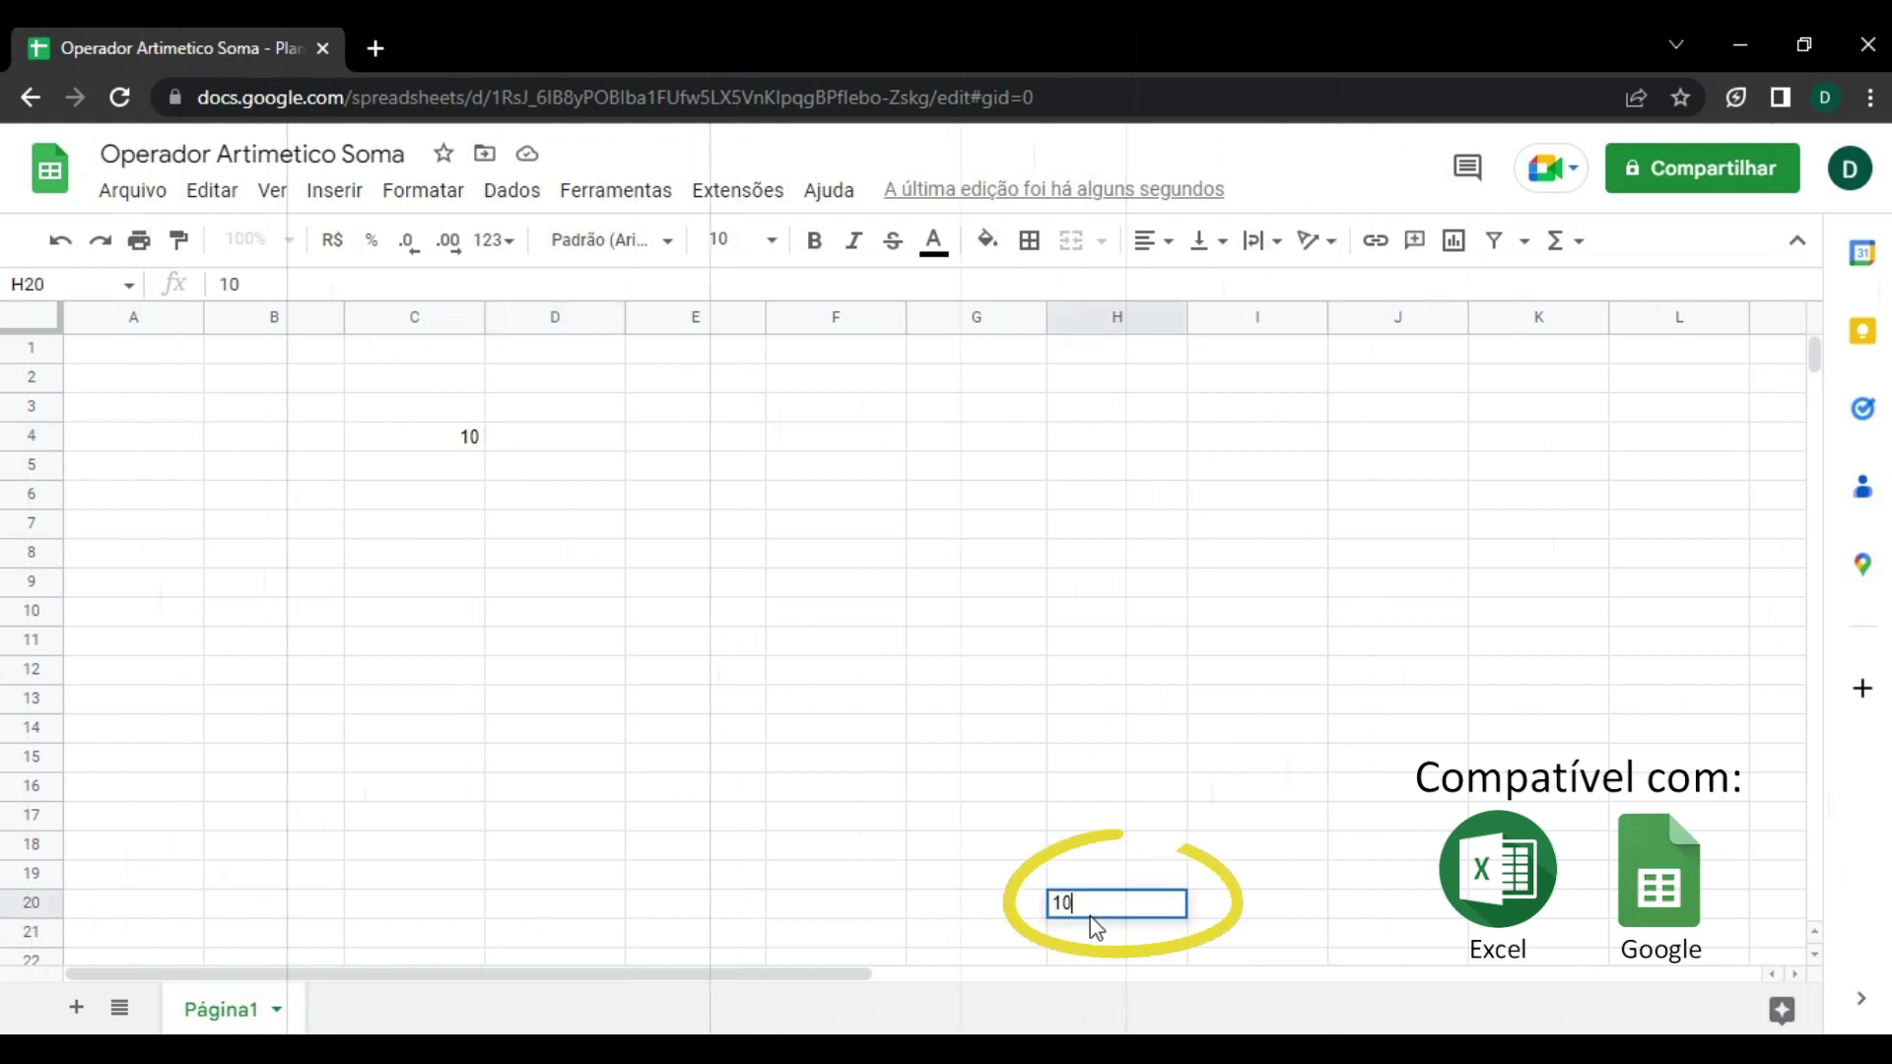
key(Return)
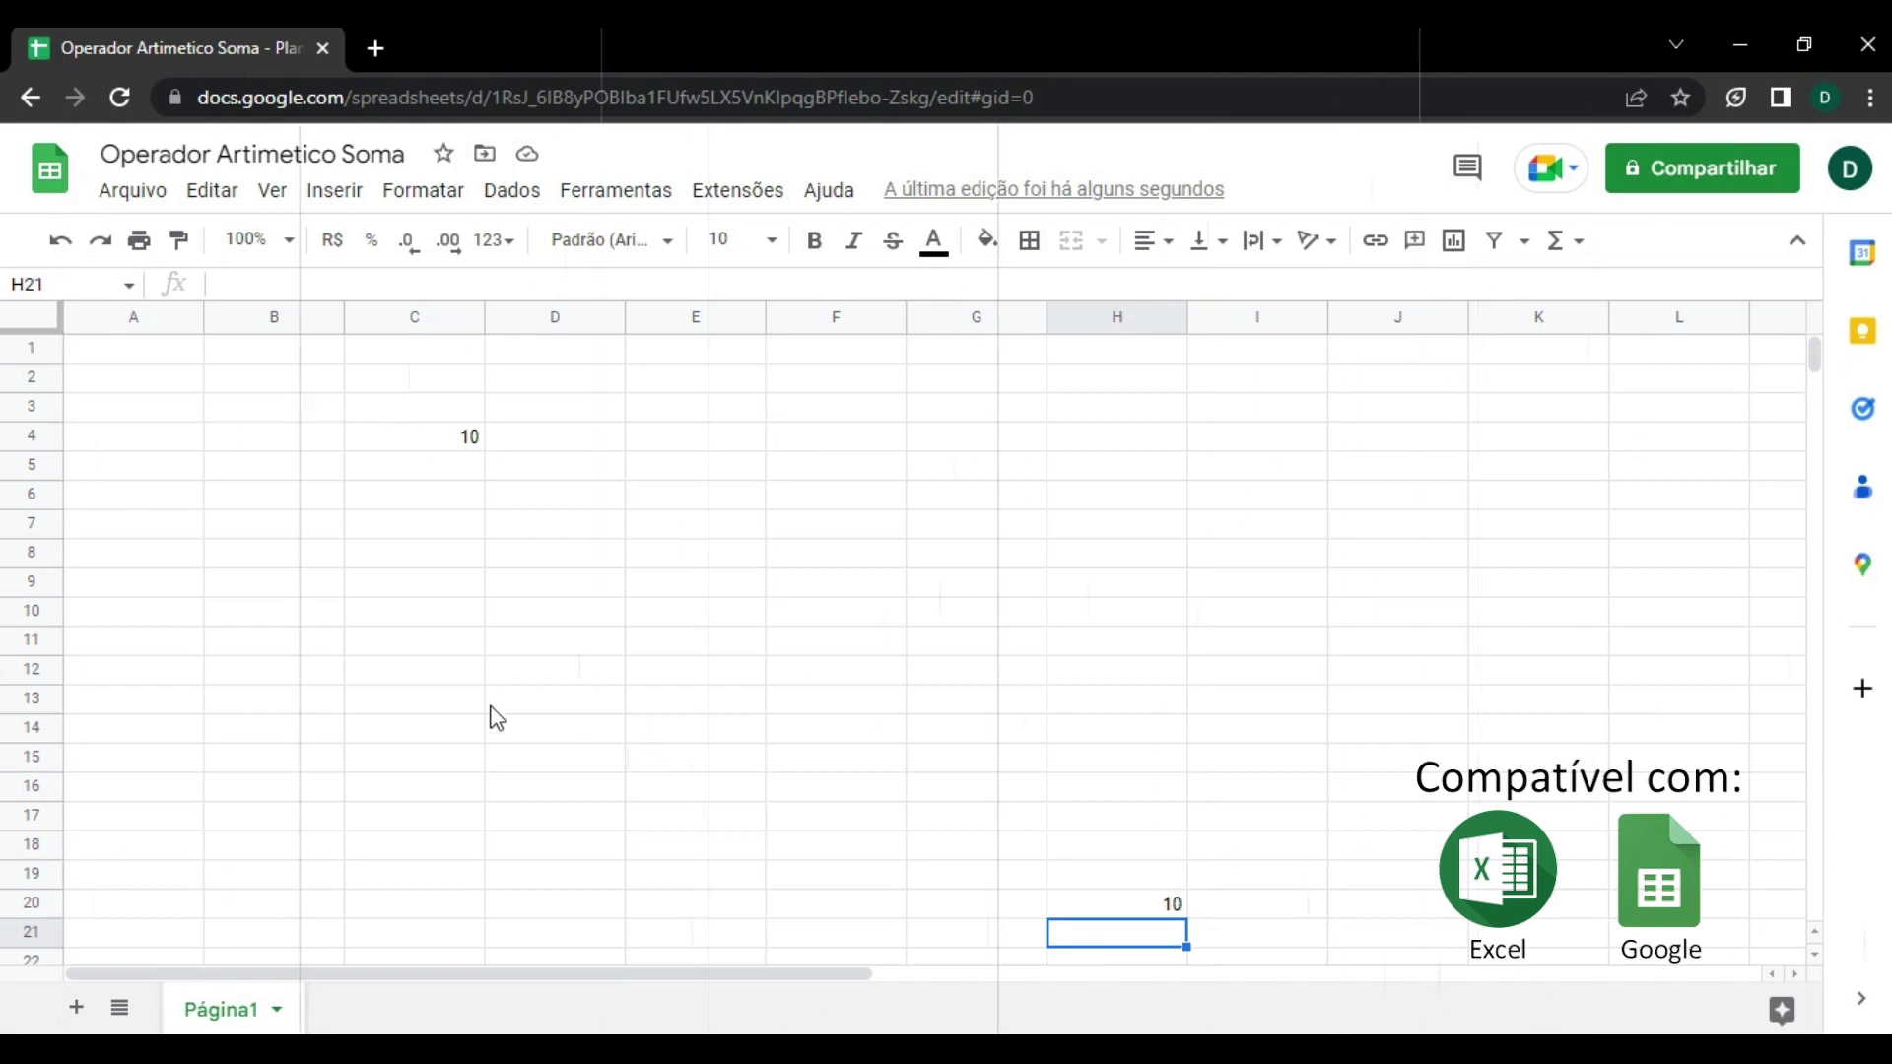
Add cells C4 and H20 in cell F10 with the formula =C4+H20.
click(865, 619)
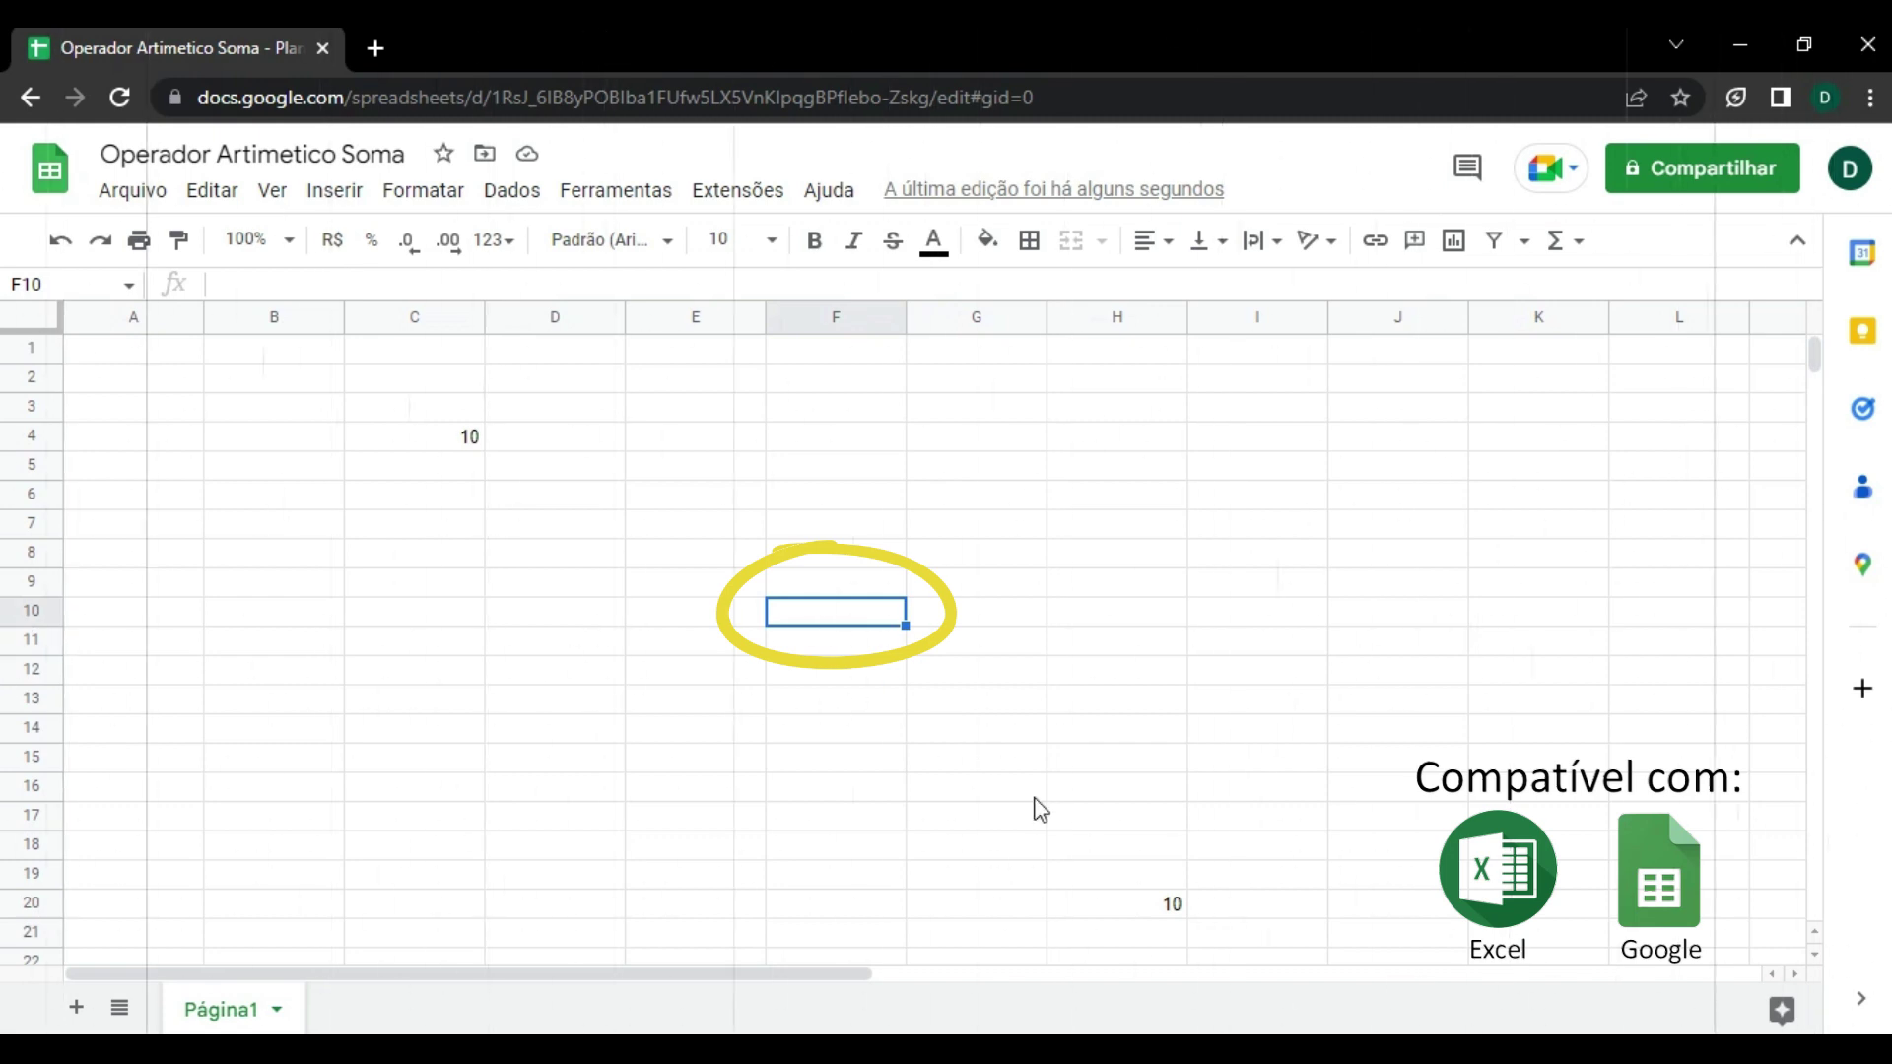
text(=)
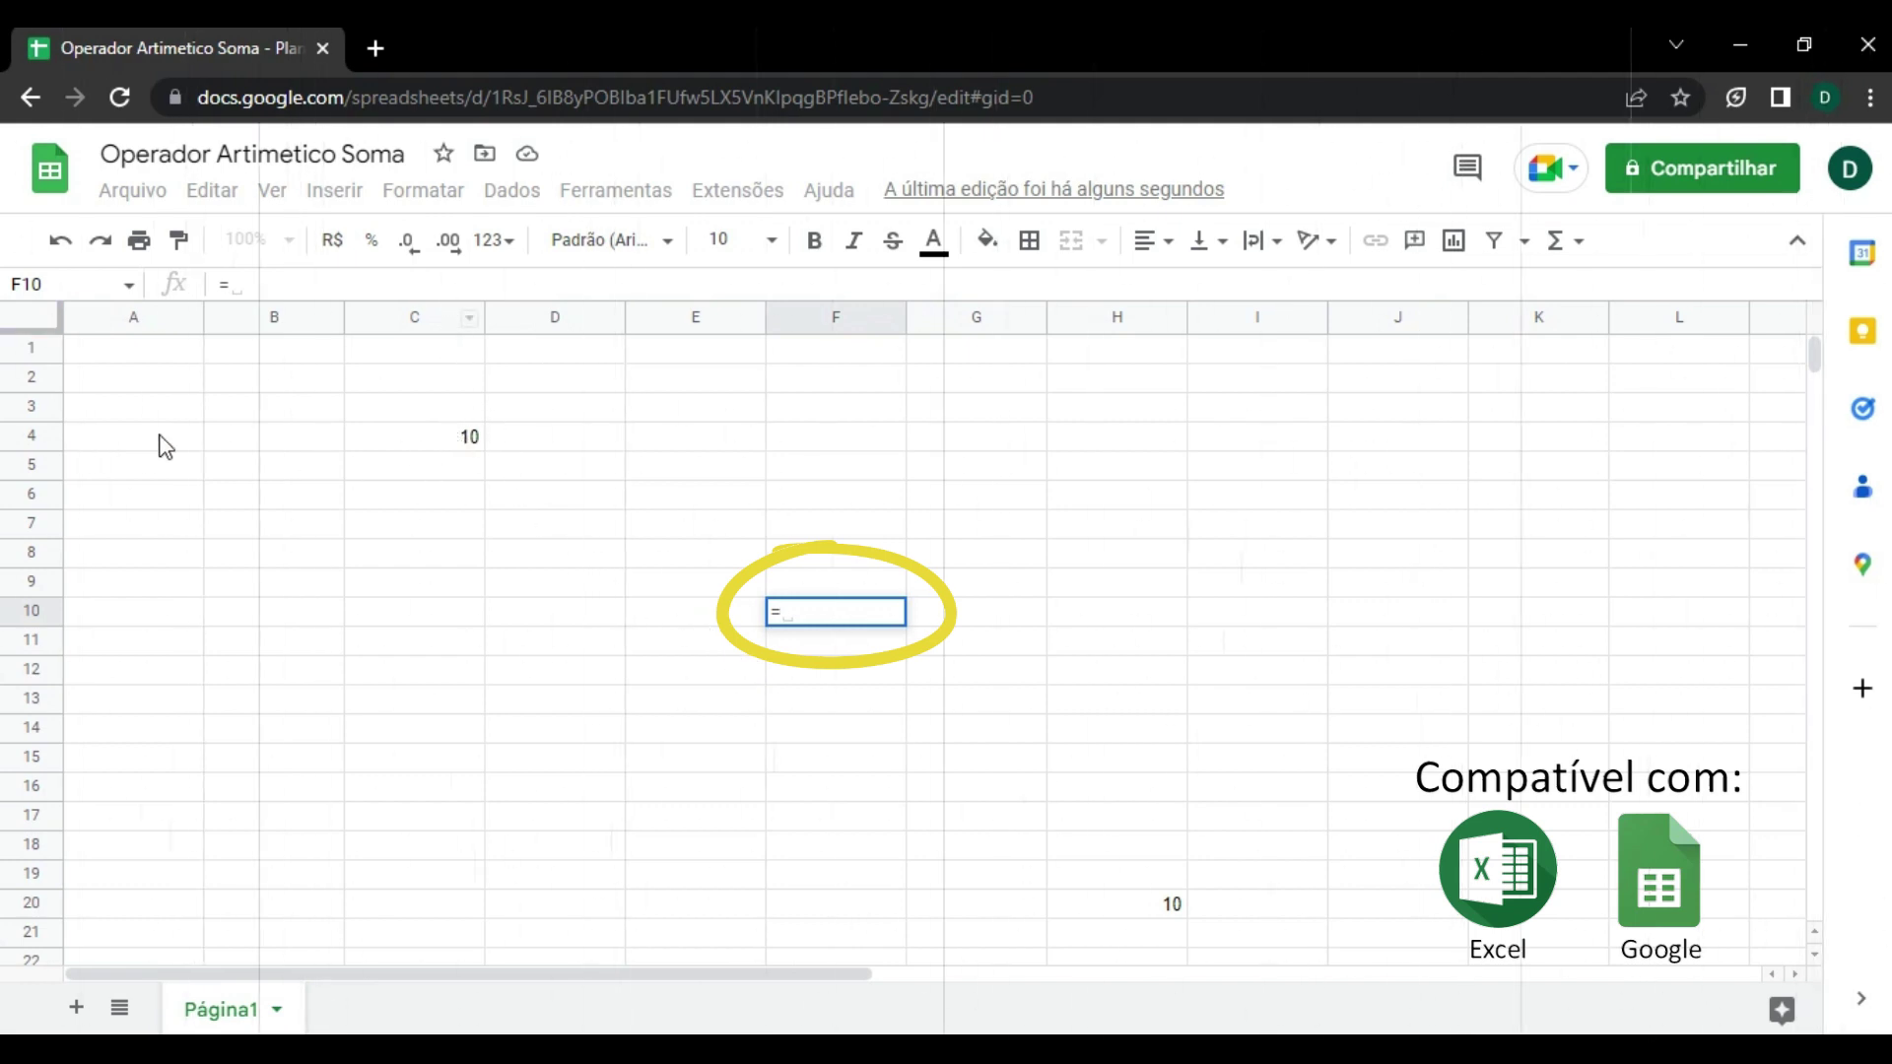
click(418, 438)
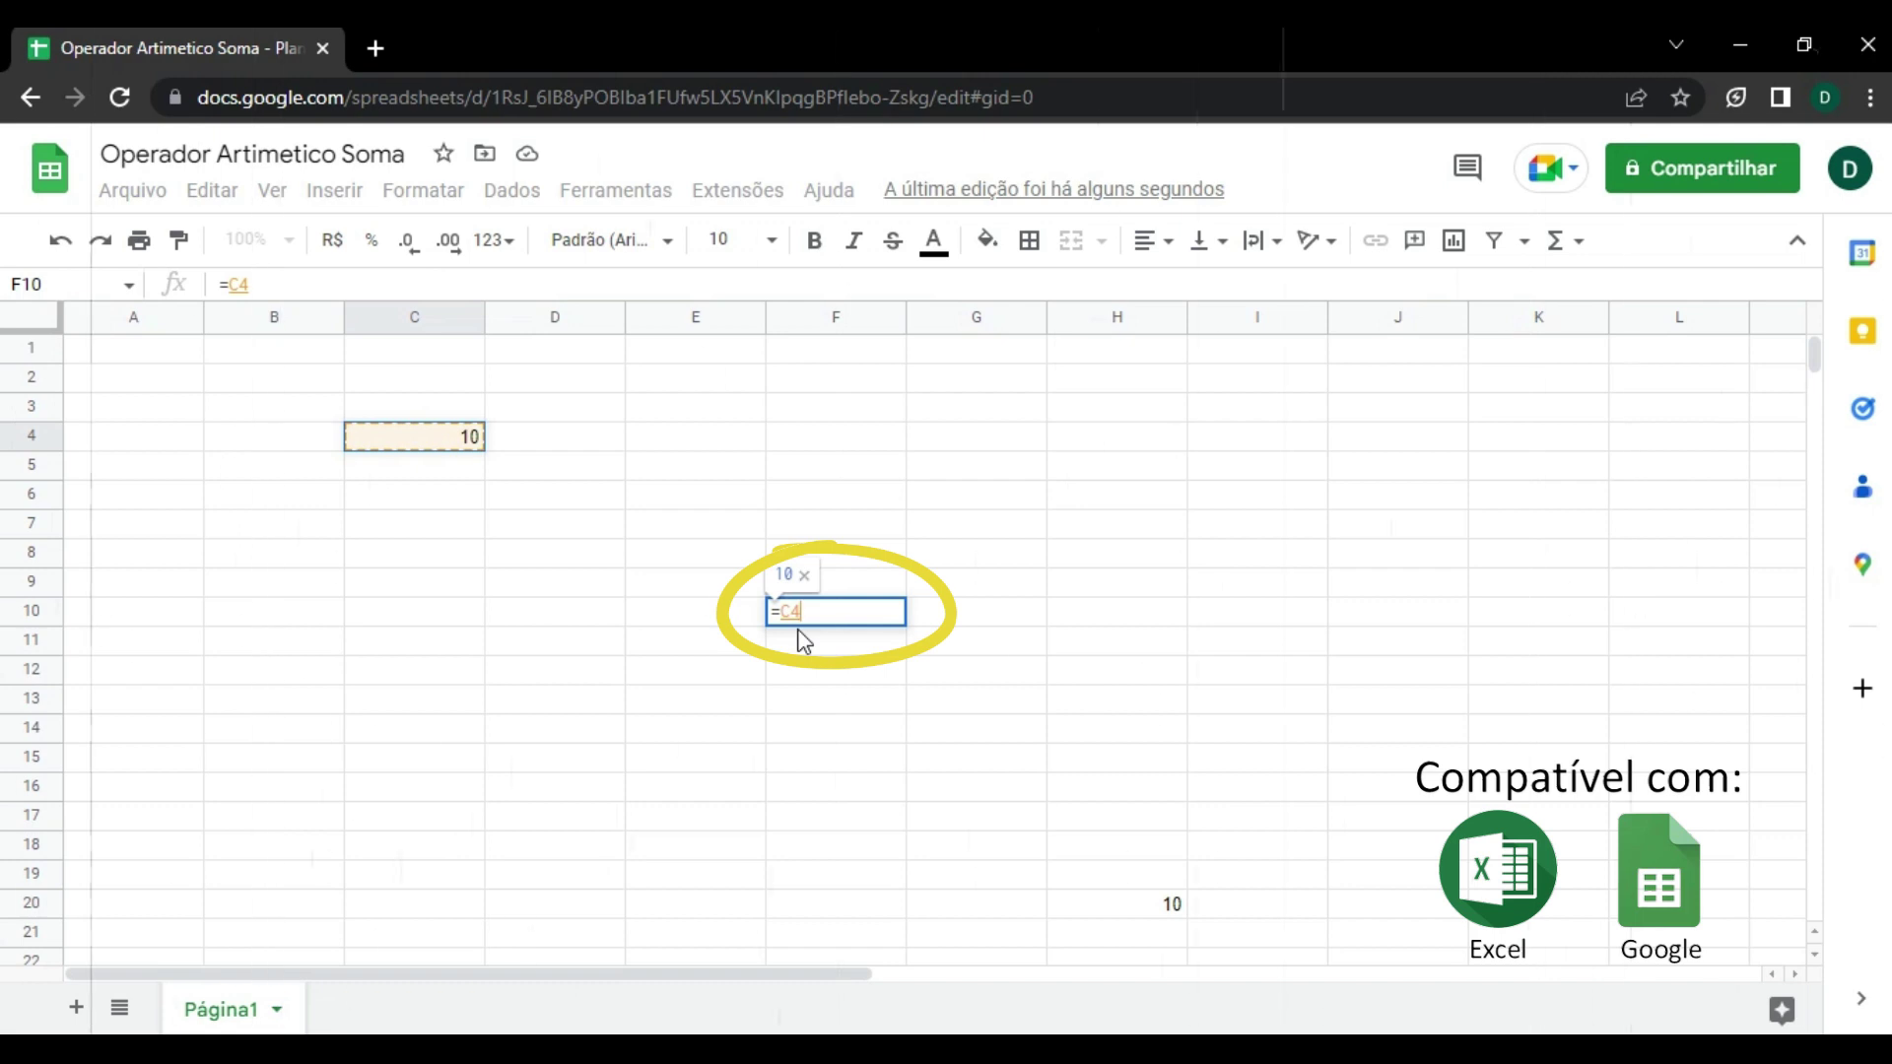
text(+)
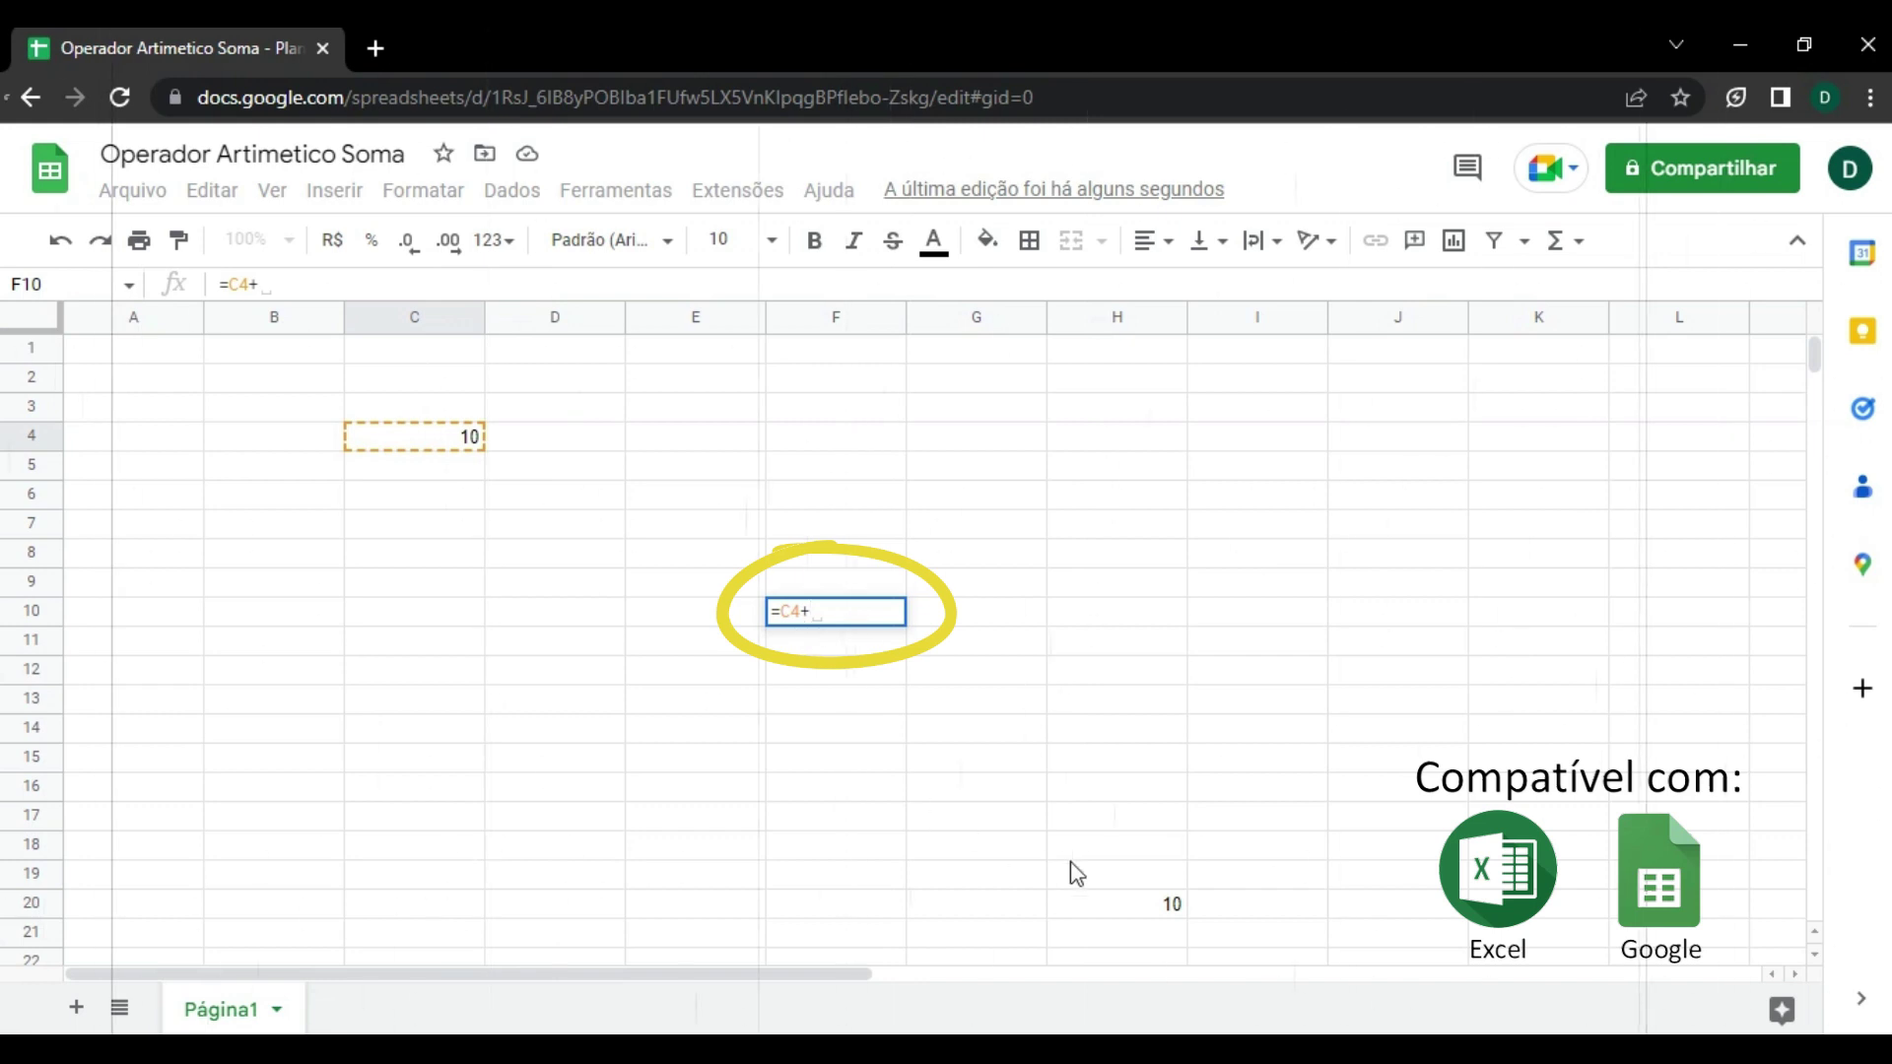
click(1146, 904)
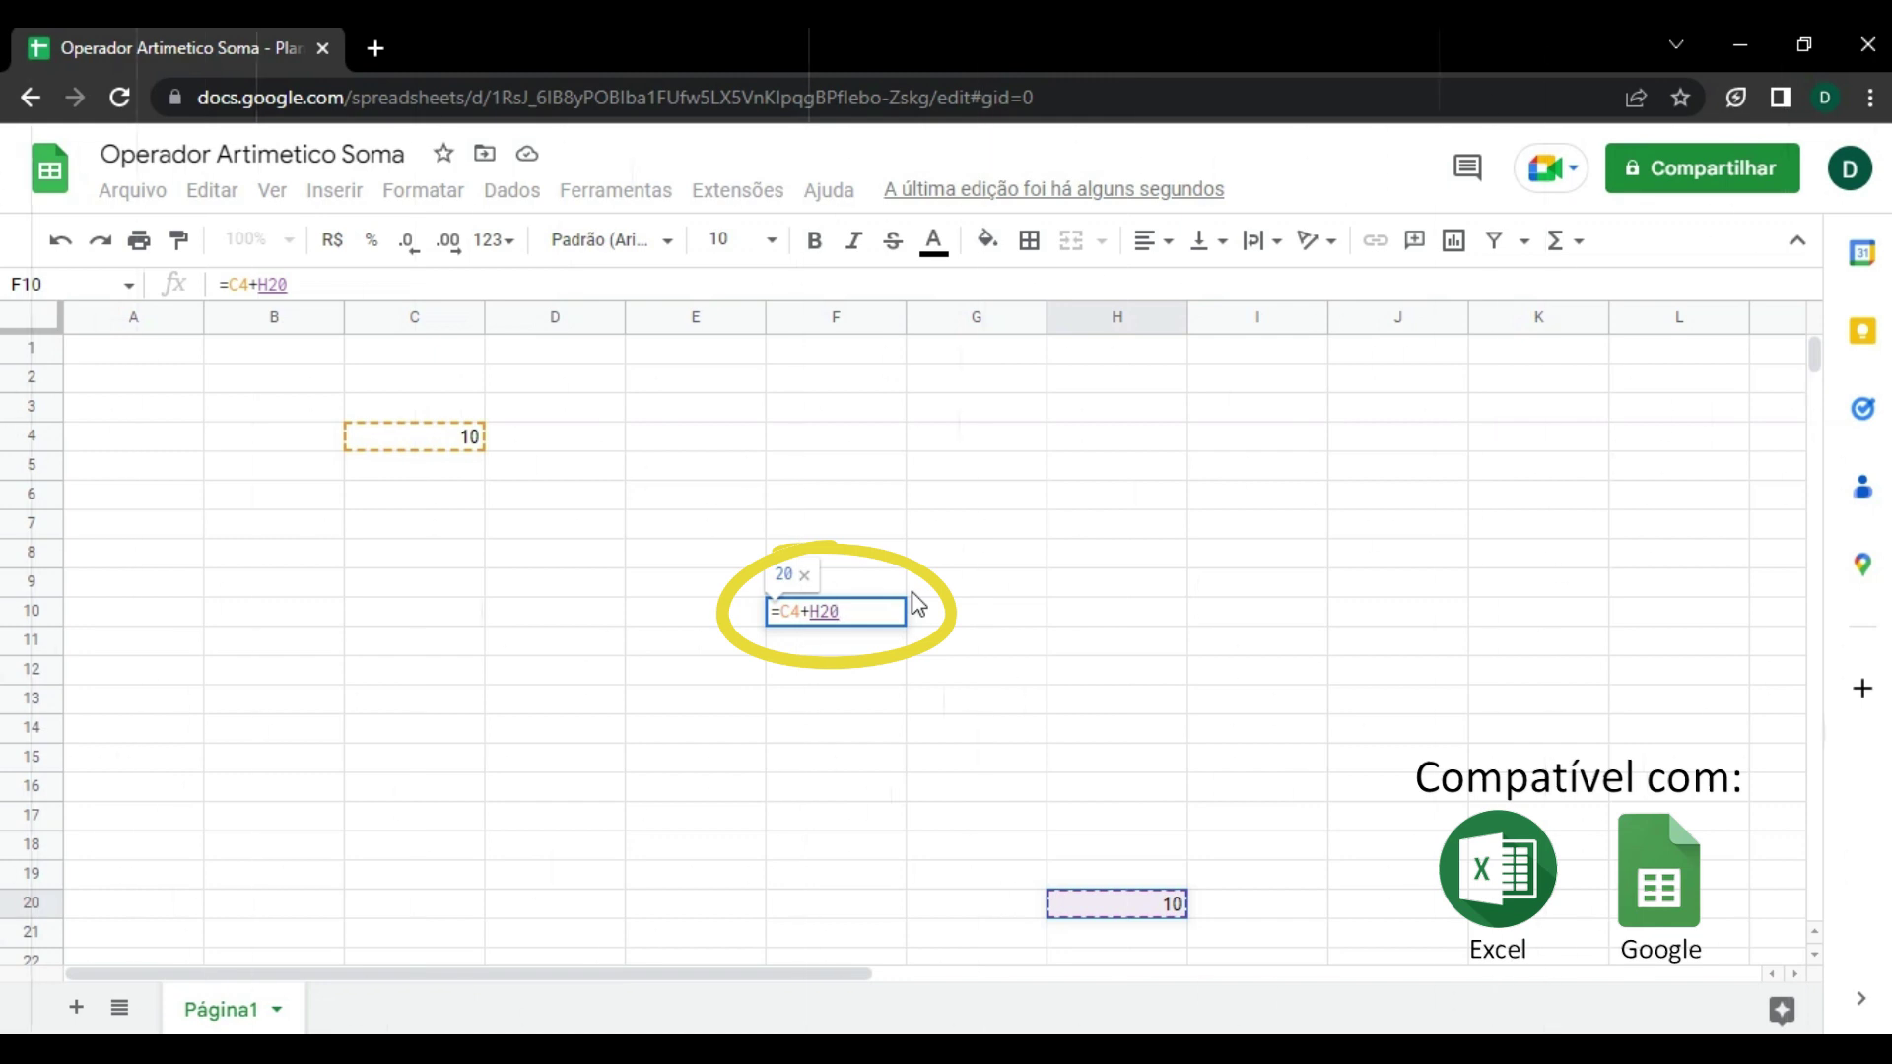
key(Return)
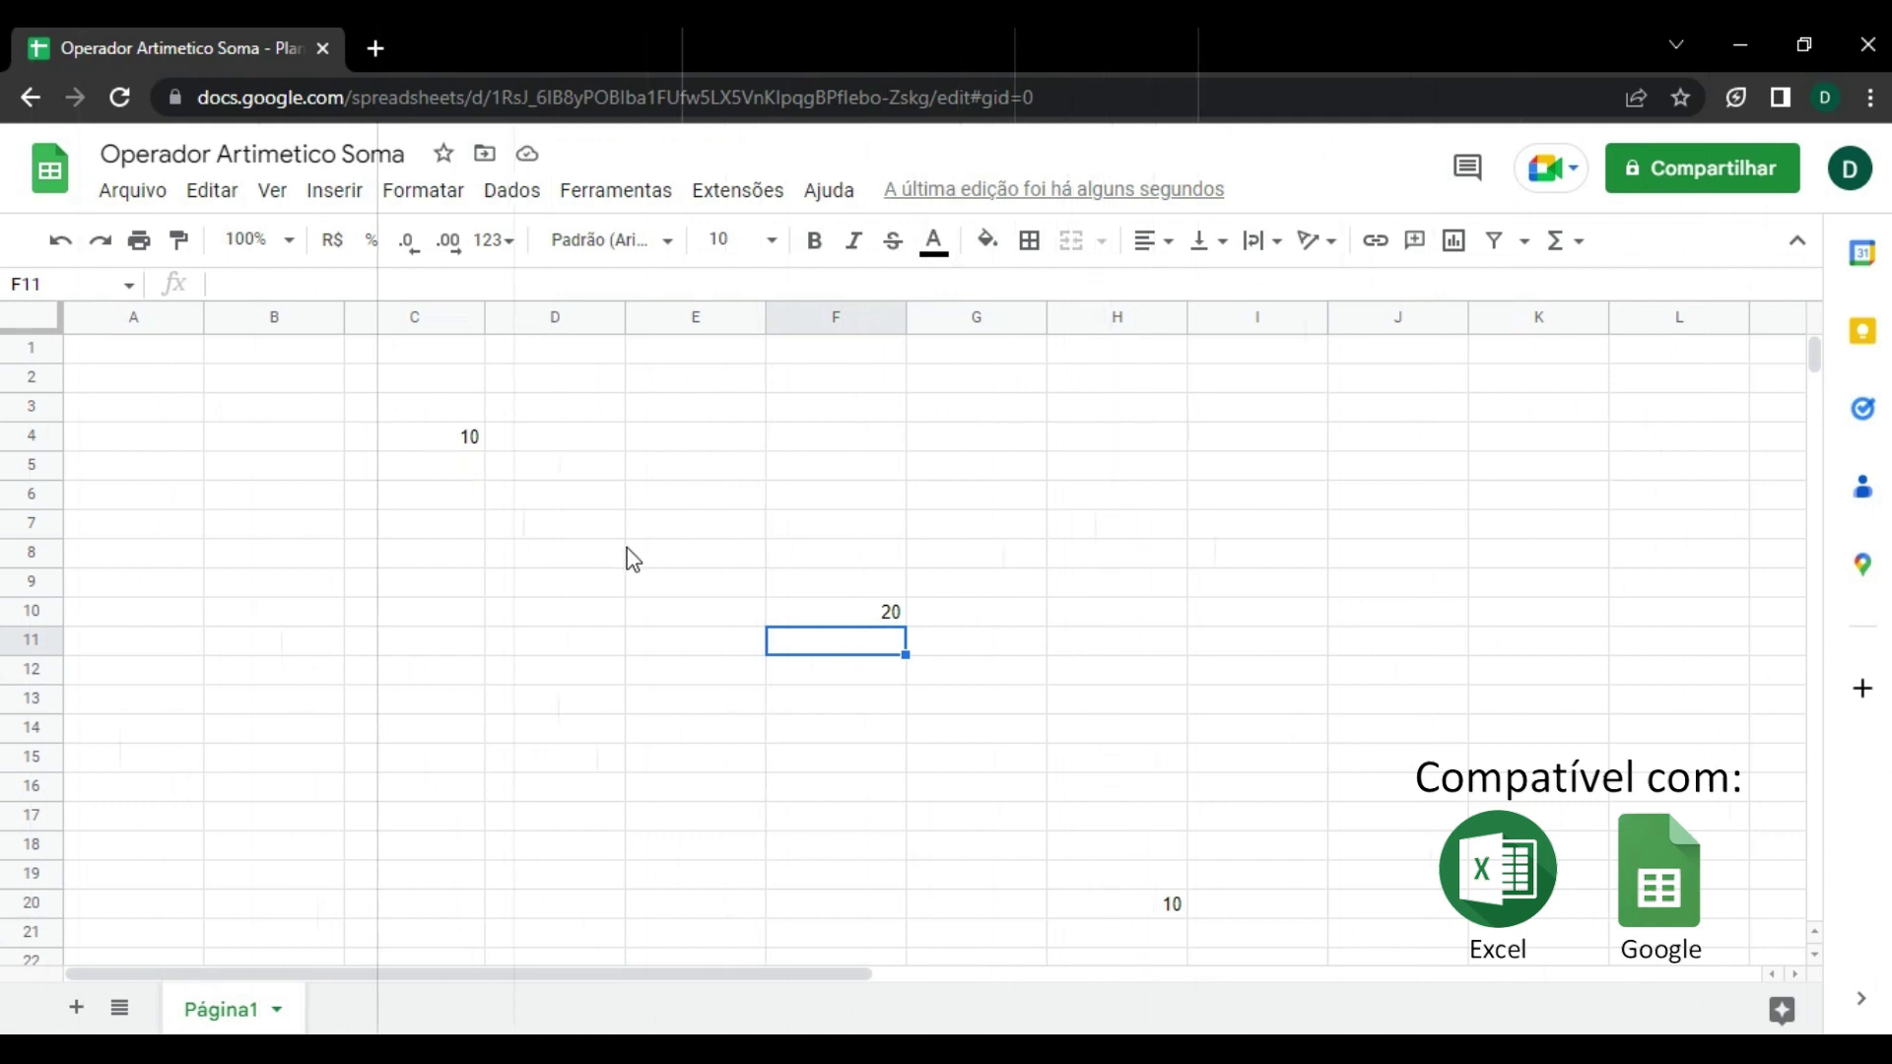
Change the value in cell C4 to 100.
click(436, 447)
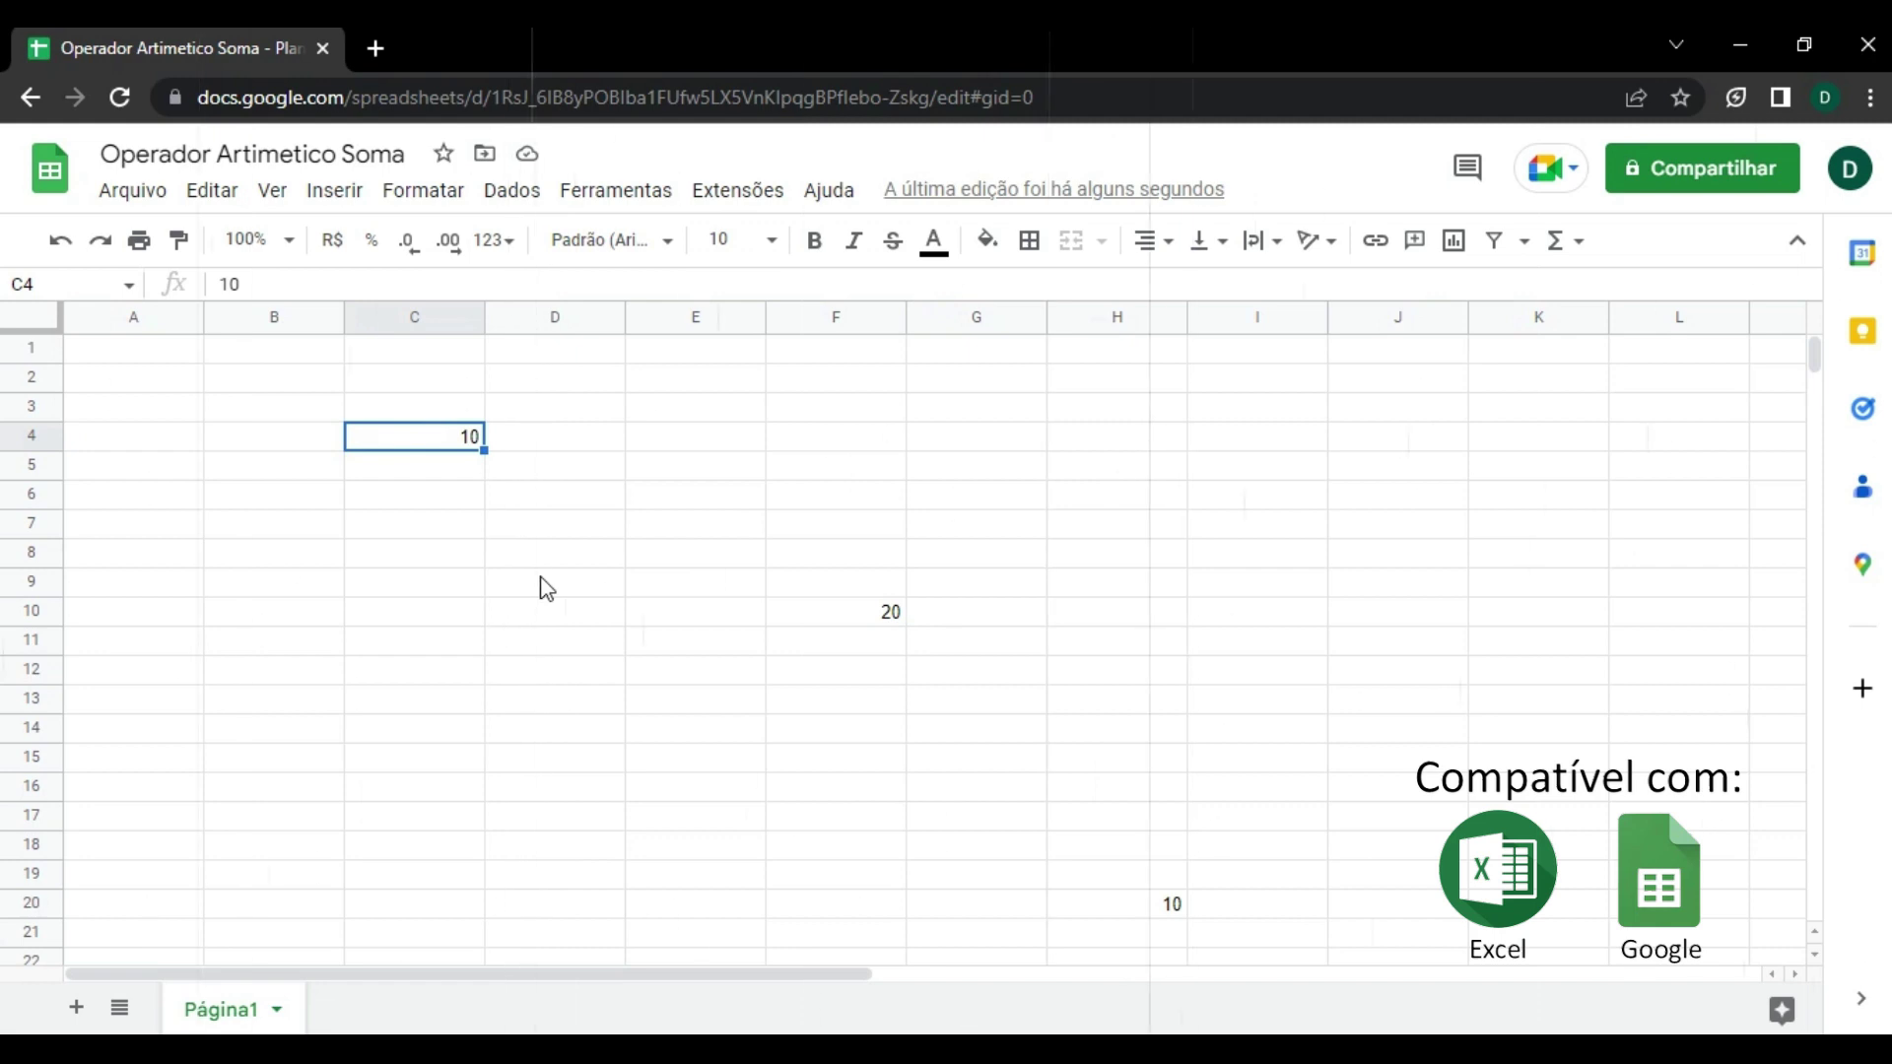
text(1)
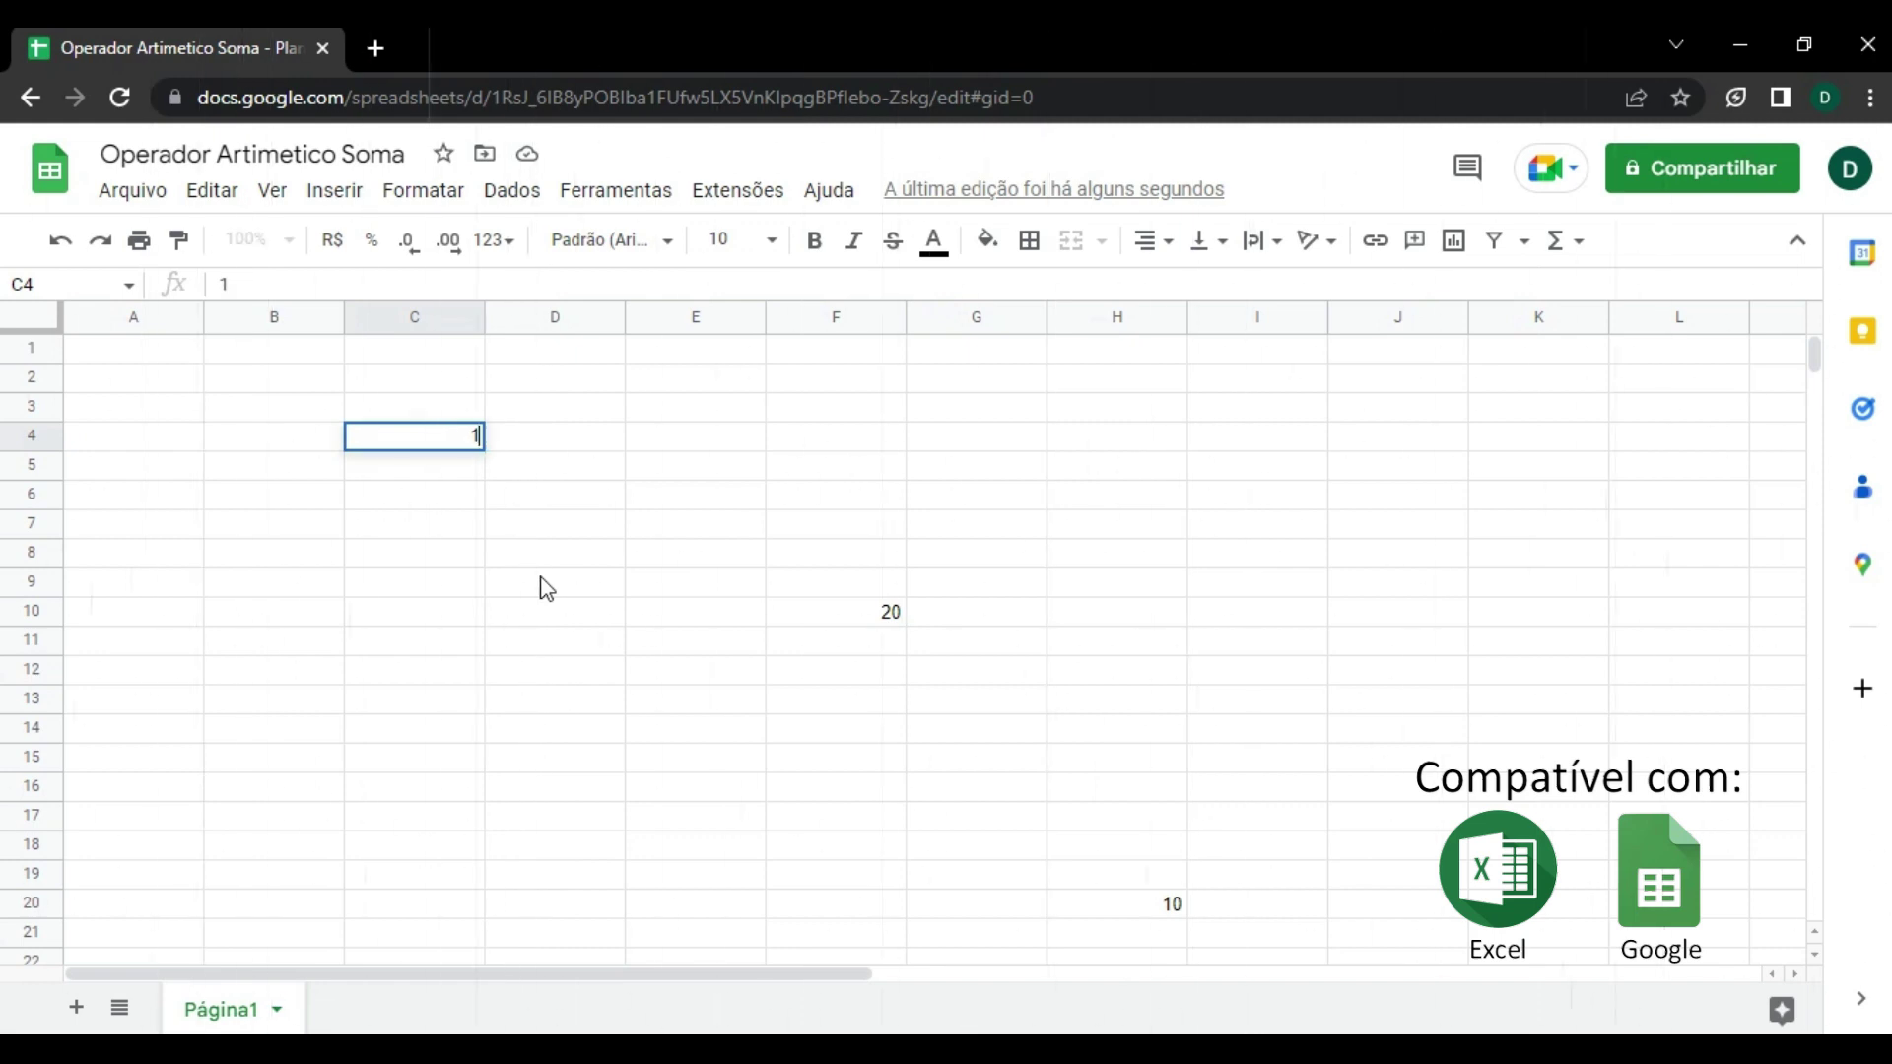
key(Return)
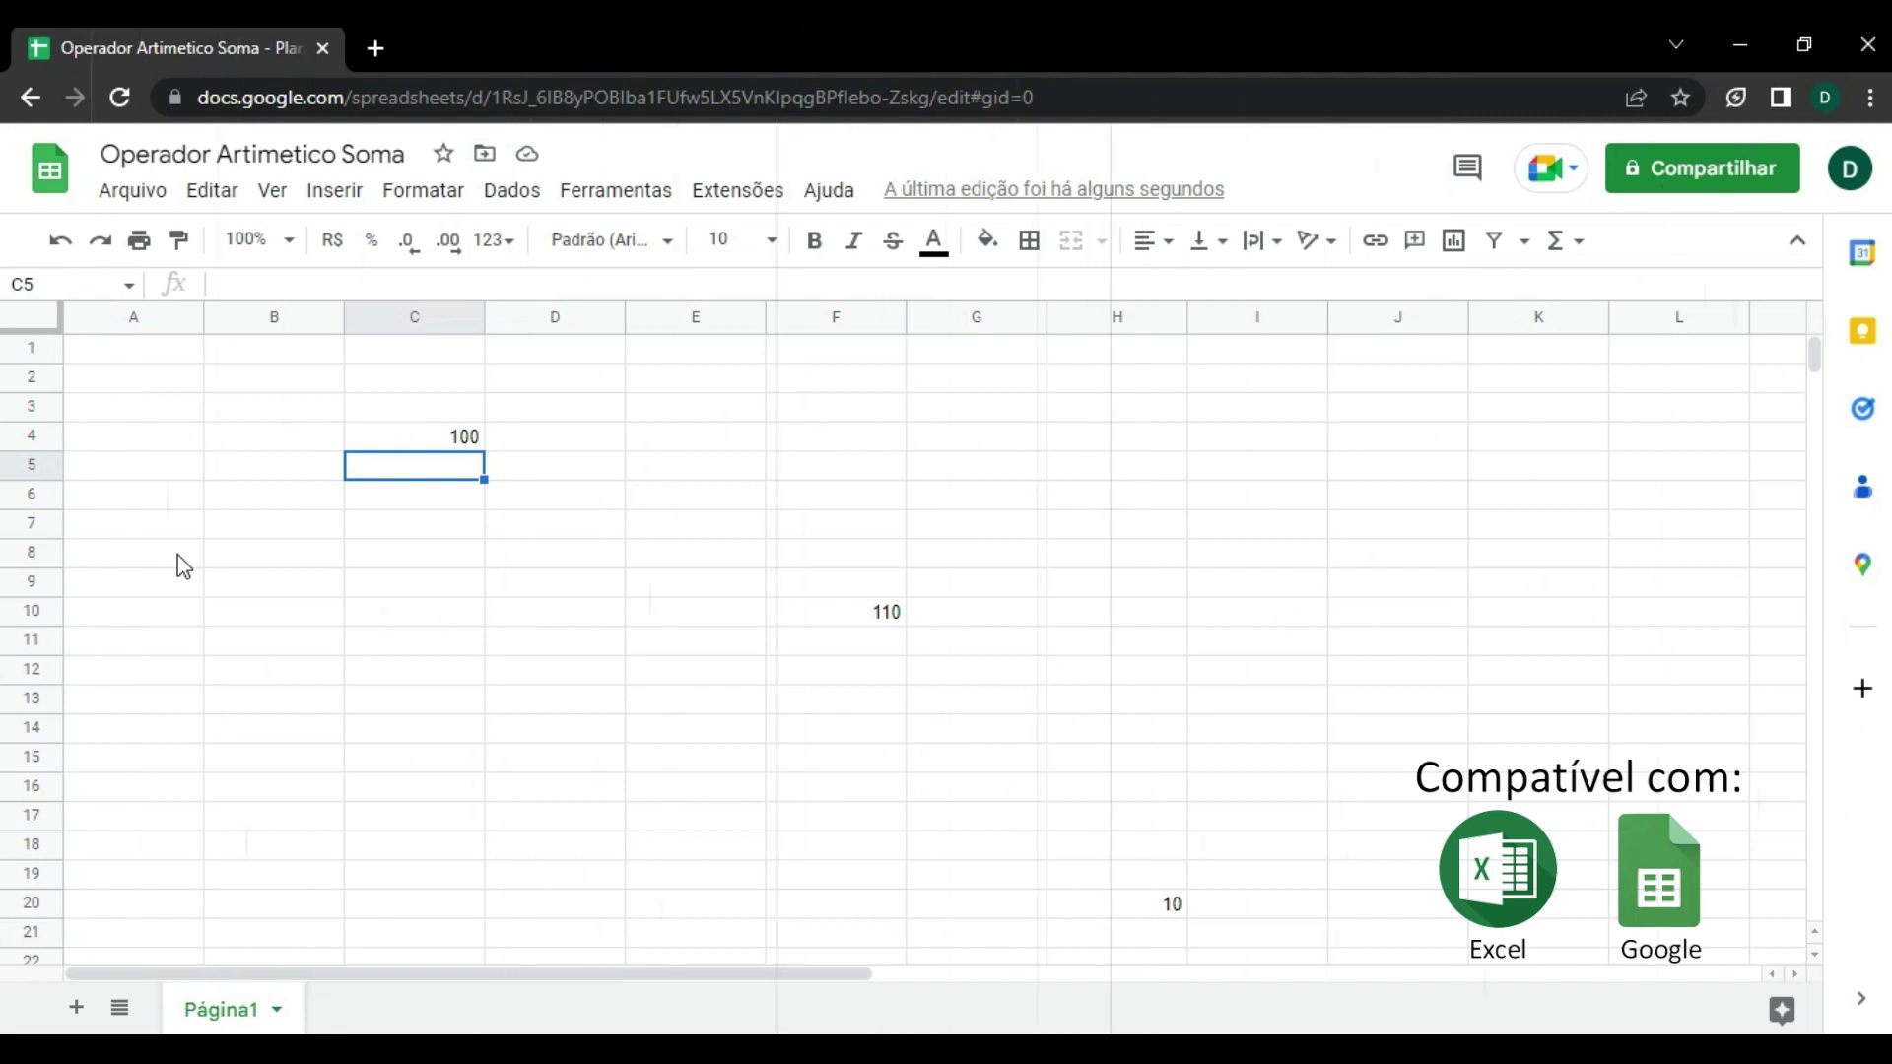
Enter the value 10 in each of the cells A7 and A8.
click(131, 529)
text(10)
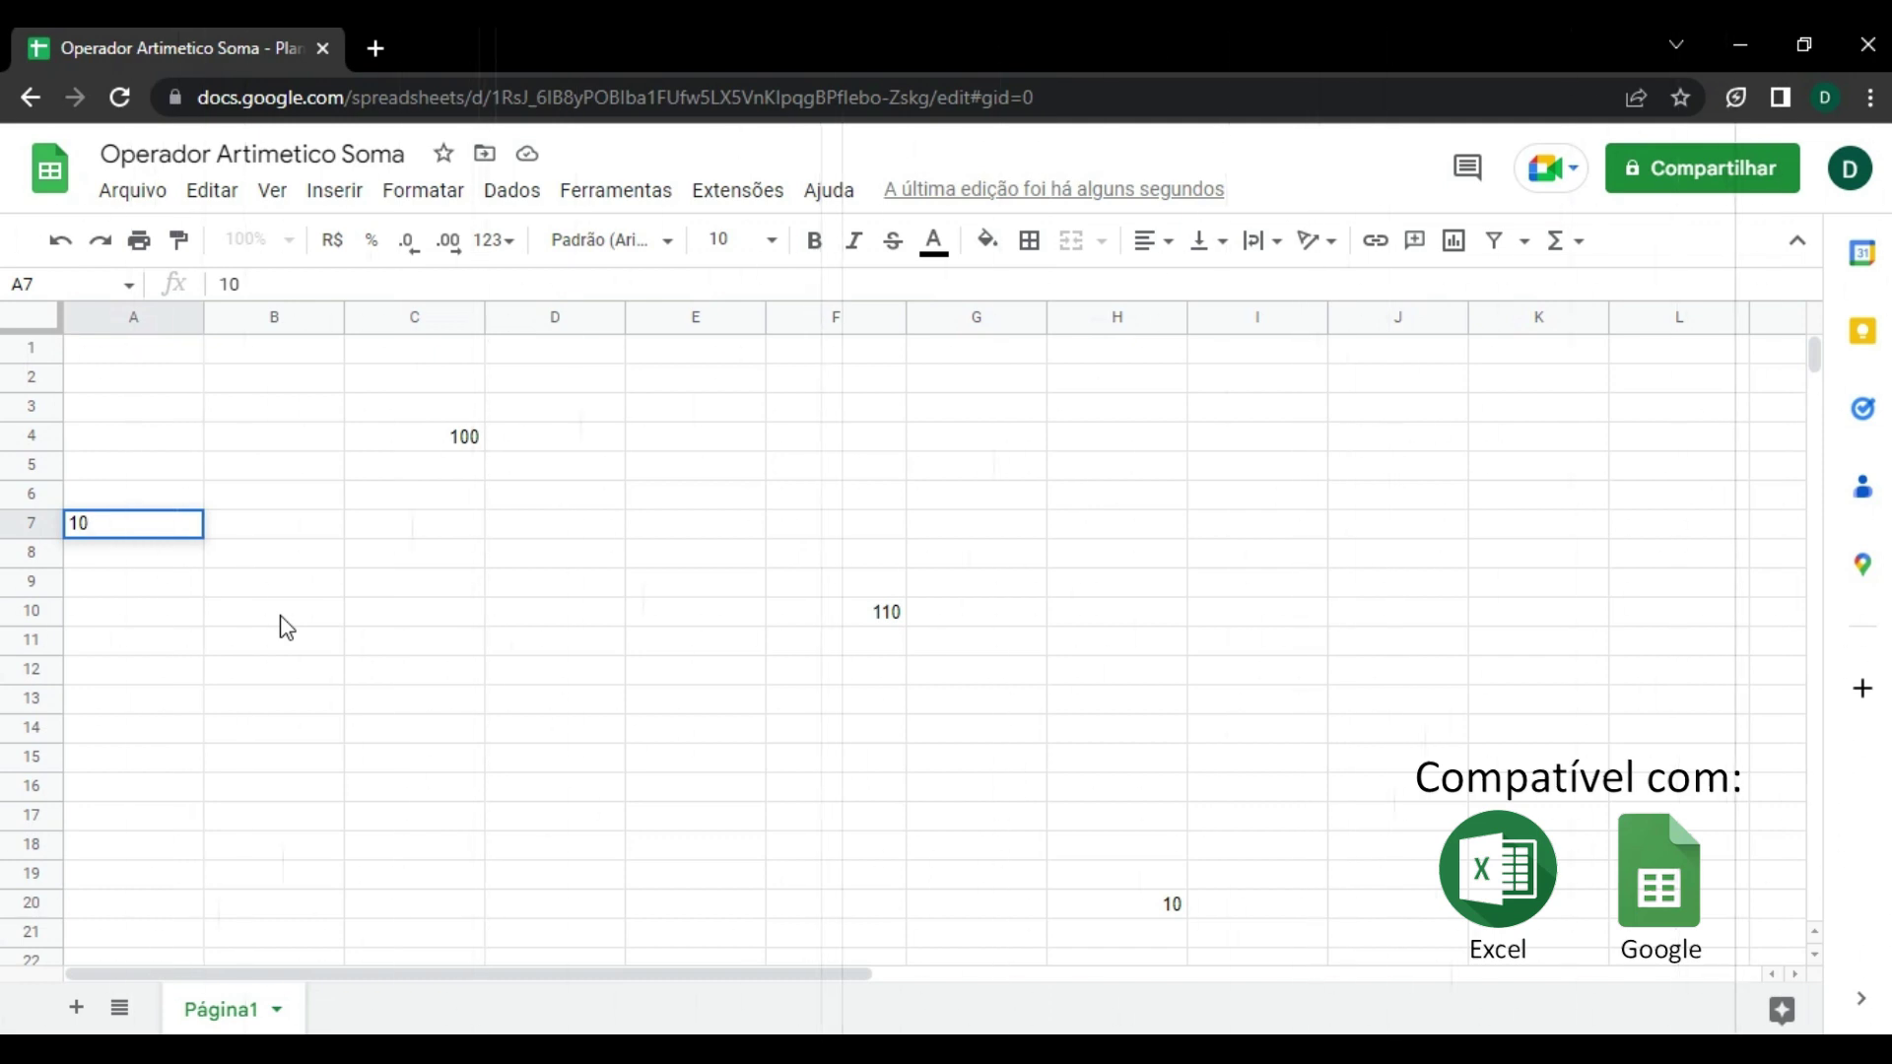
key(Return)
text(10)
key(Return)
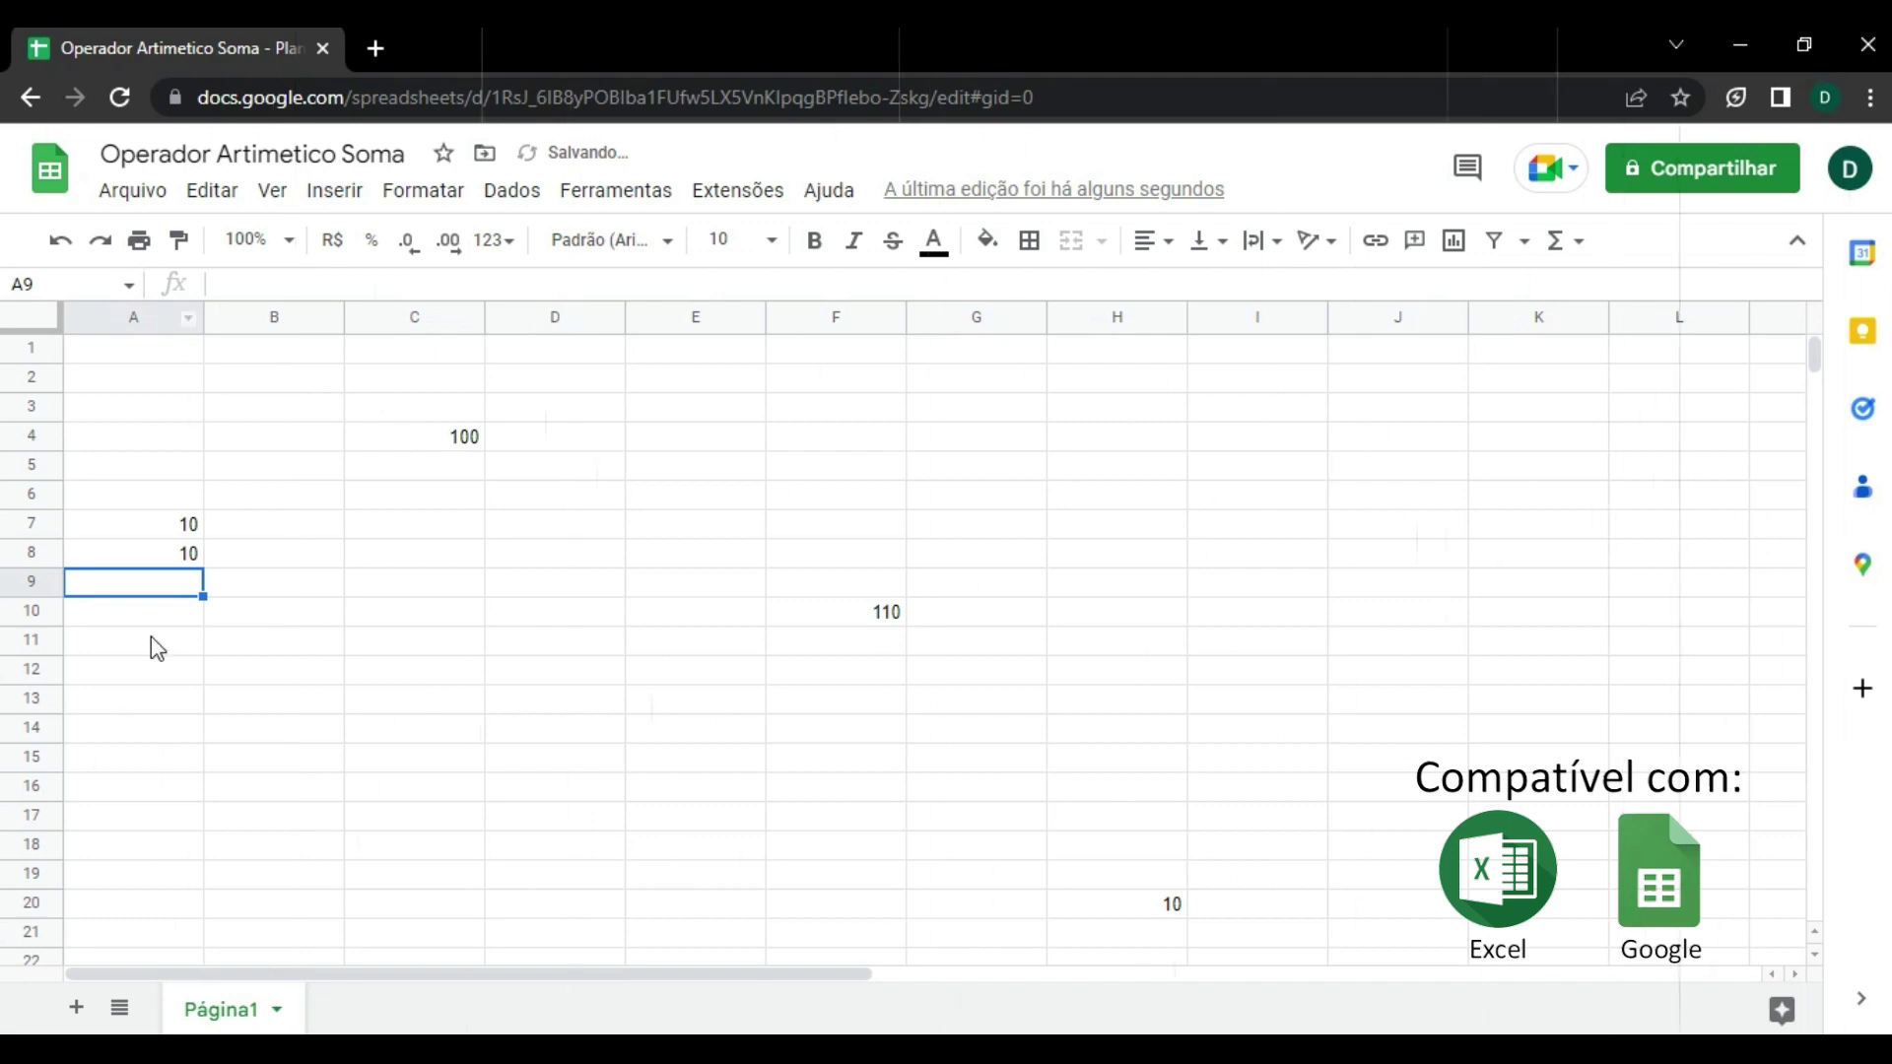
Sum the two values above in cell A9 with the formula =A7+A8.
text(=)
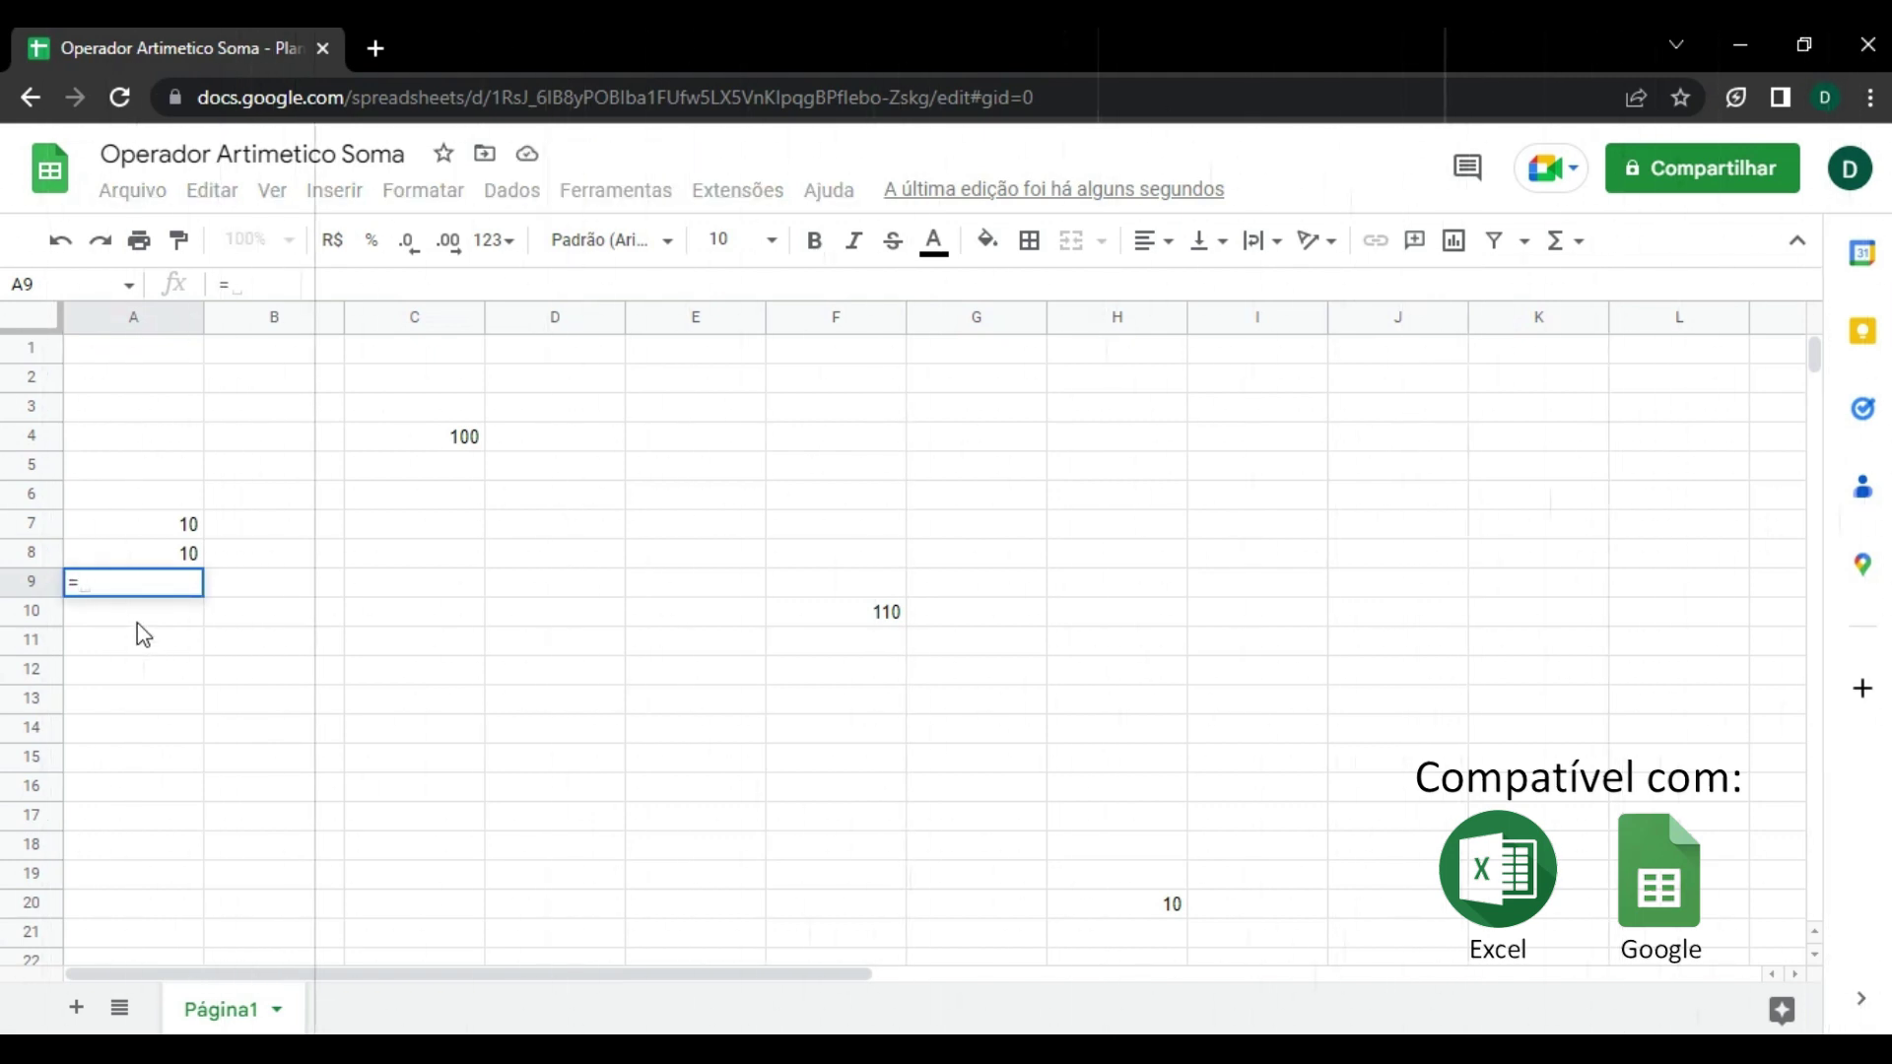
click(188, 527)
text(+)
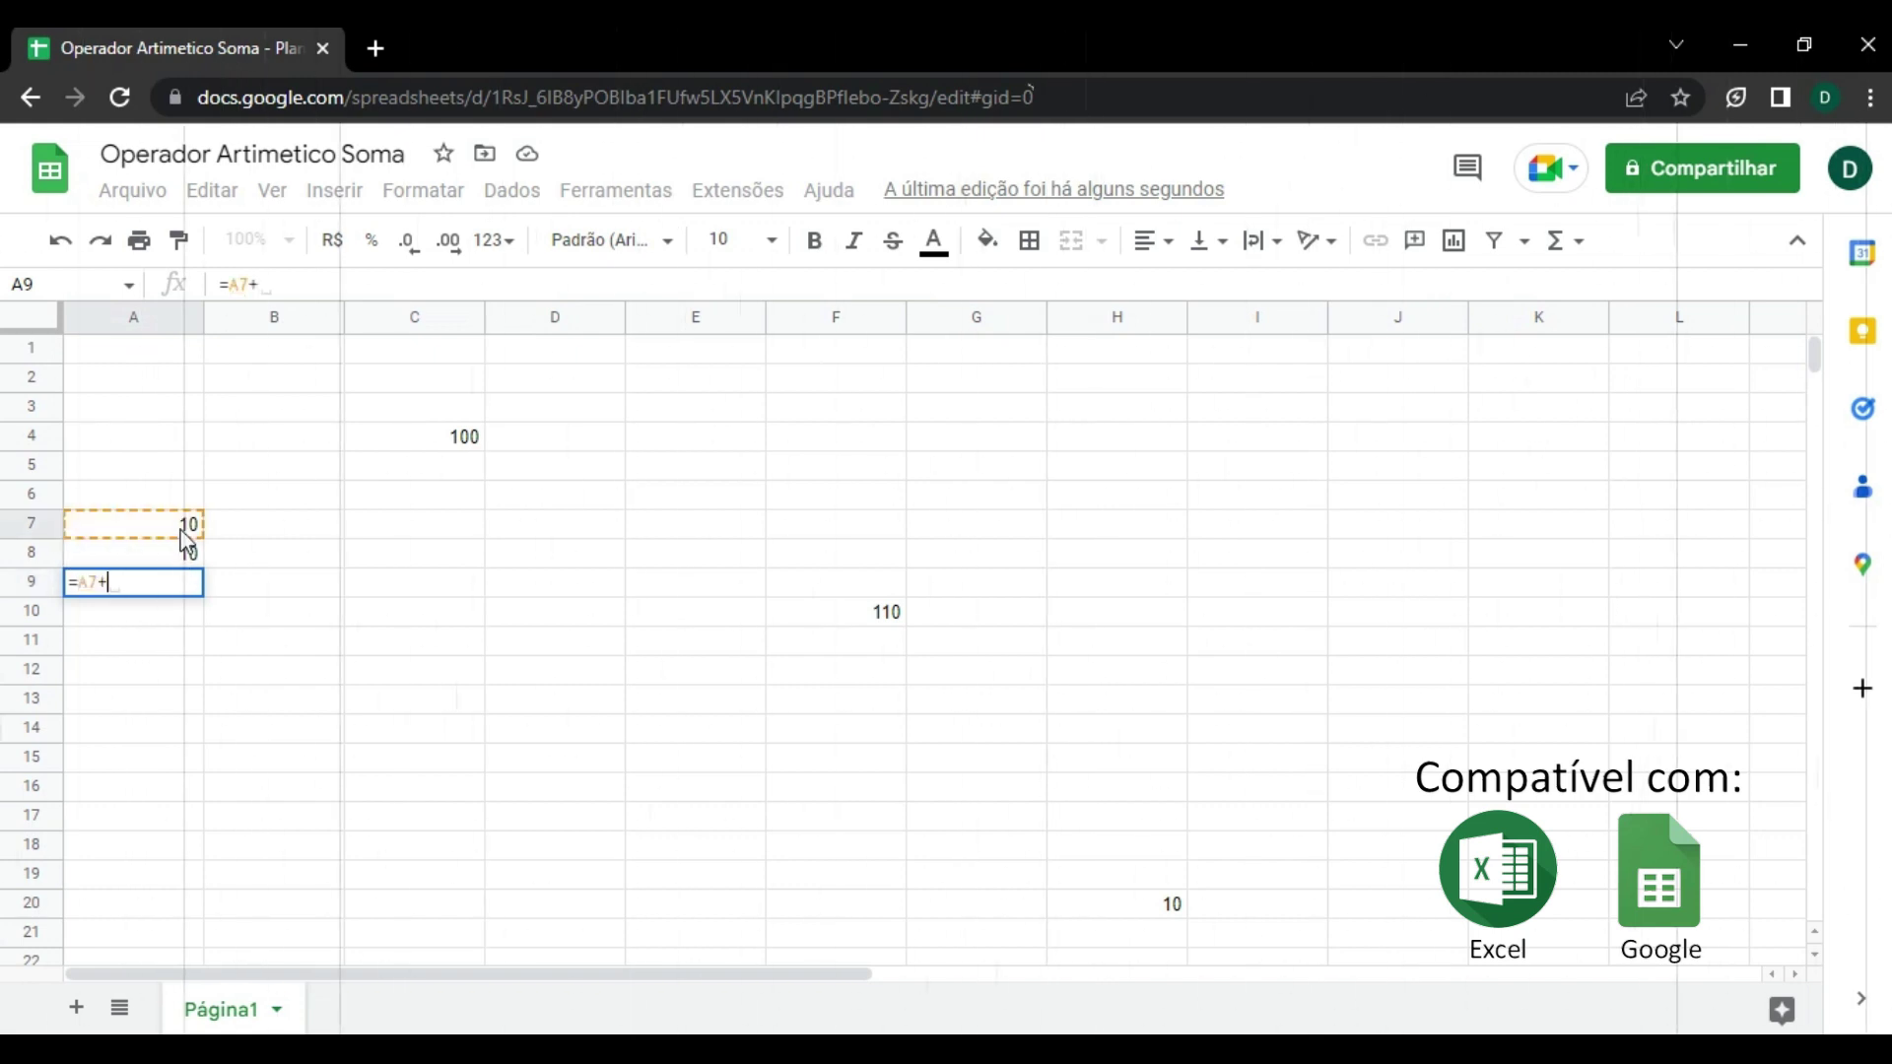
click(191, 555)
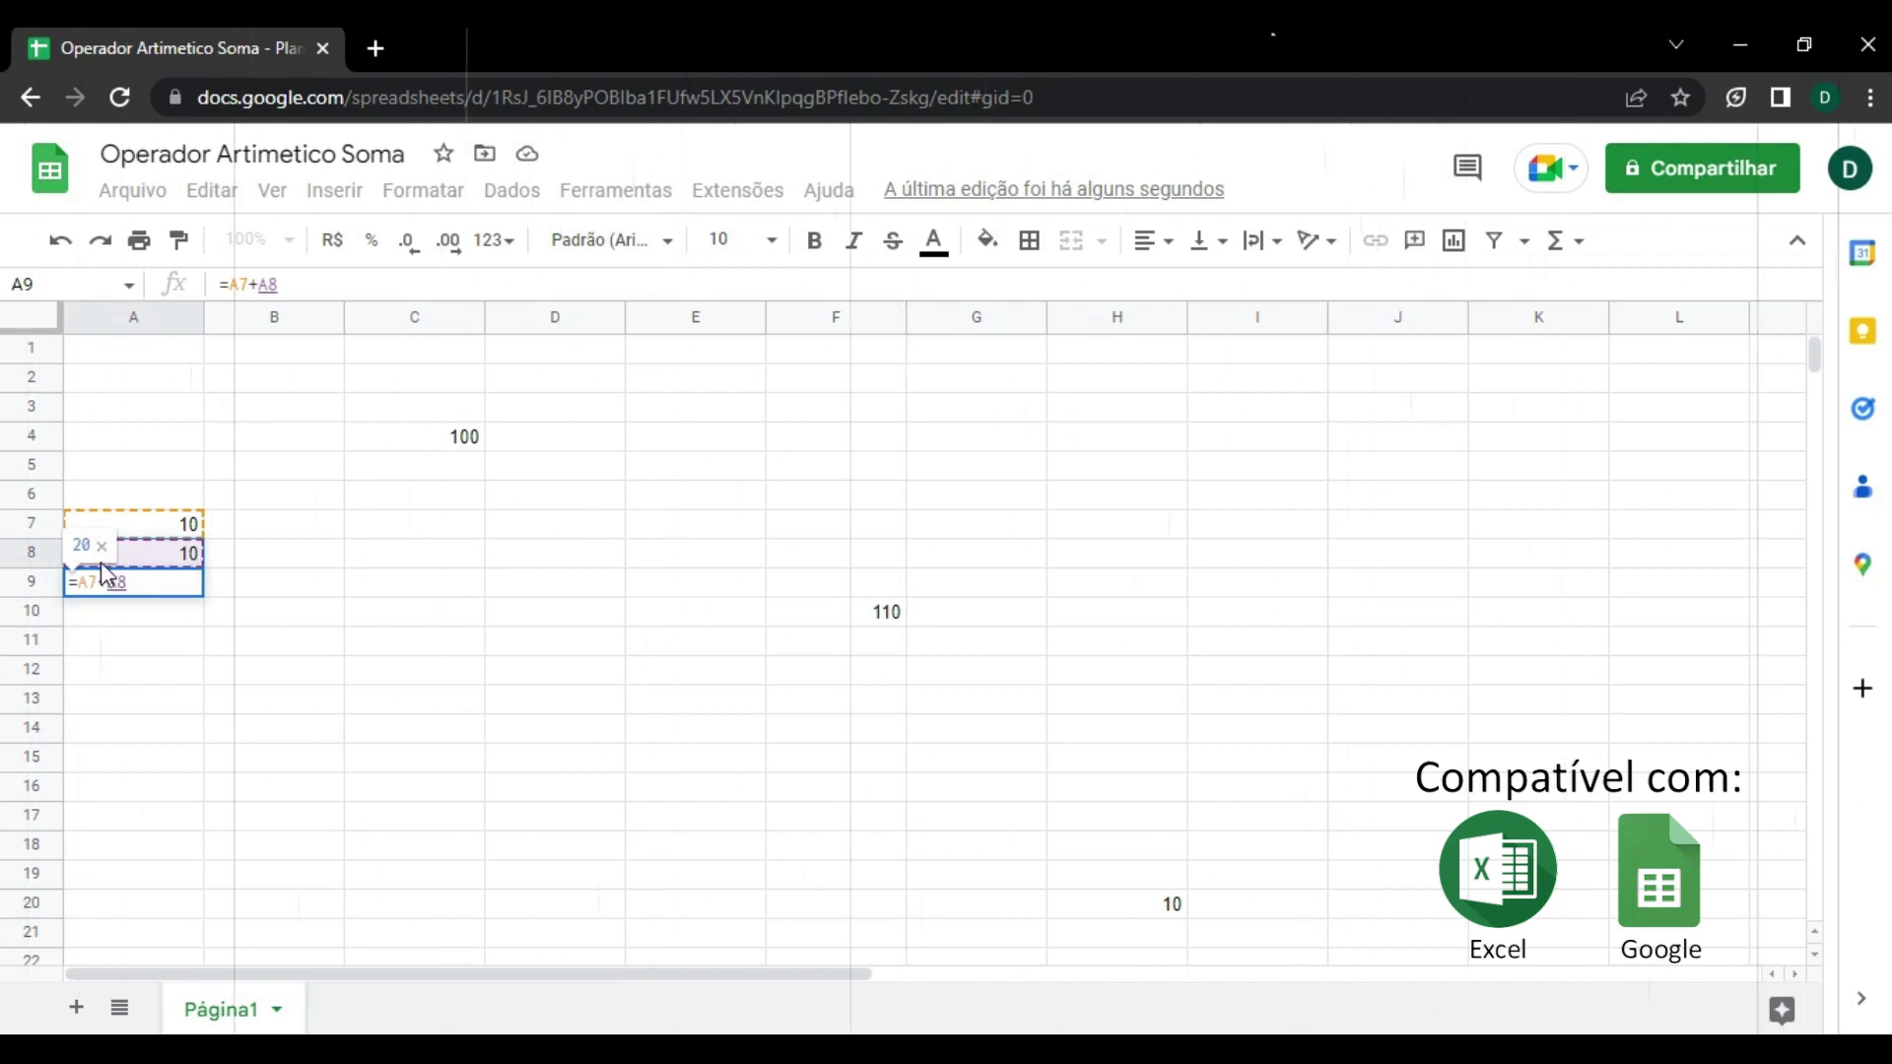
key(Return)
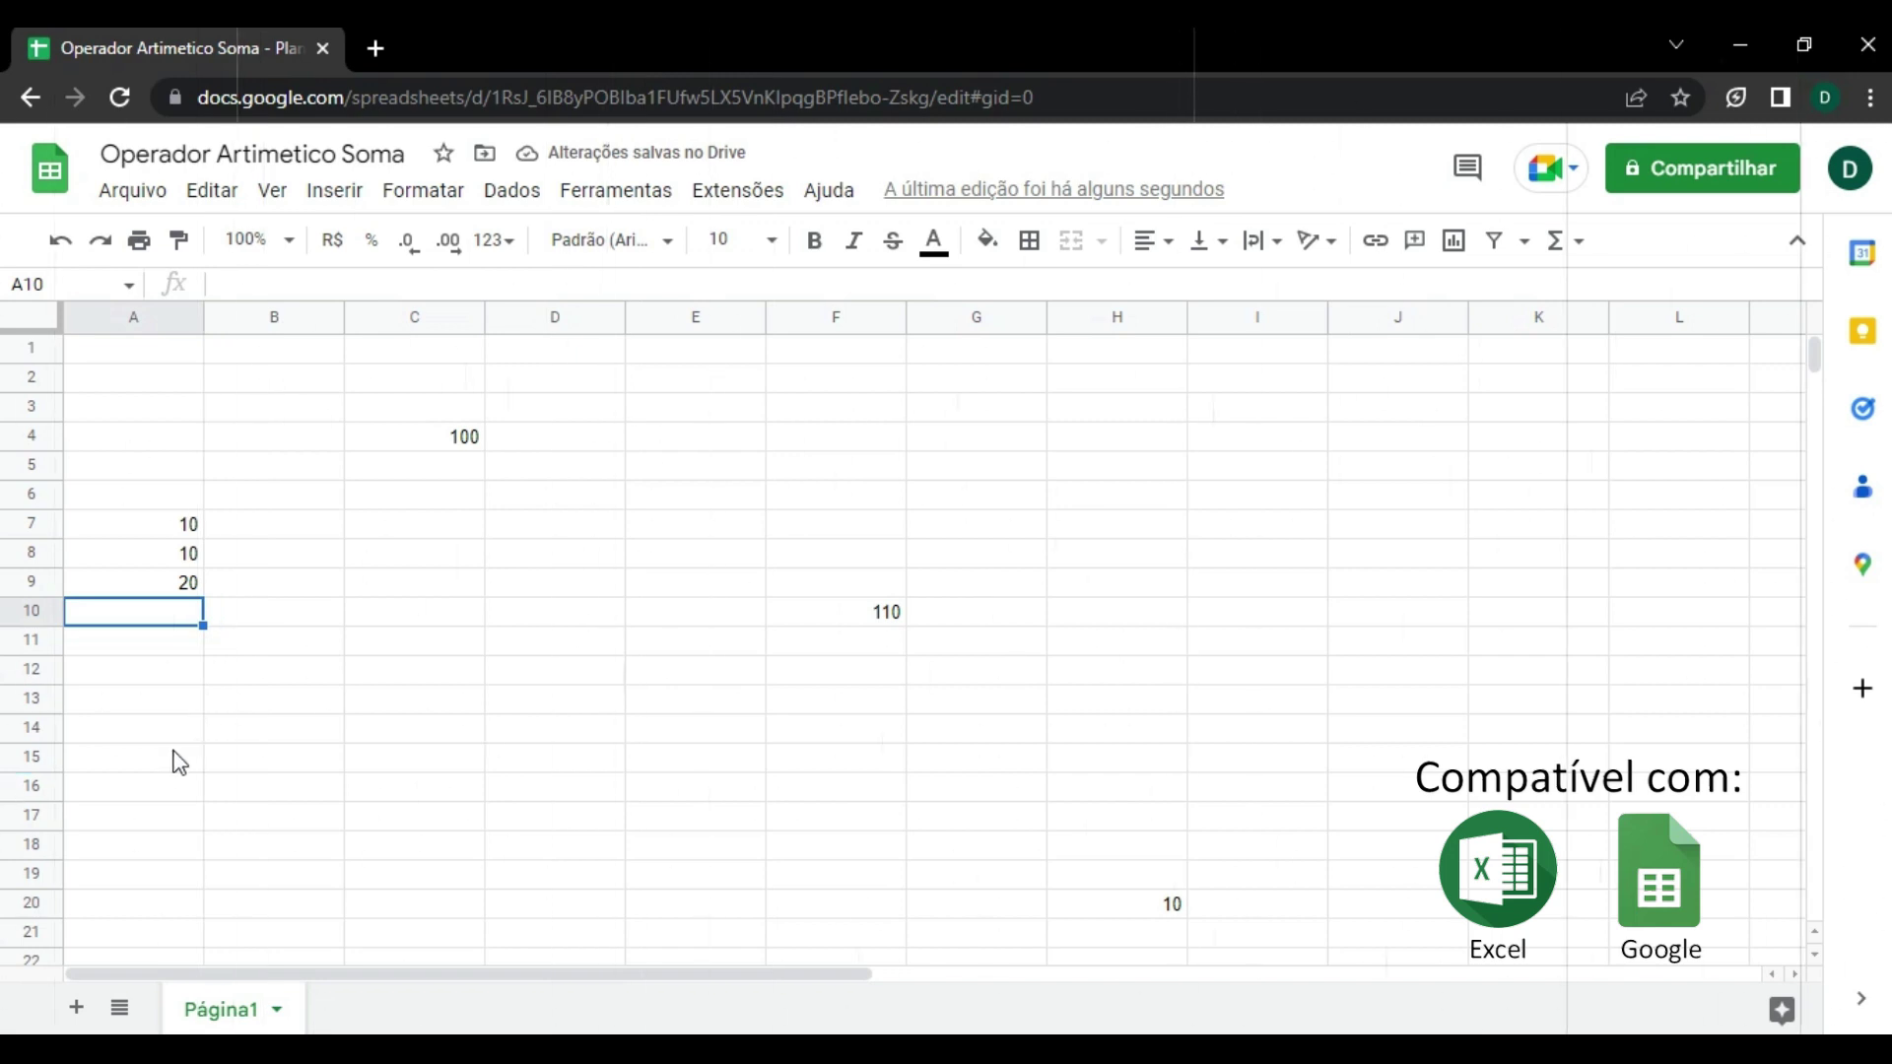
Enter the value 10 in each of the adjacent cells A15 and B15.
text(10)
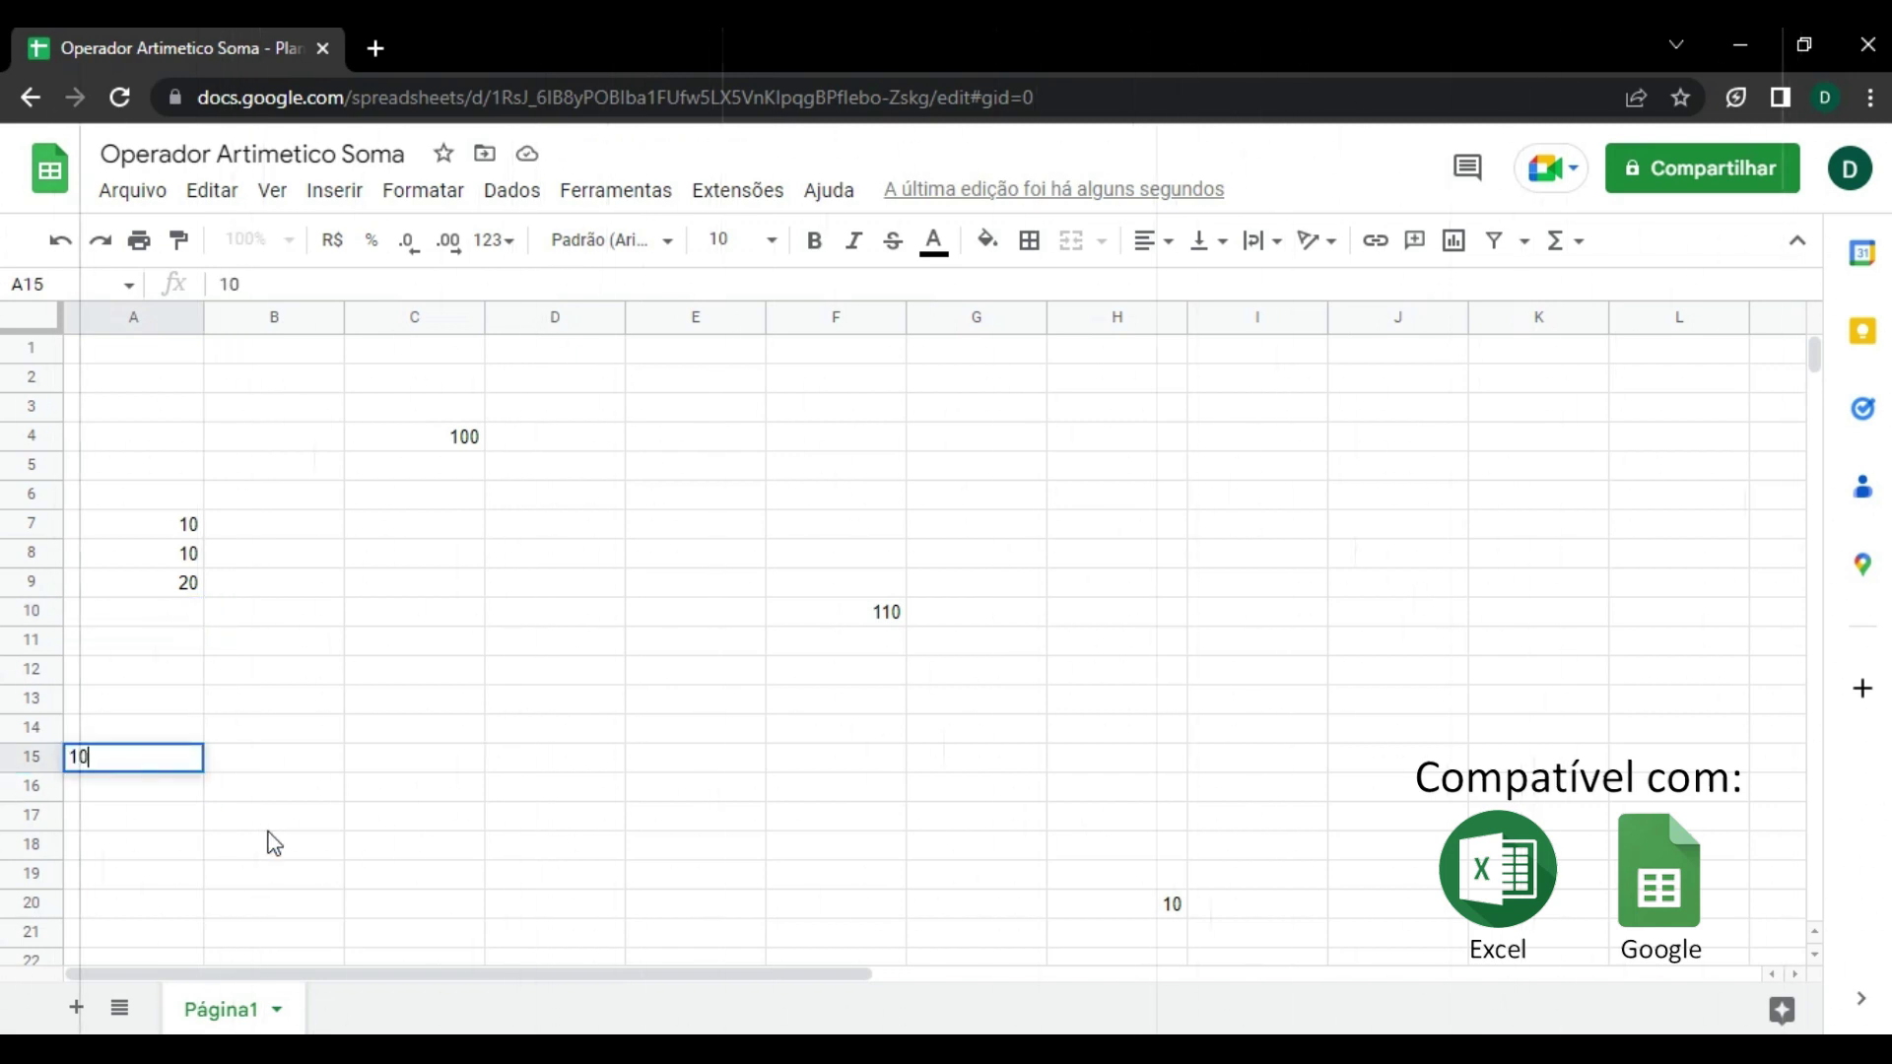
key(Tab)
text(10)
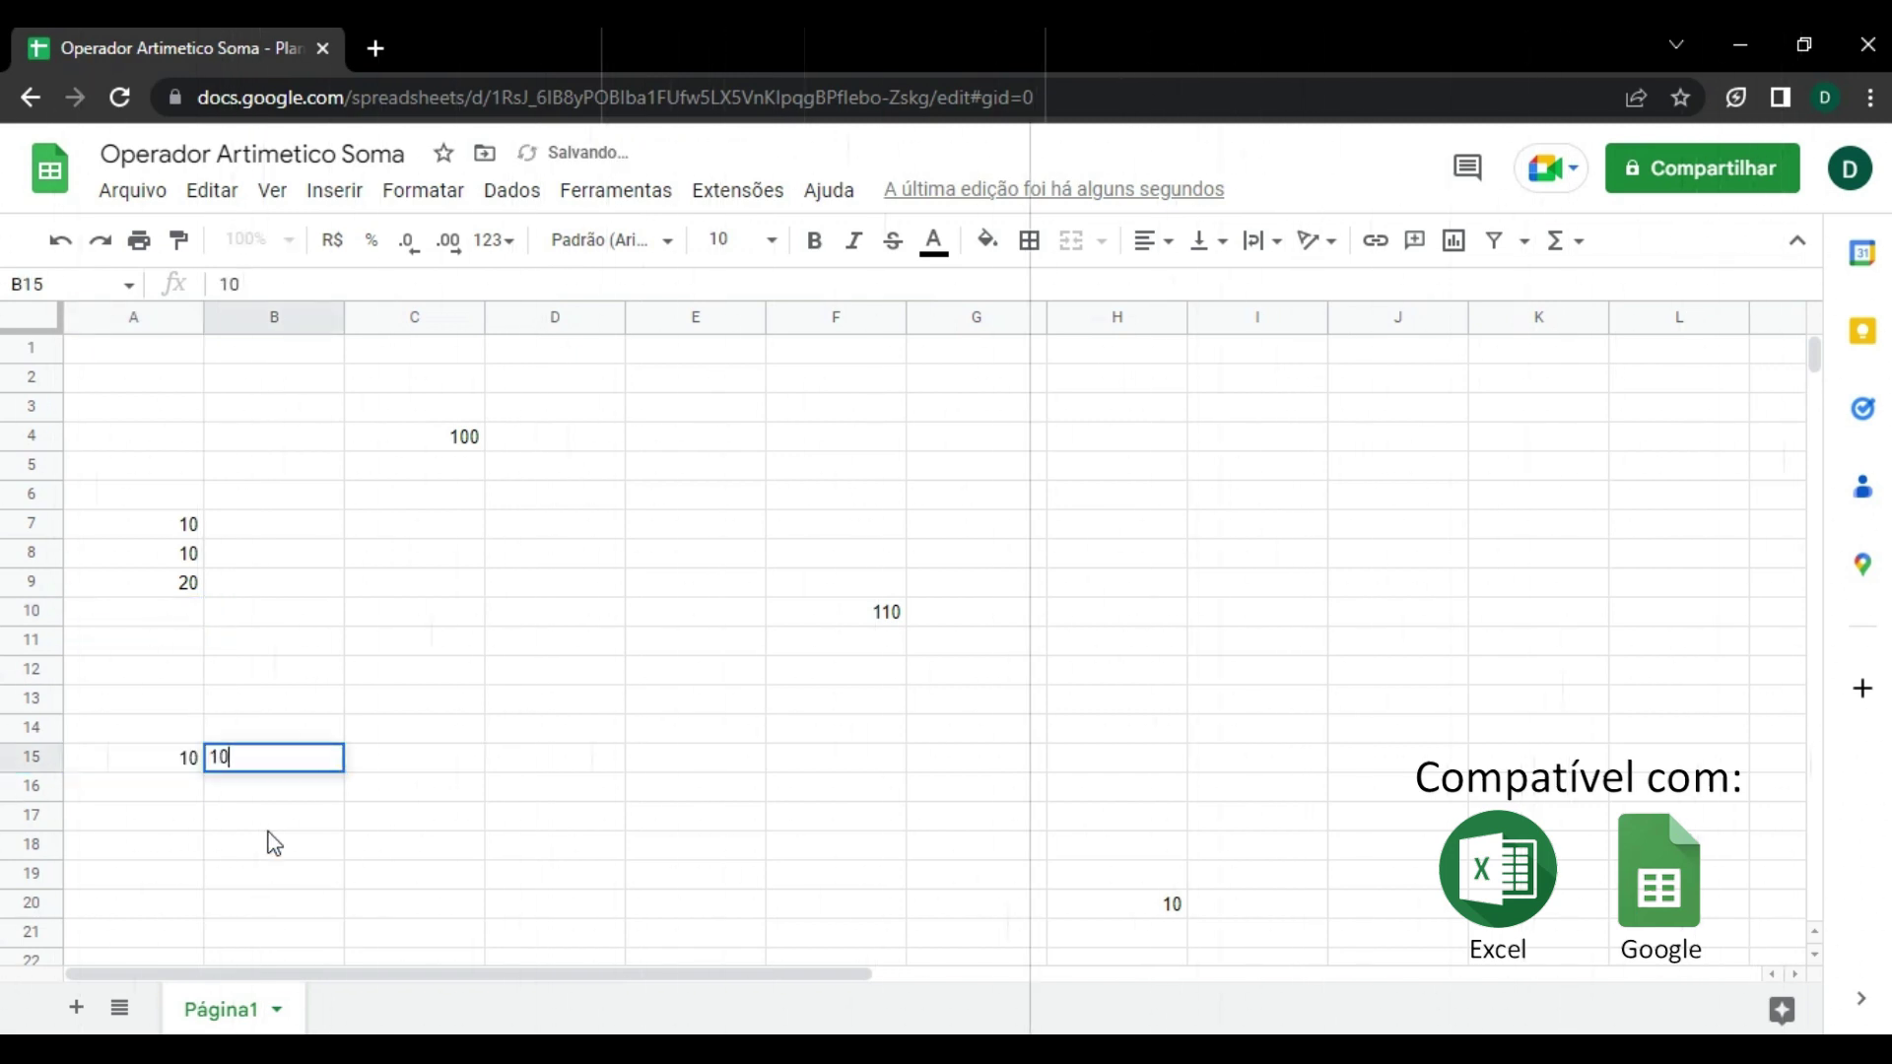
key(Tab)
Sum the two values of row 15 in cell C15 with the formula =A15+B15.
text(=)
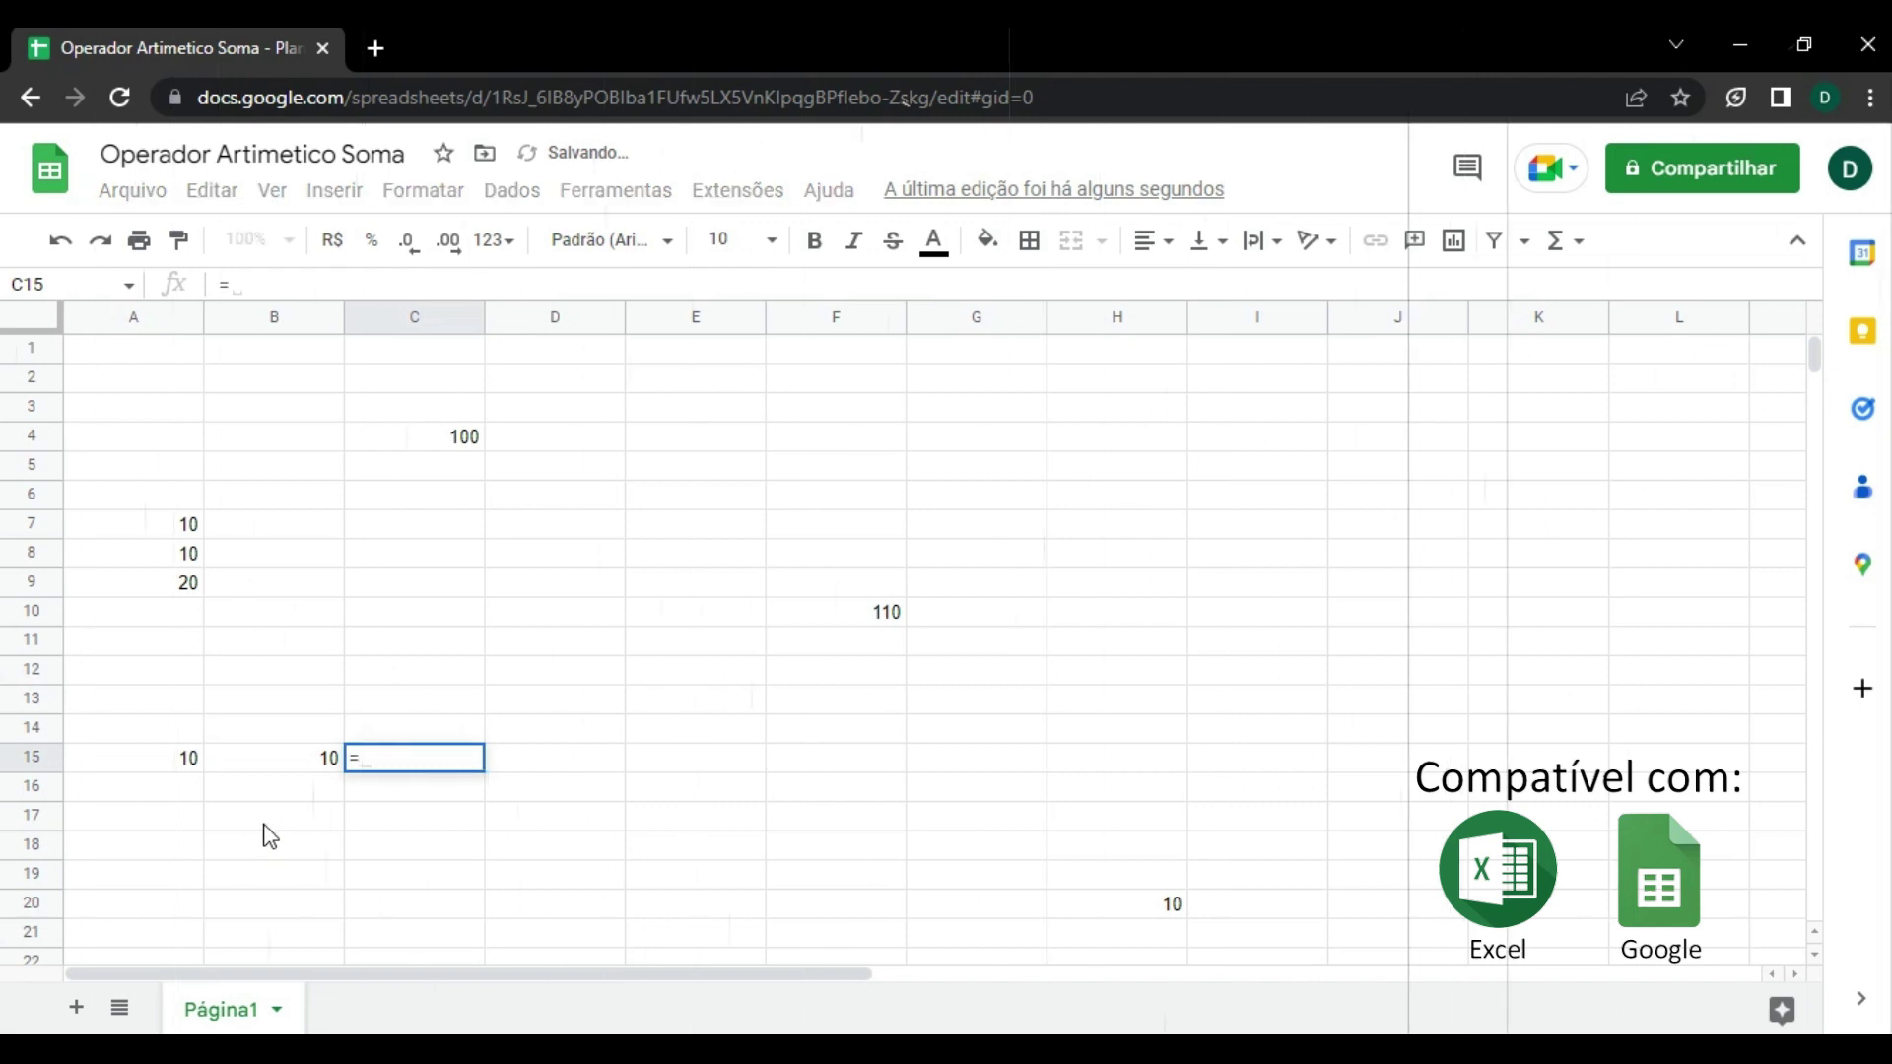
click(189, 761)
text(+)
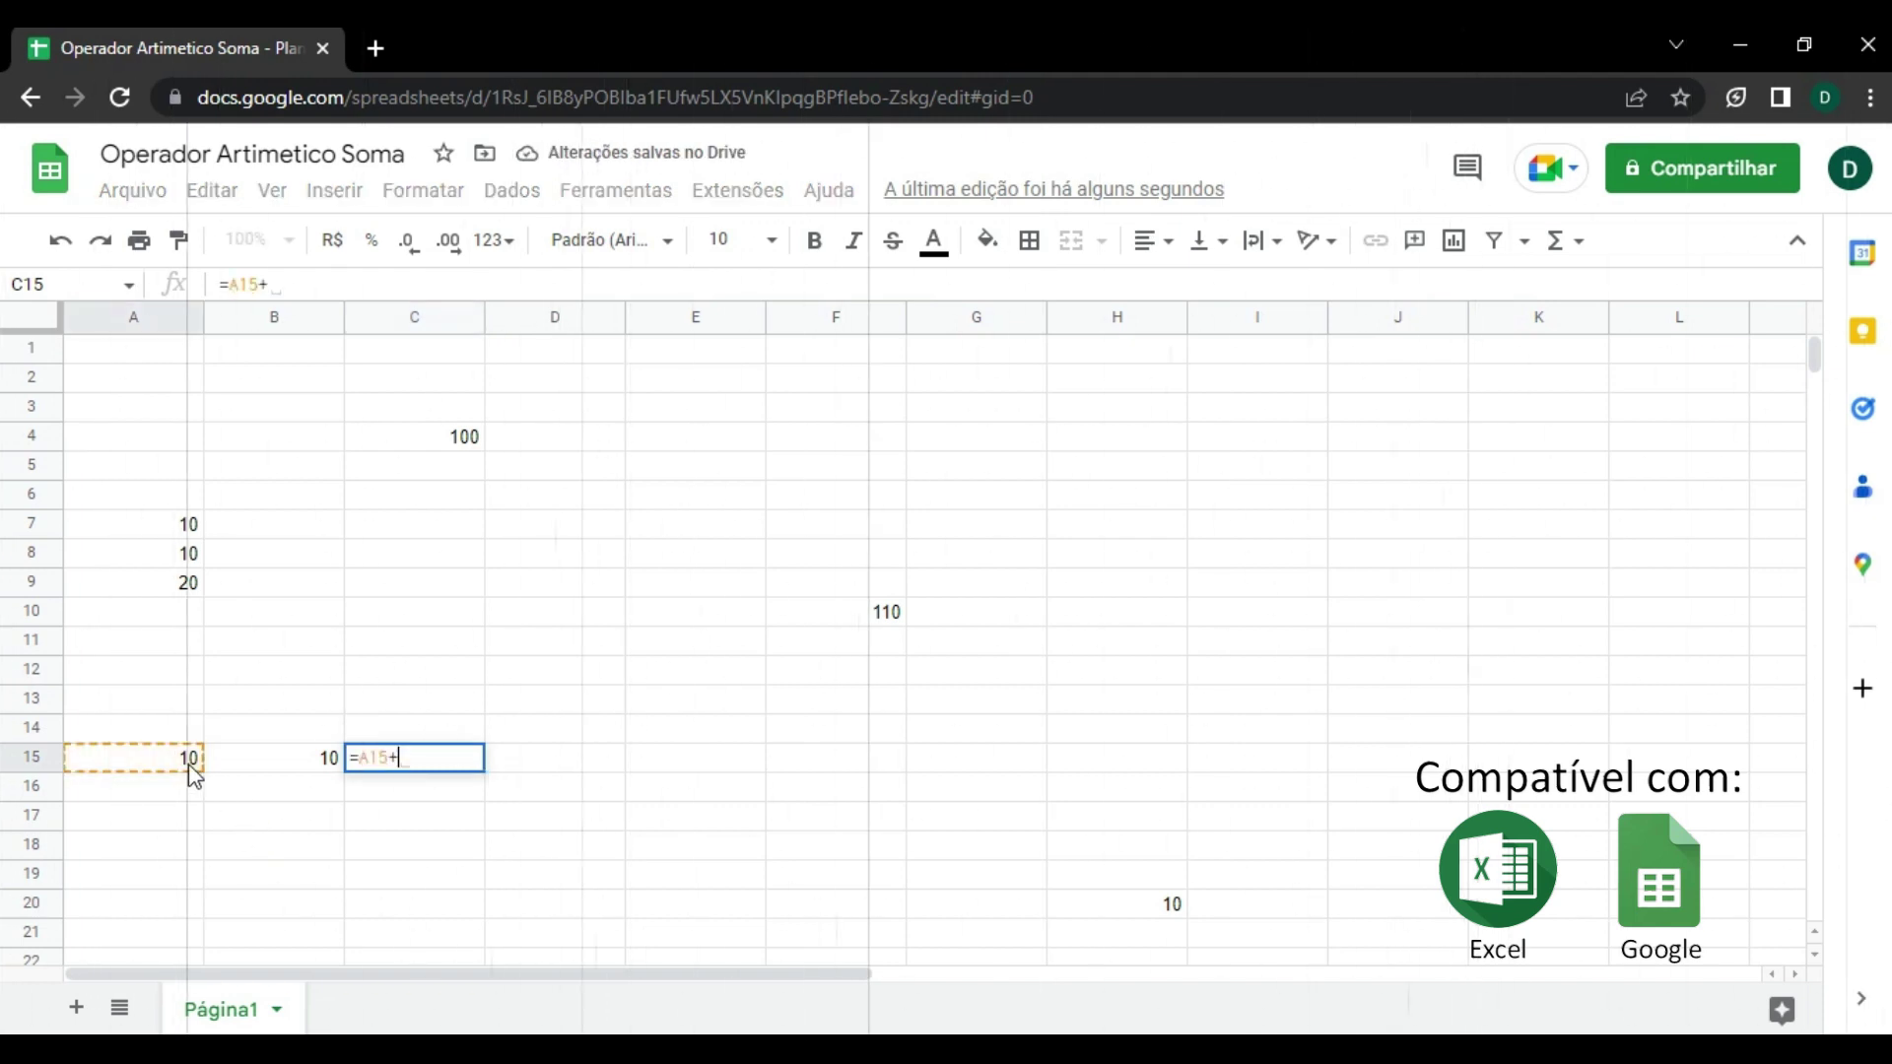
click(237, 774)
key(Return)
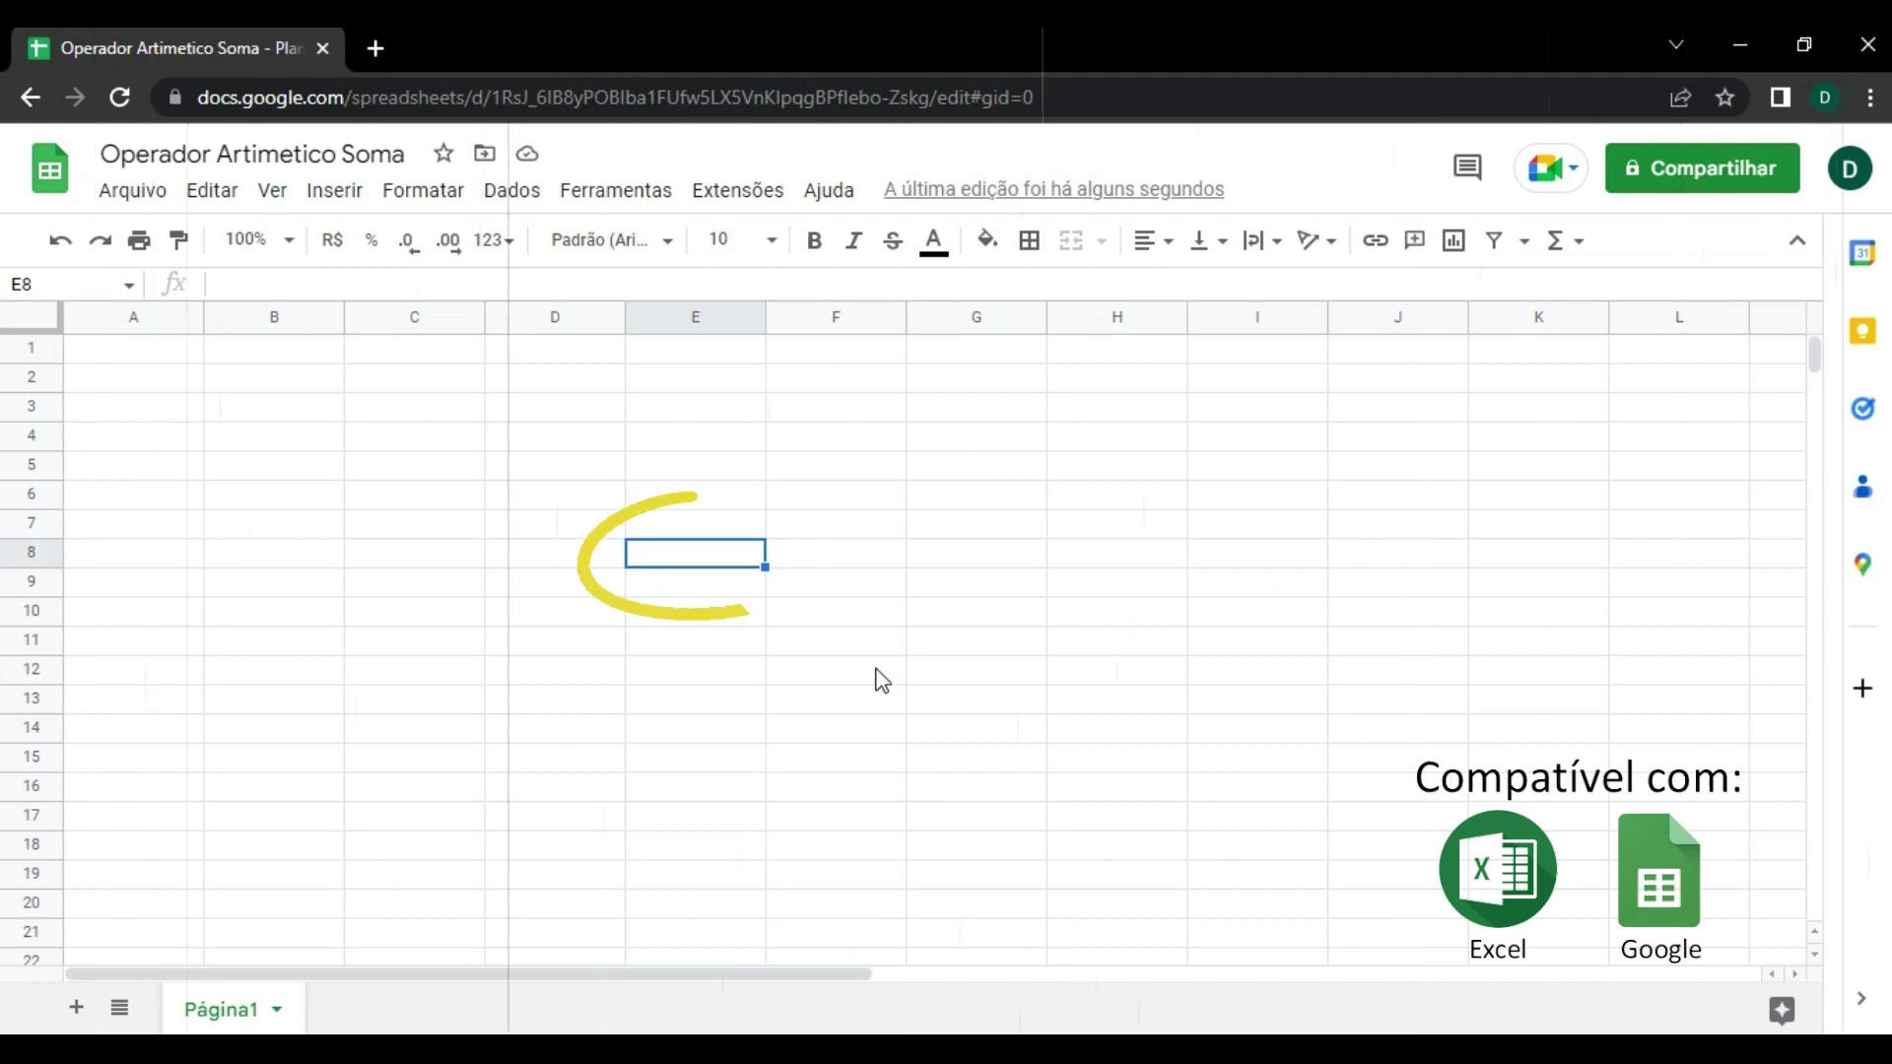
Enter the formula =SOMA(C4;H20) in cell E8 to sum the two separate cells C4 and H20.
text(=)
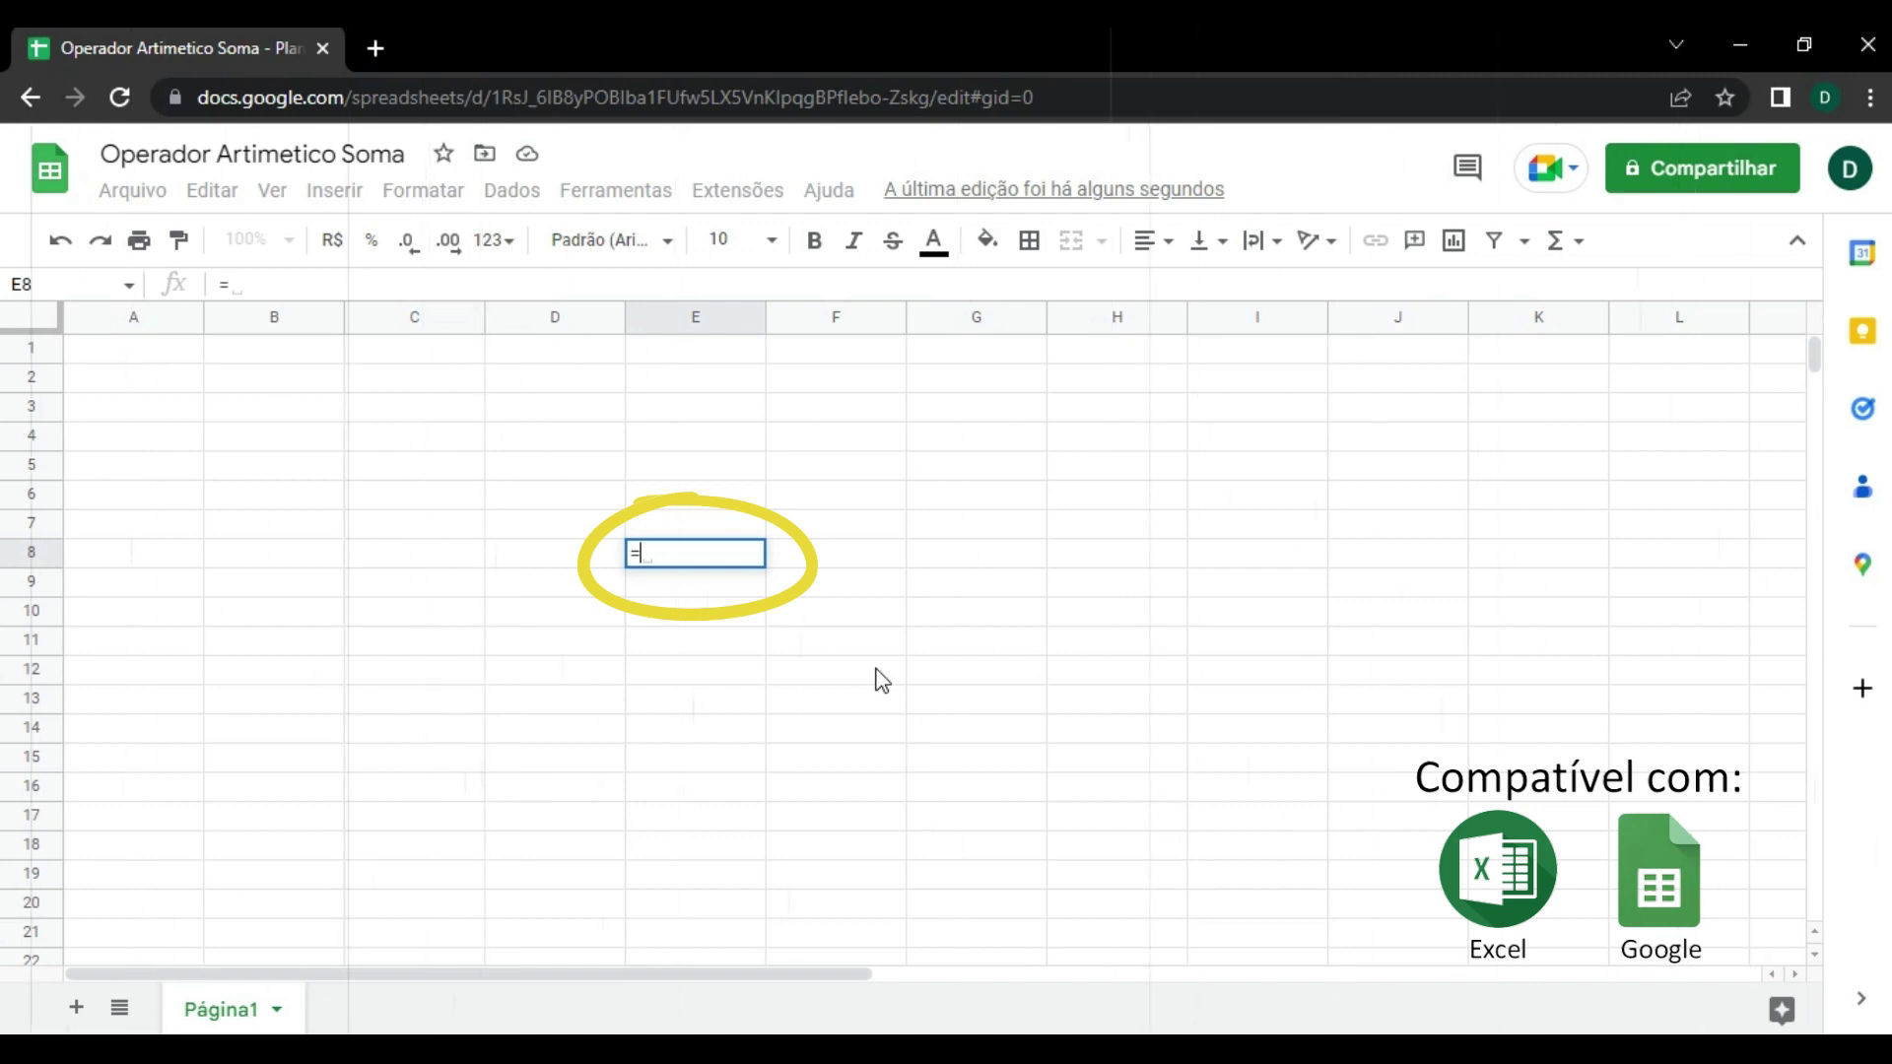
text(so)
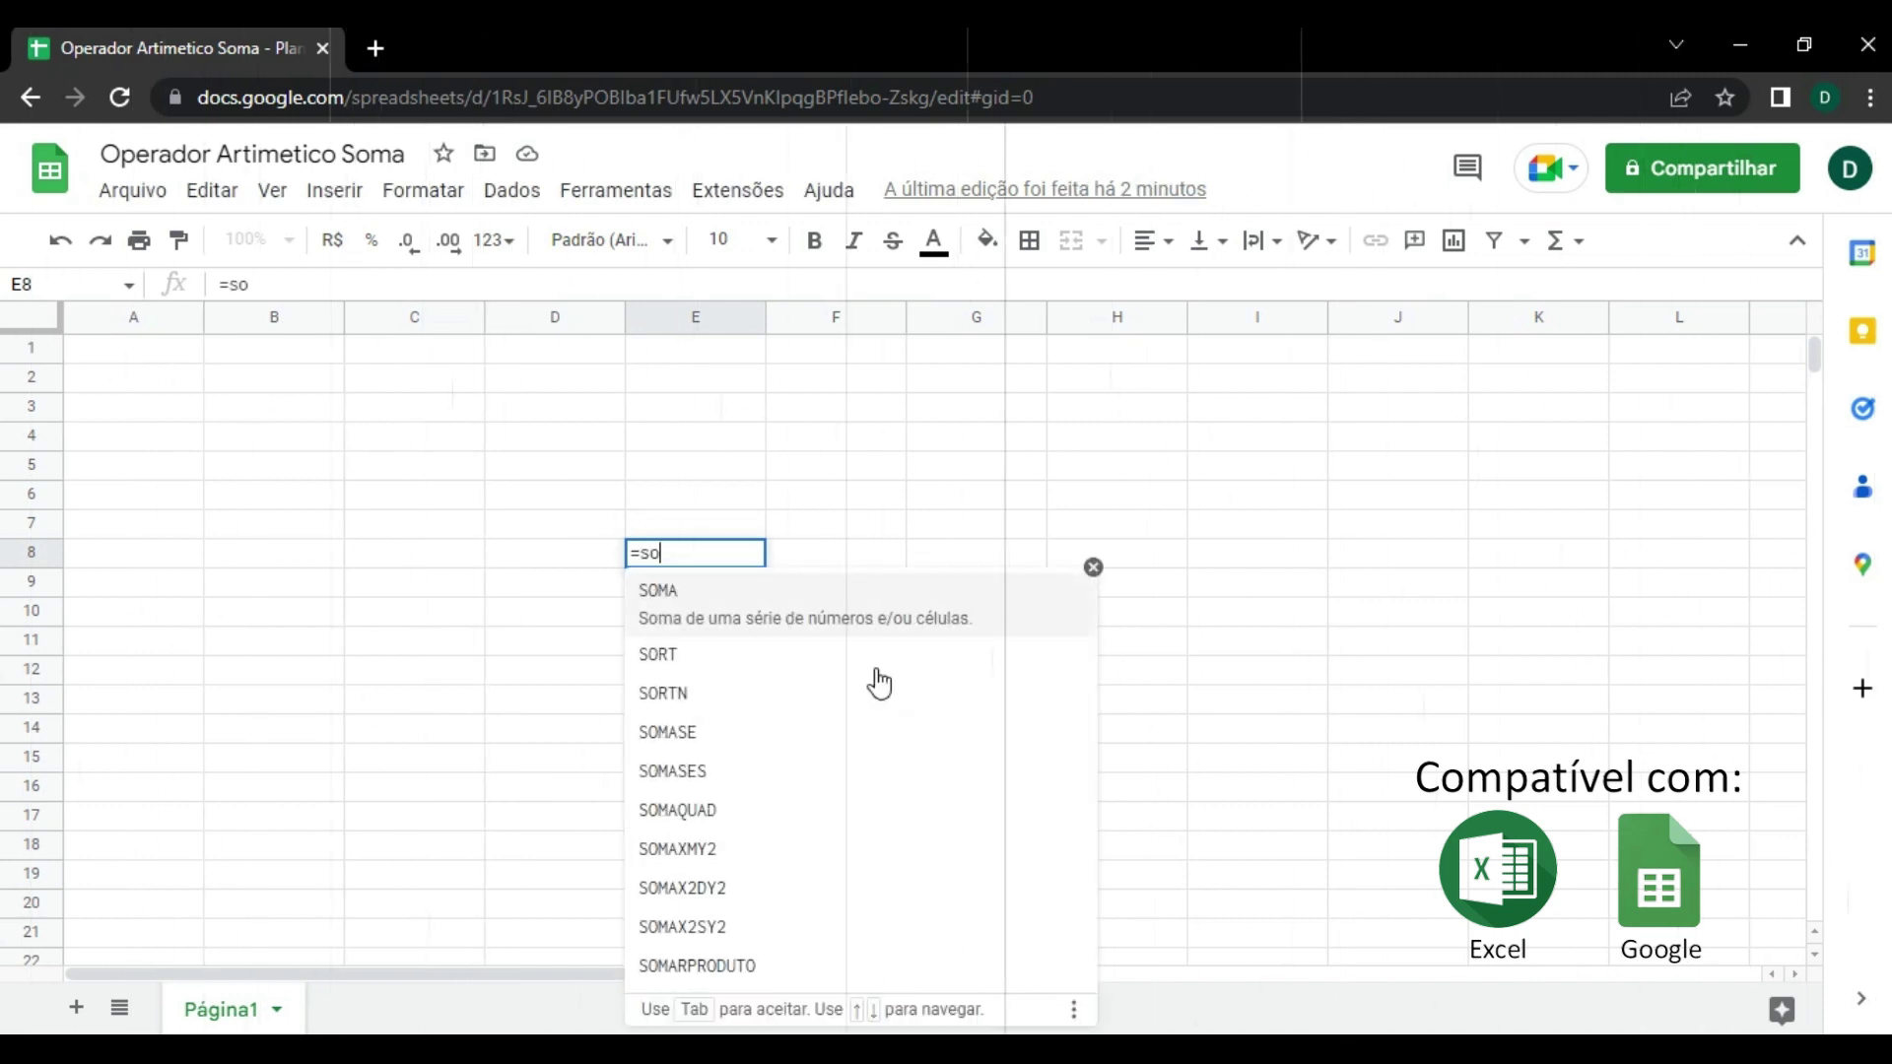
text(m)
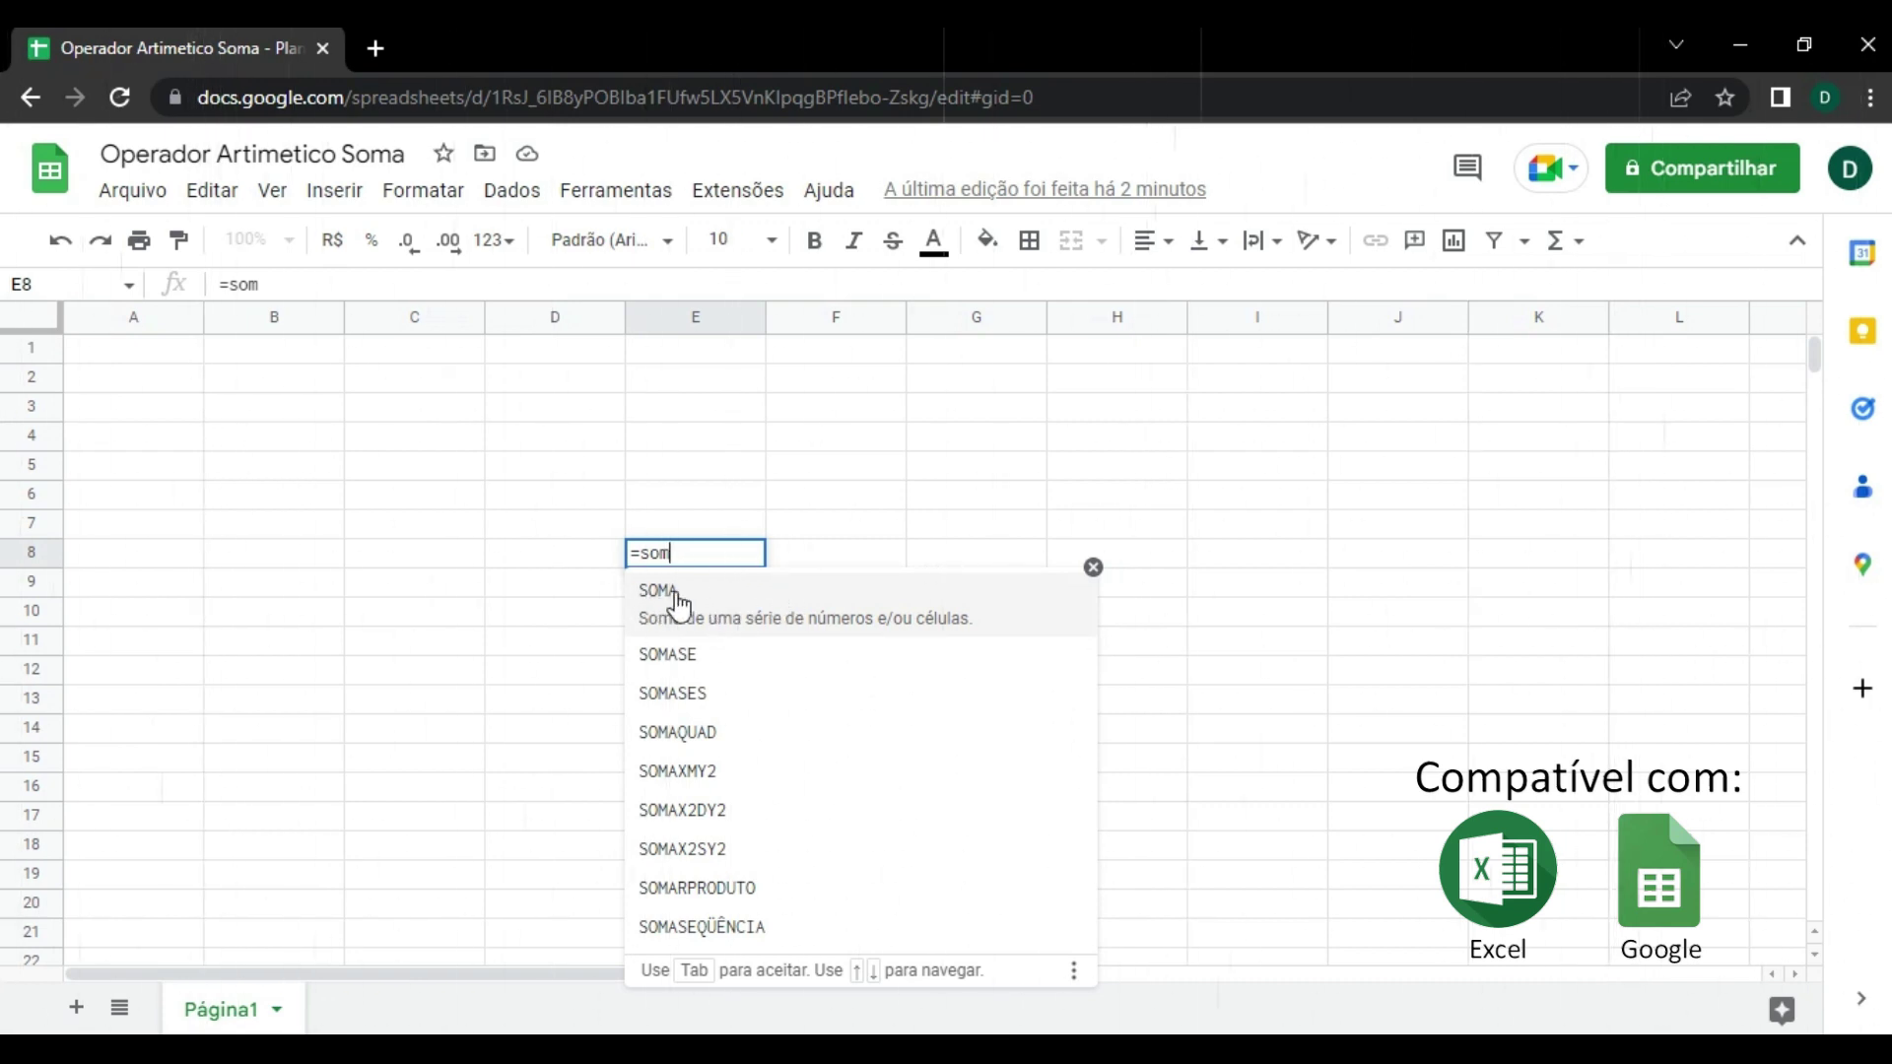
text(a)
click(678, 617)
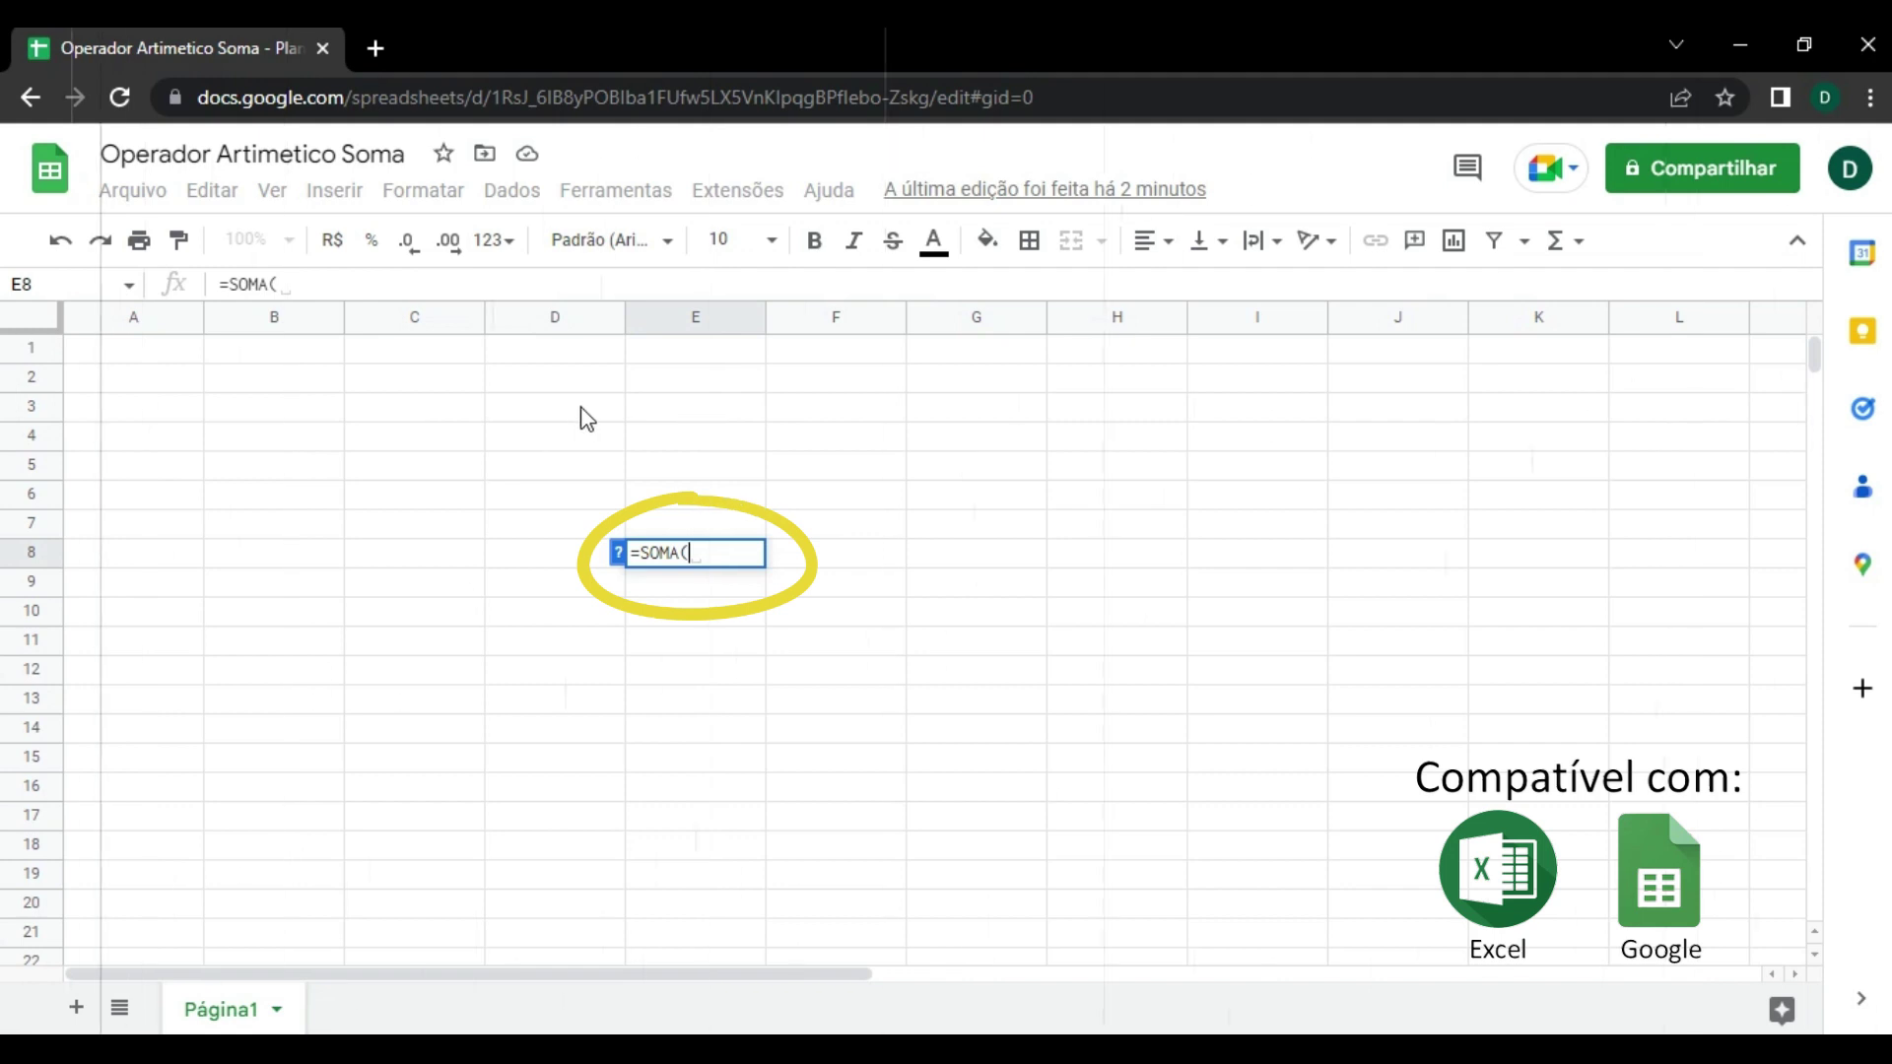
click(391, 449)
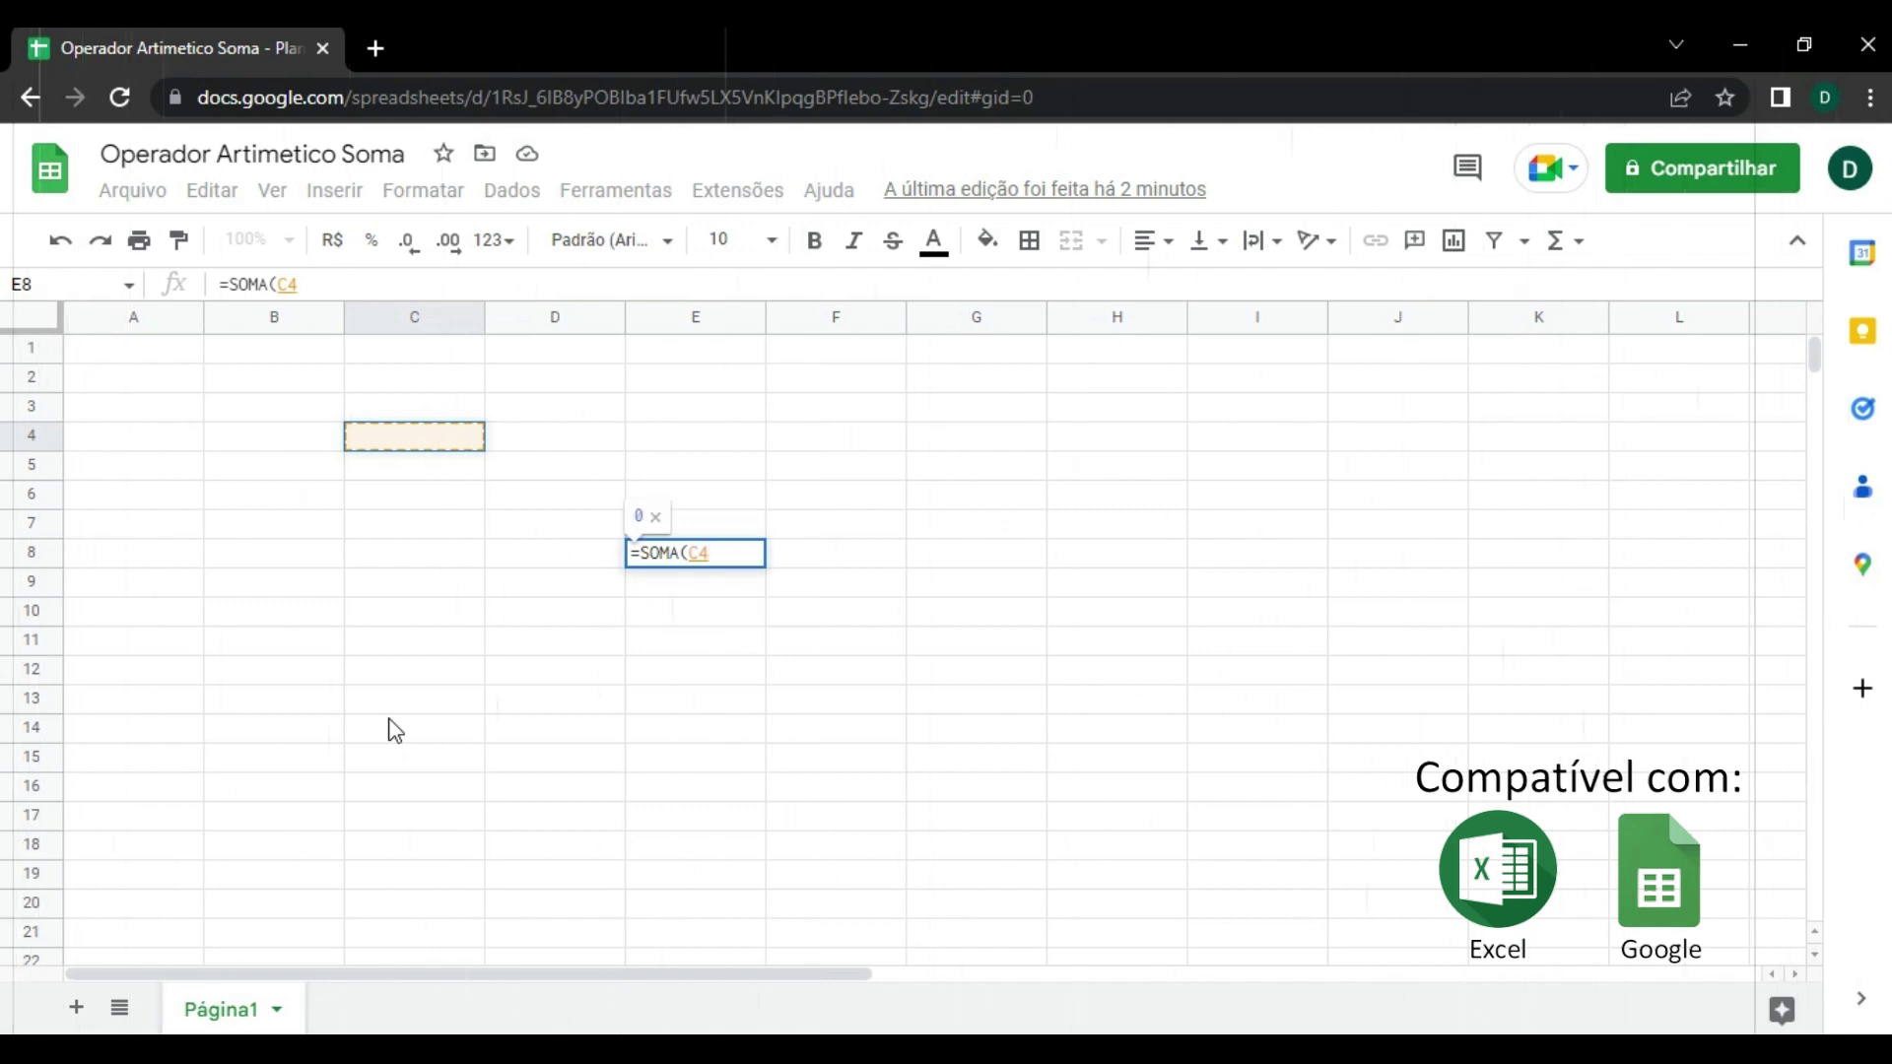
text(;)
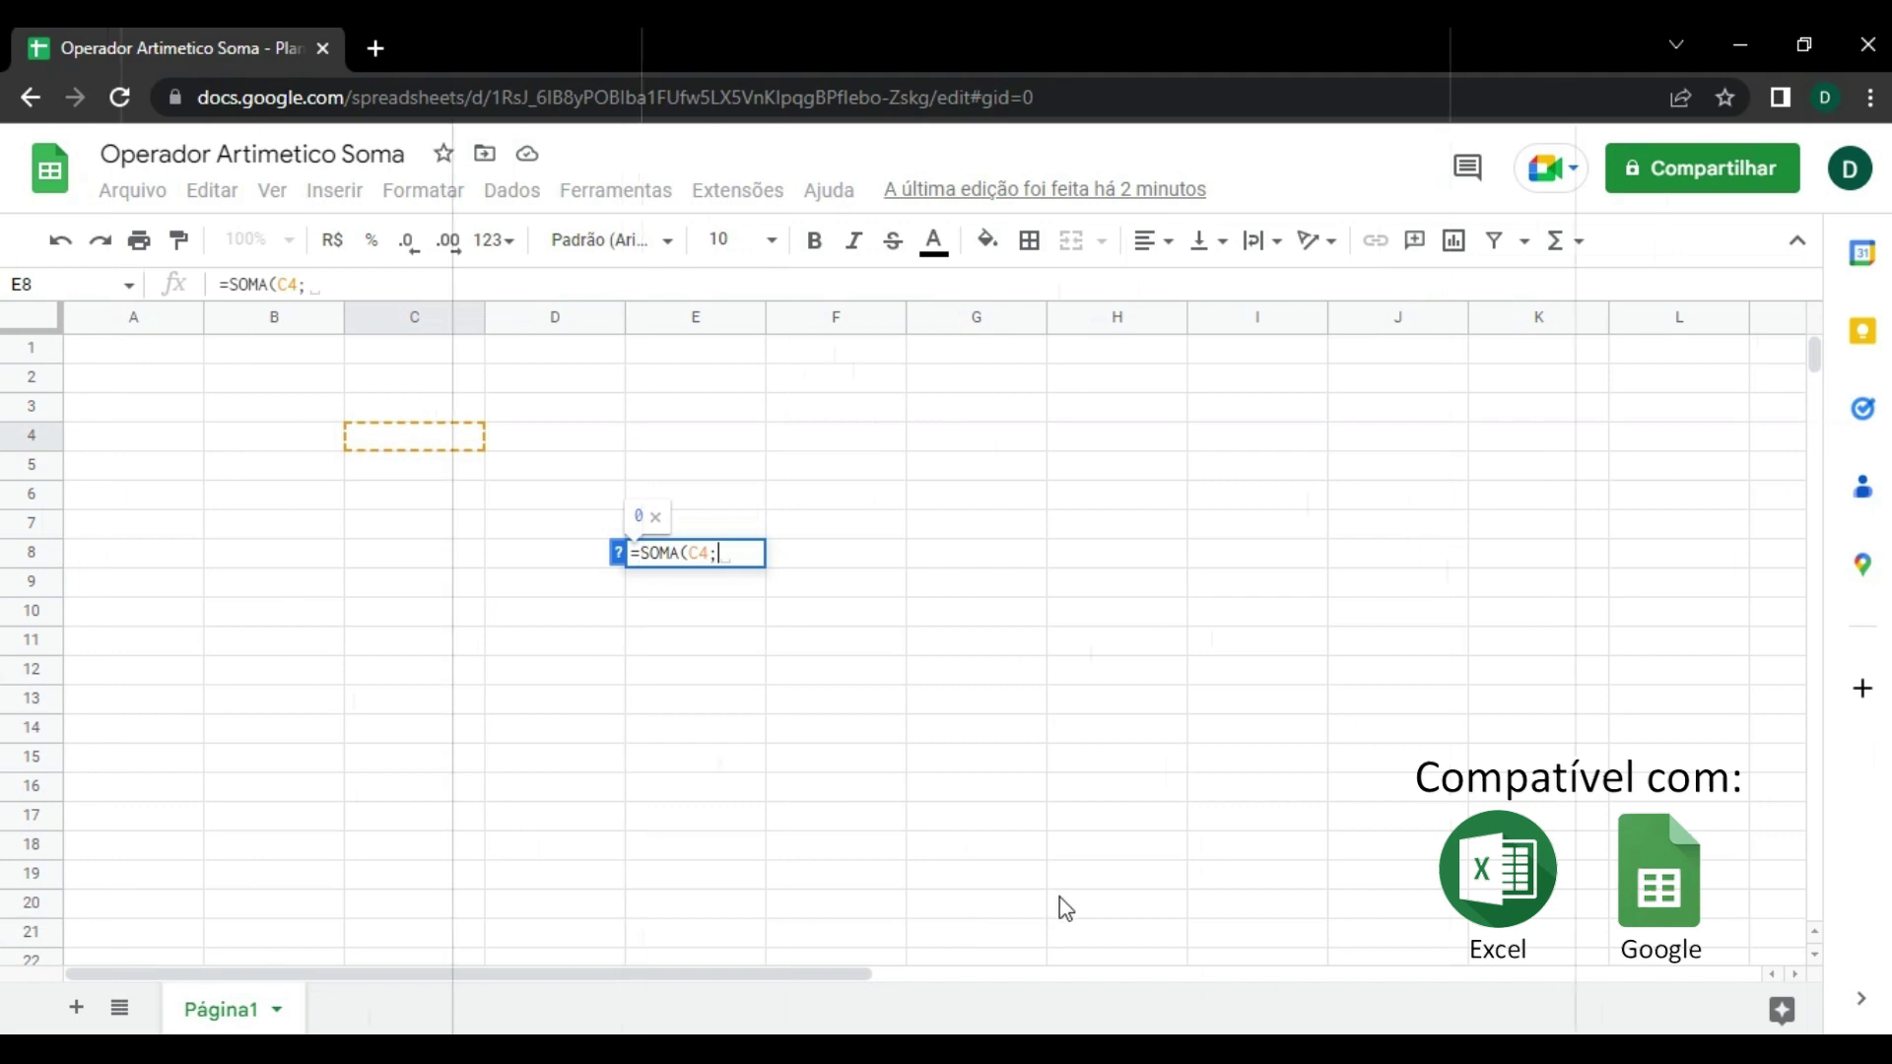
click(1089, 906)
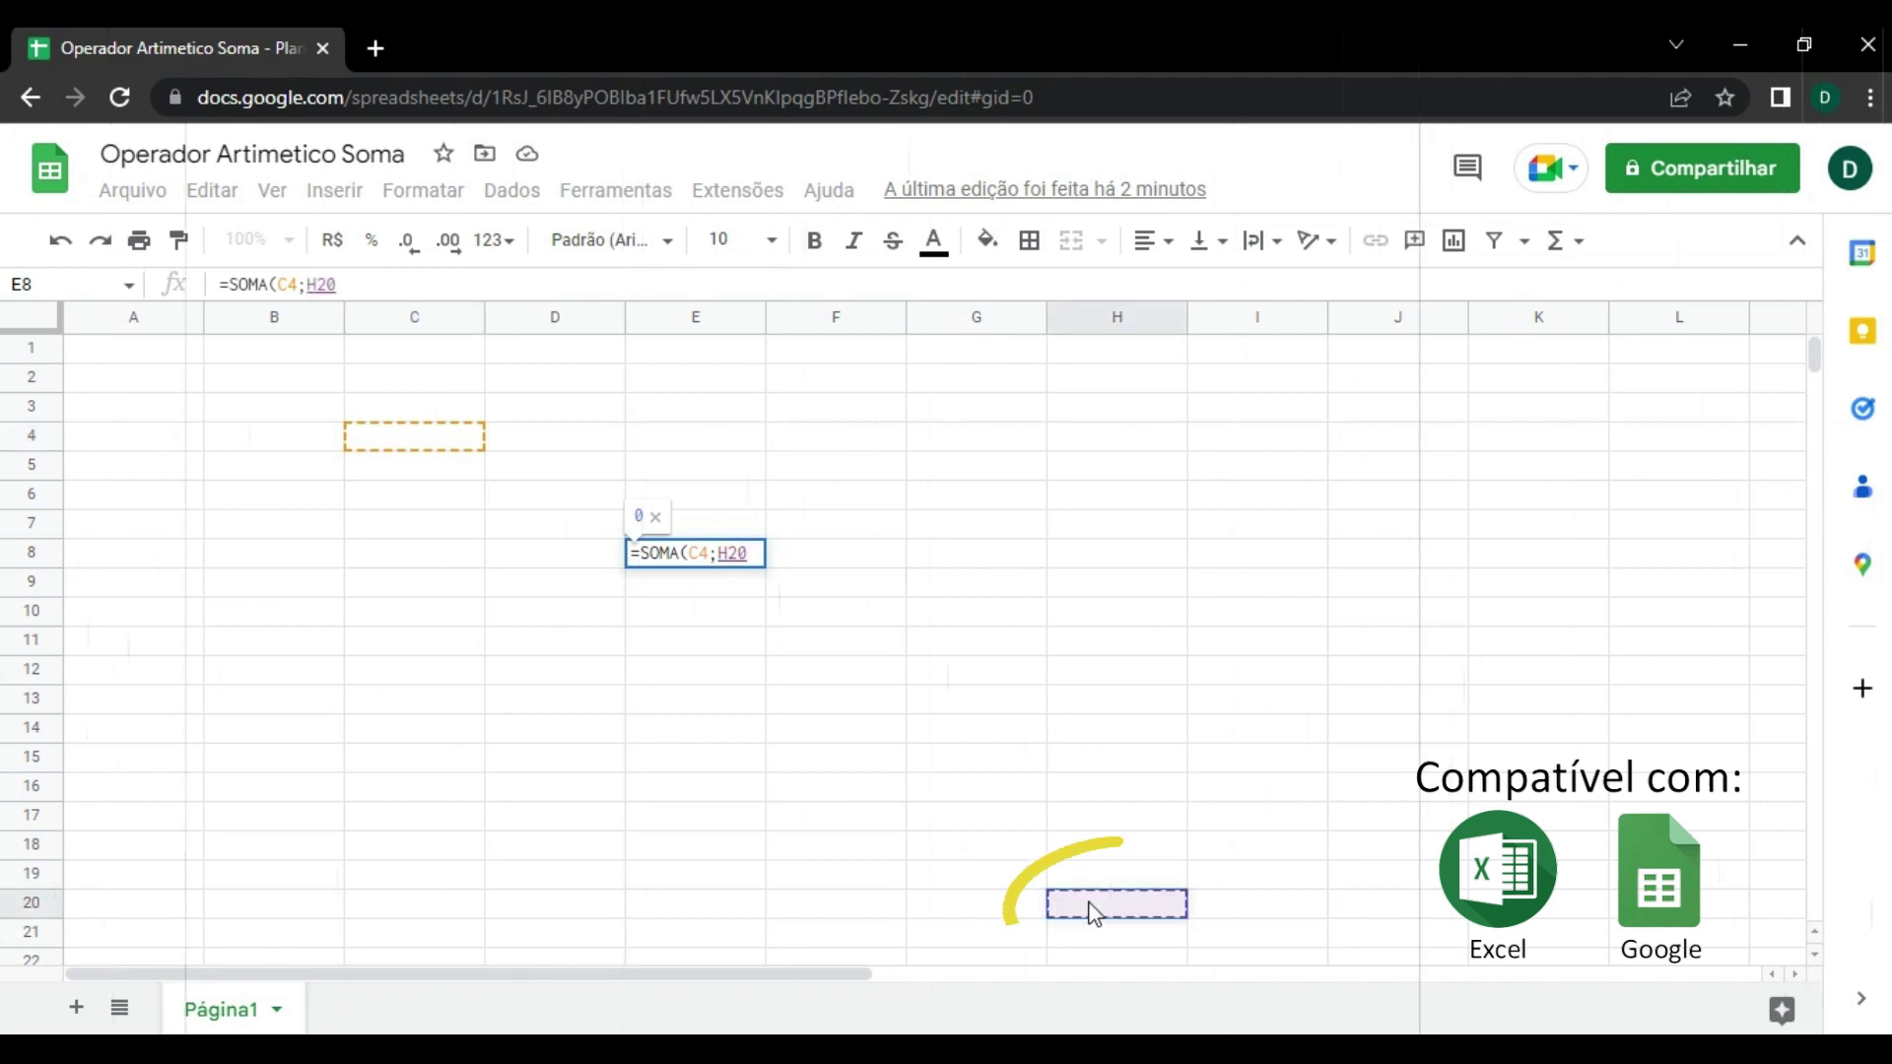
text())
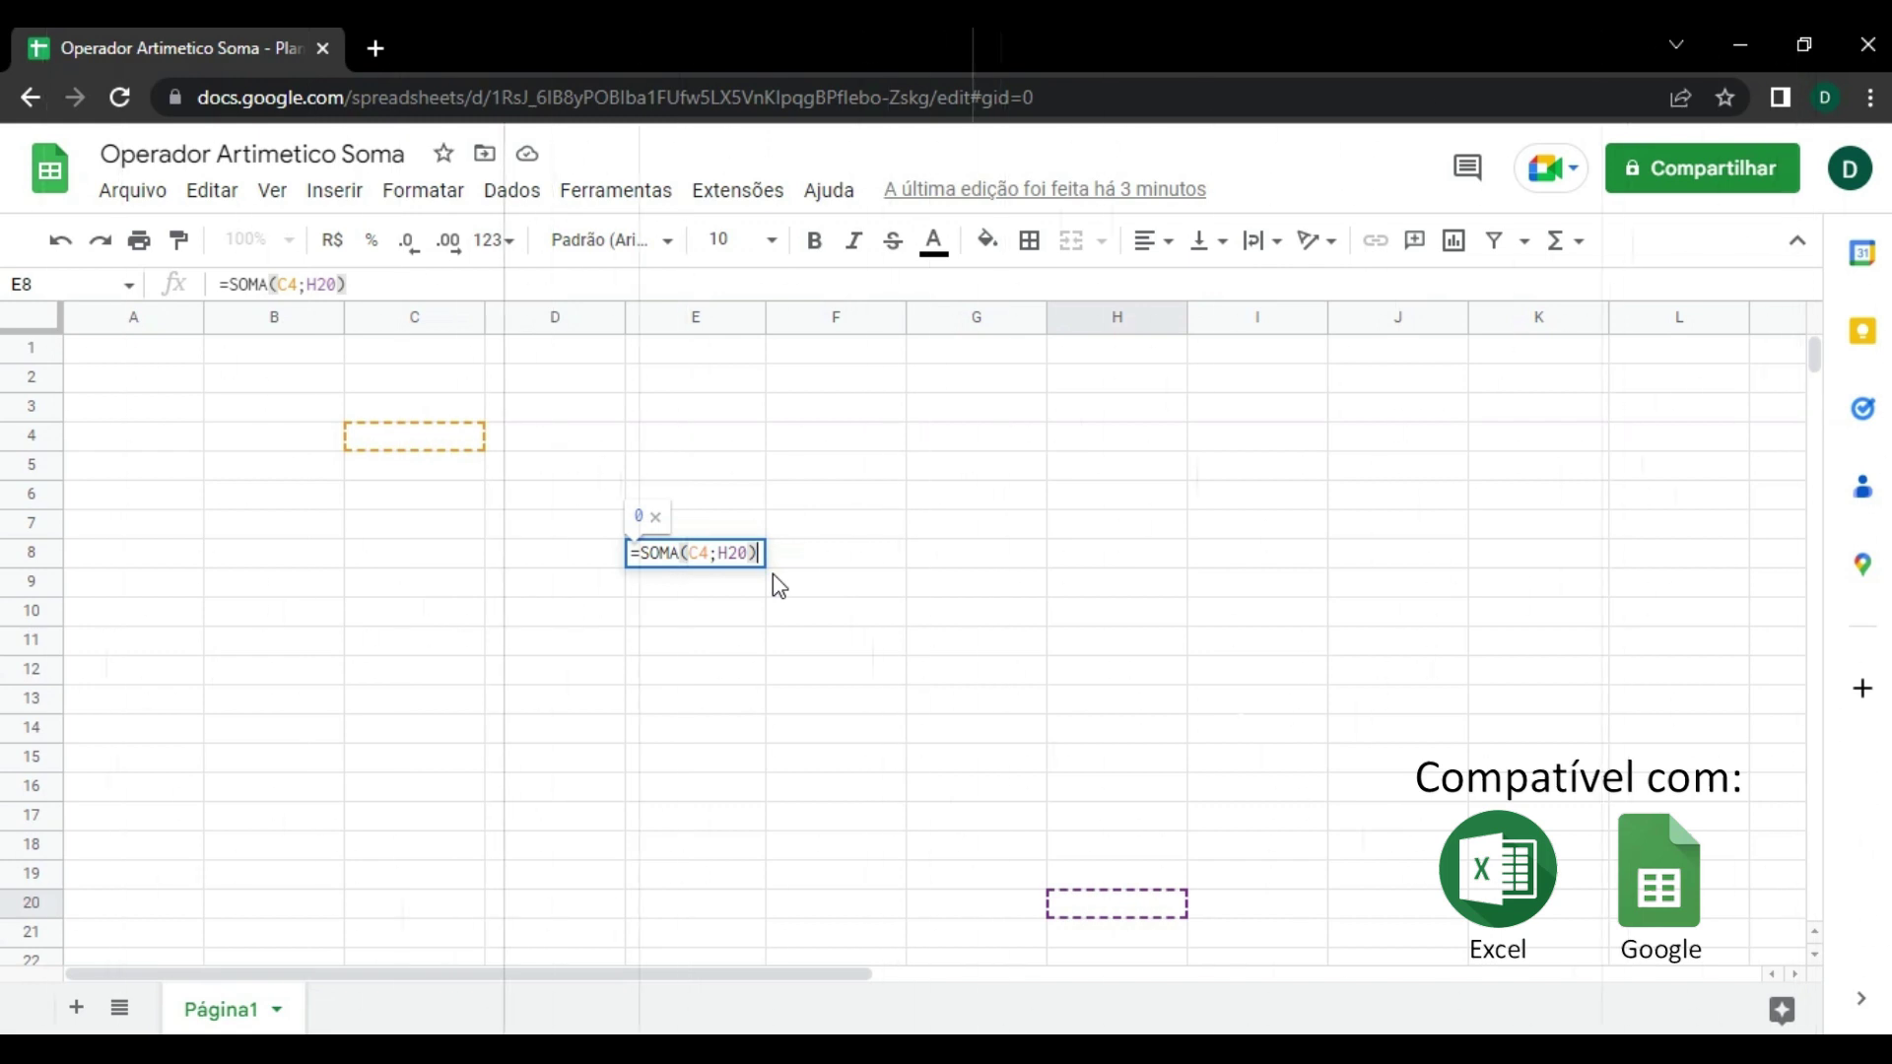
key(Return)
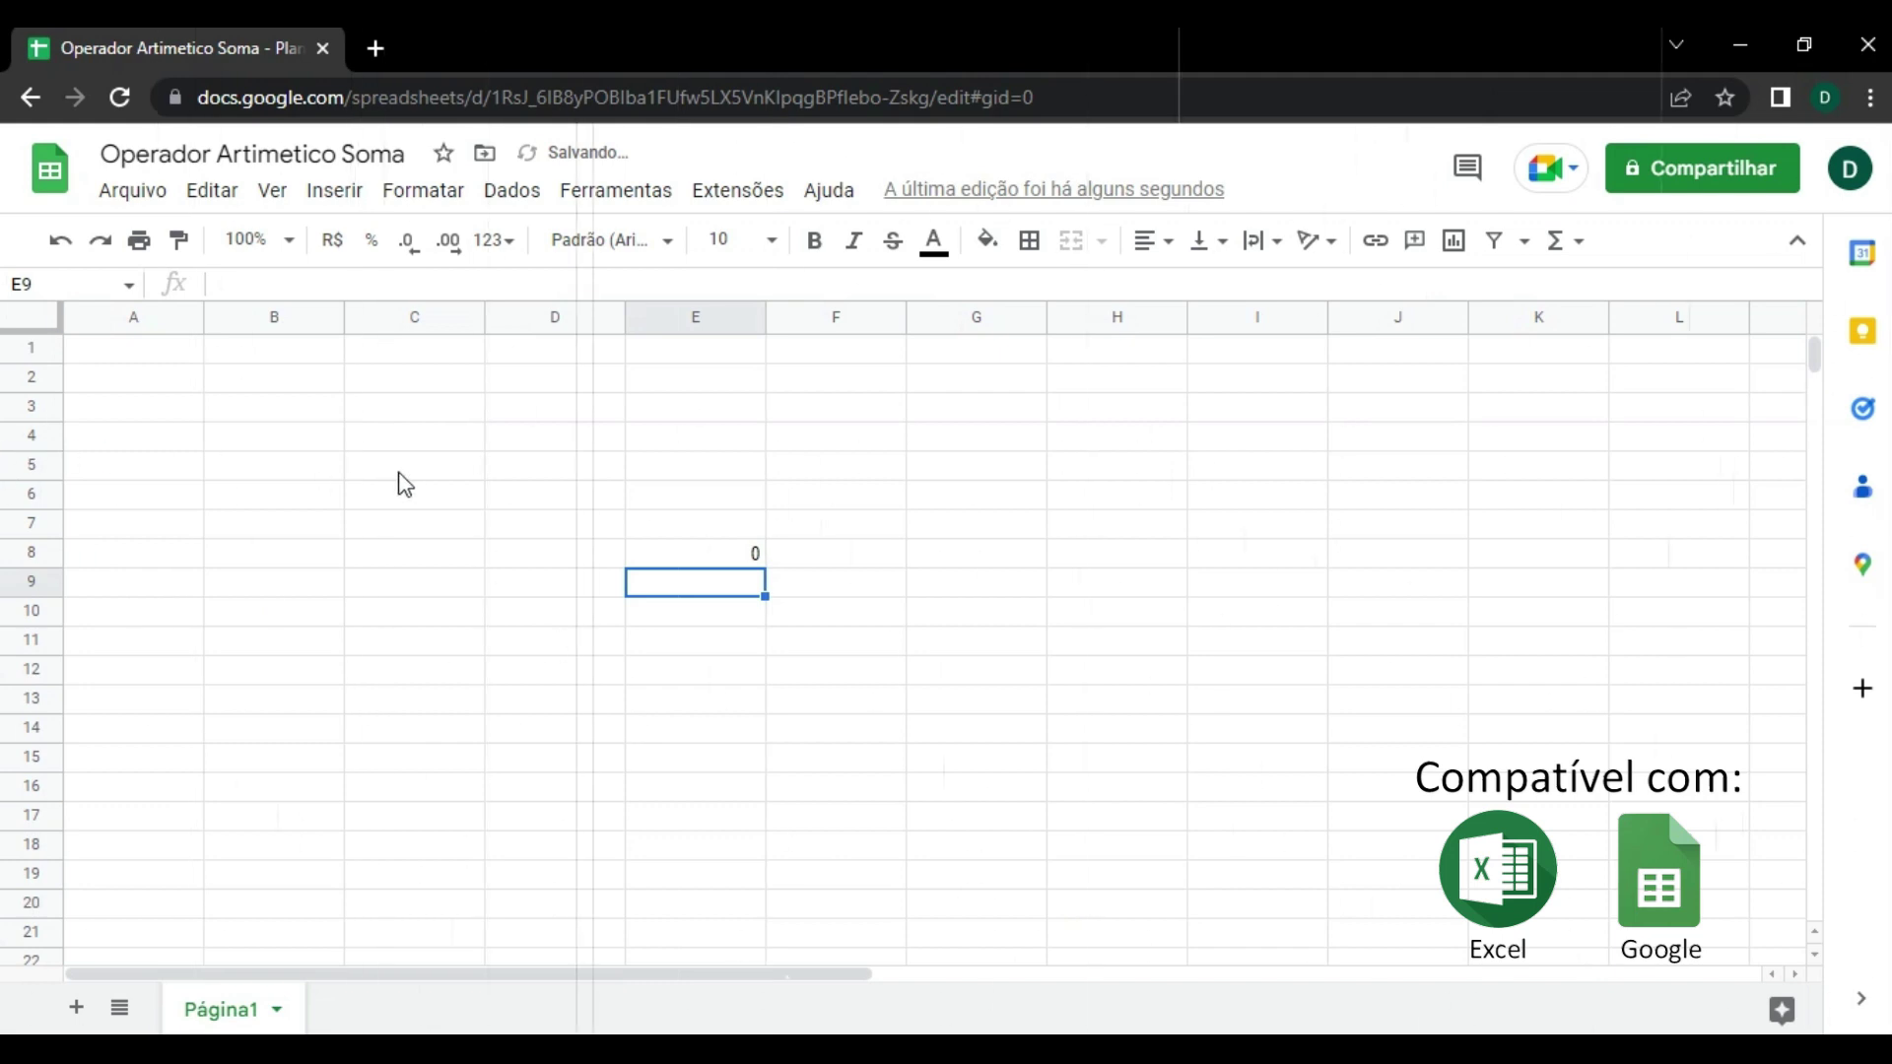
Enter the value 10 in each of the cells C4 and H20.
click(421, 445)
text(10)
key(Return)
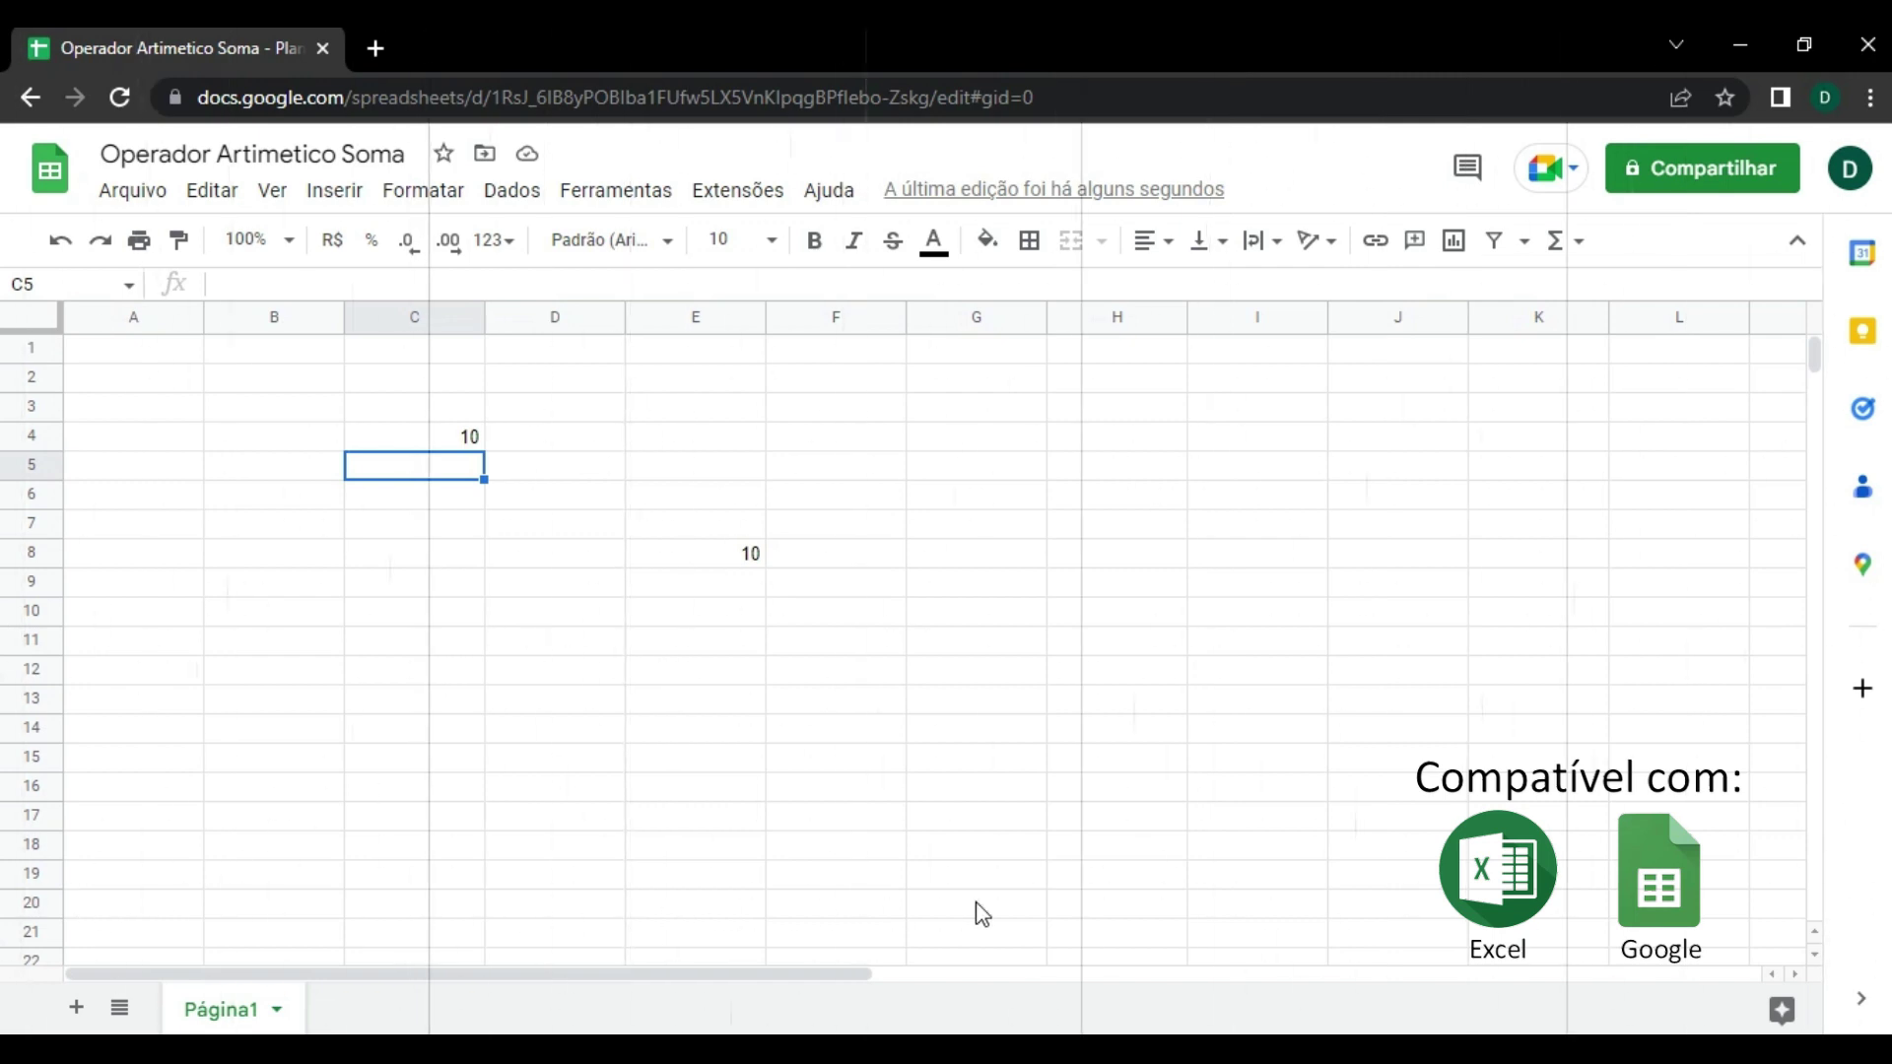
click(1106, 904)
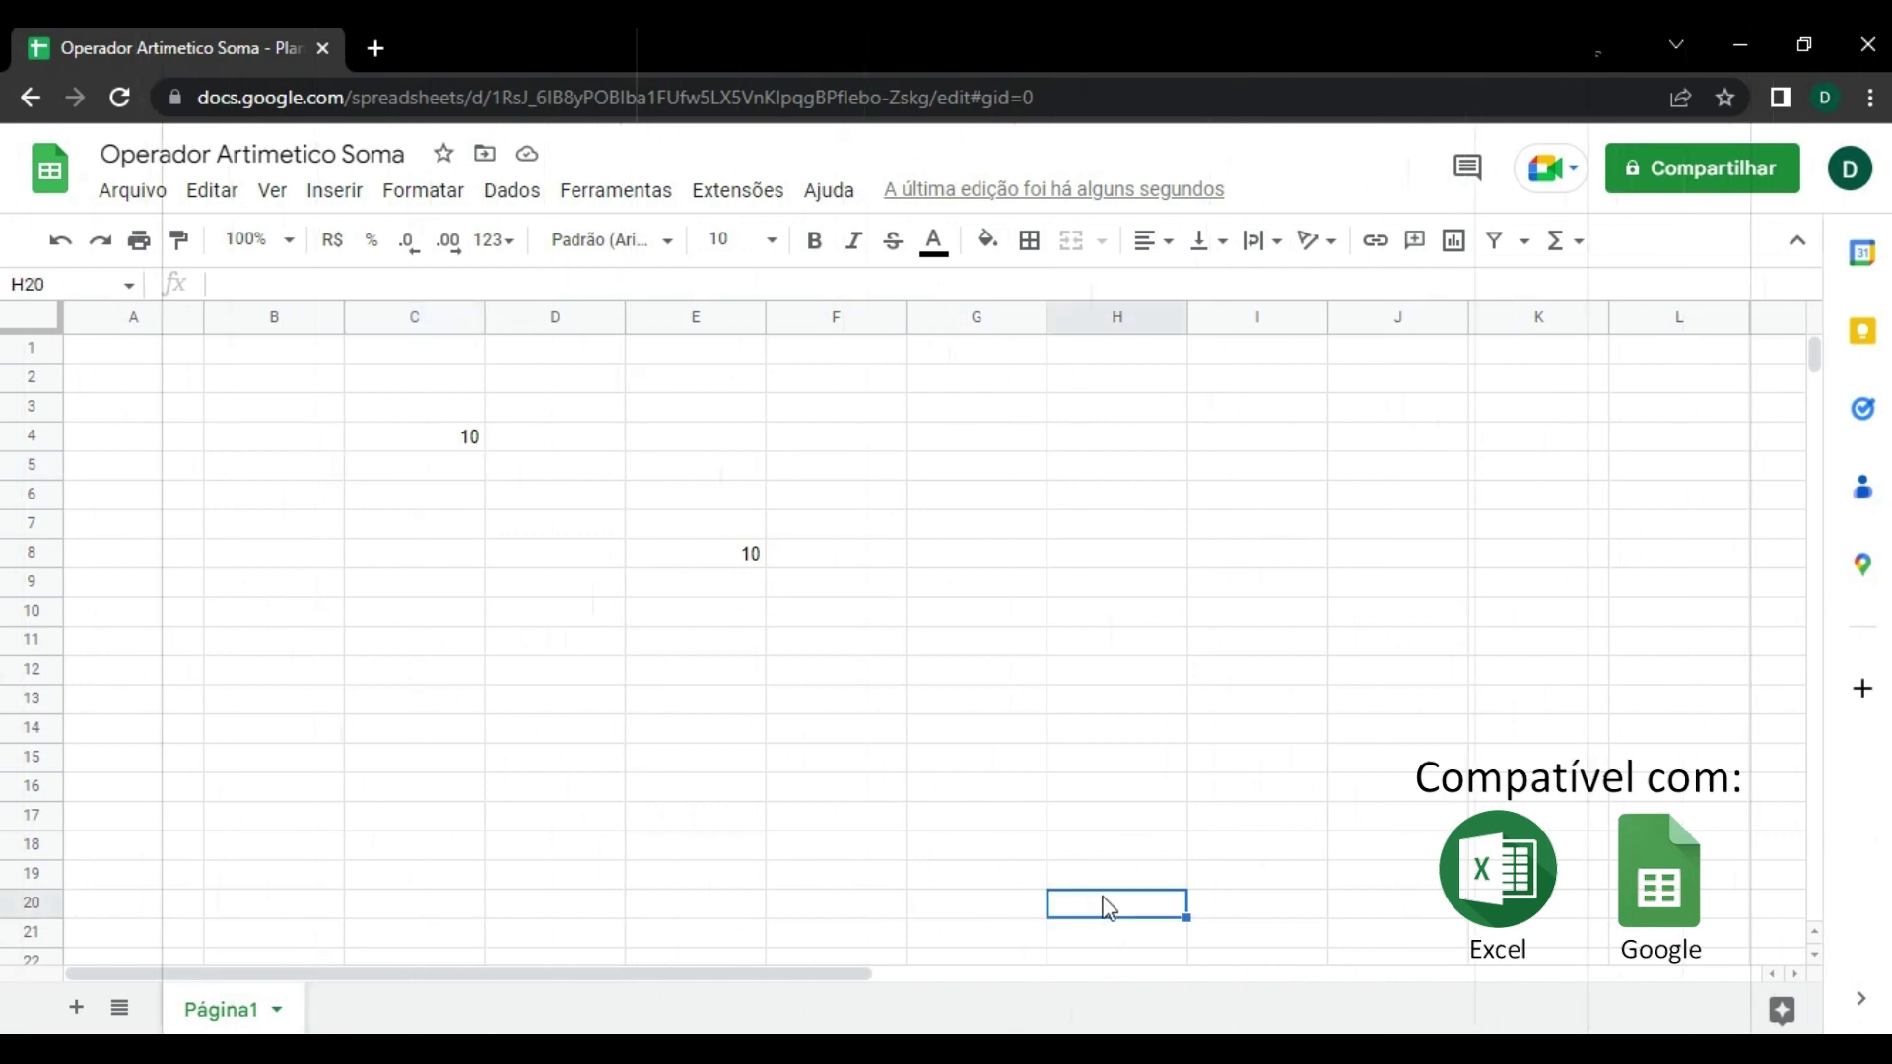
text(10)
key(Return)
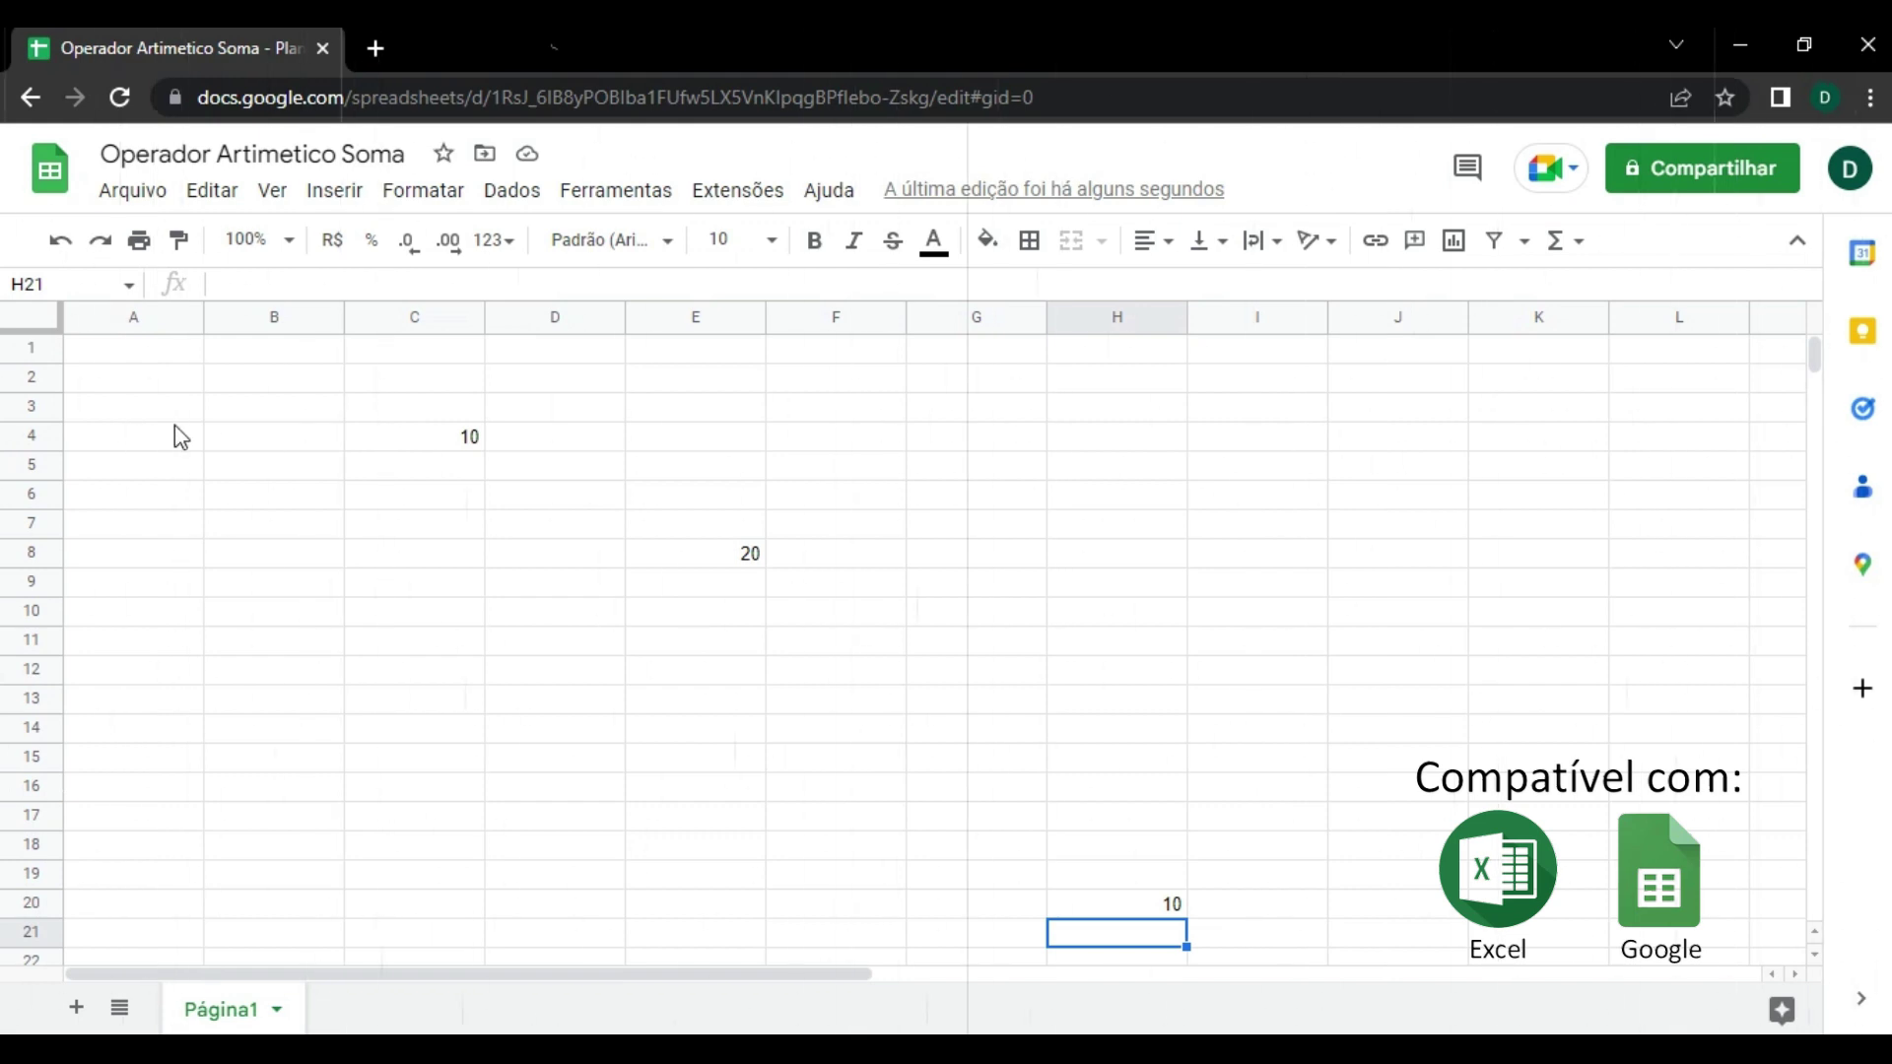
Fill cells A1 to A6 with the values 10, 30, 50, 20, 45 and 80.
click(162, 355)
text(10)
key(Return)
text(30)
key(Return)
text(50)
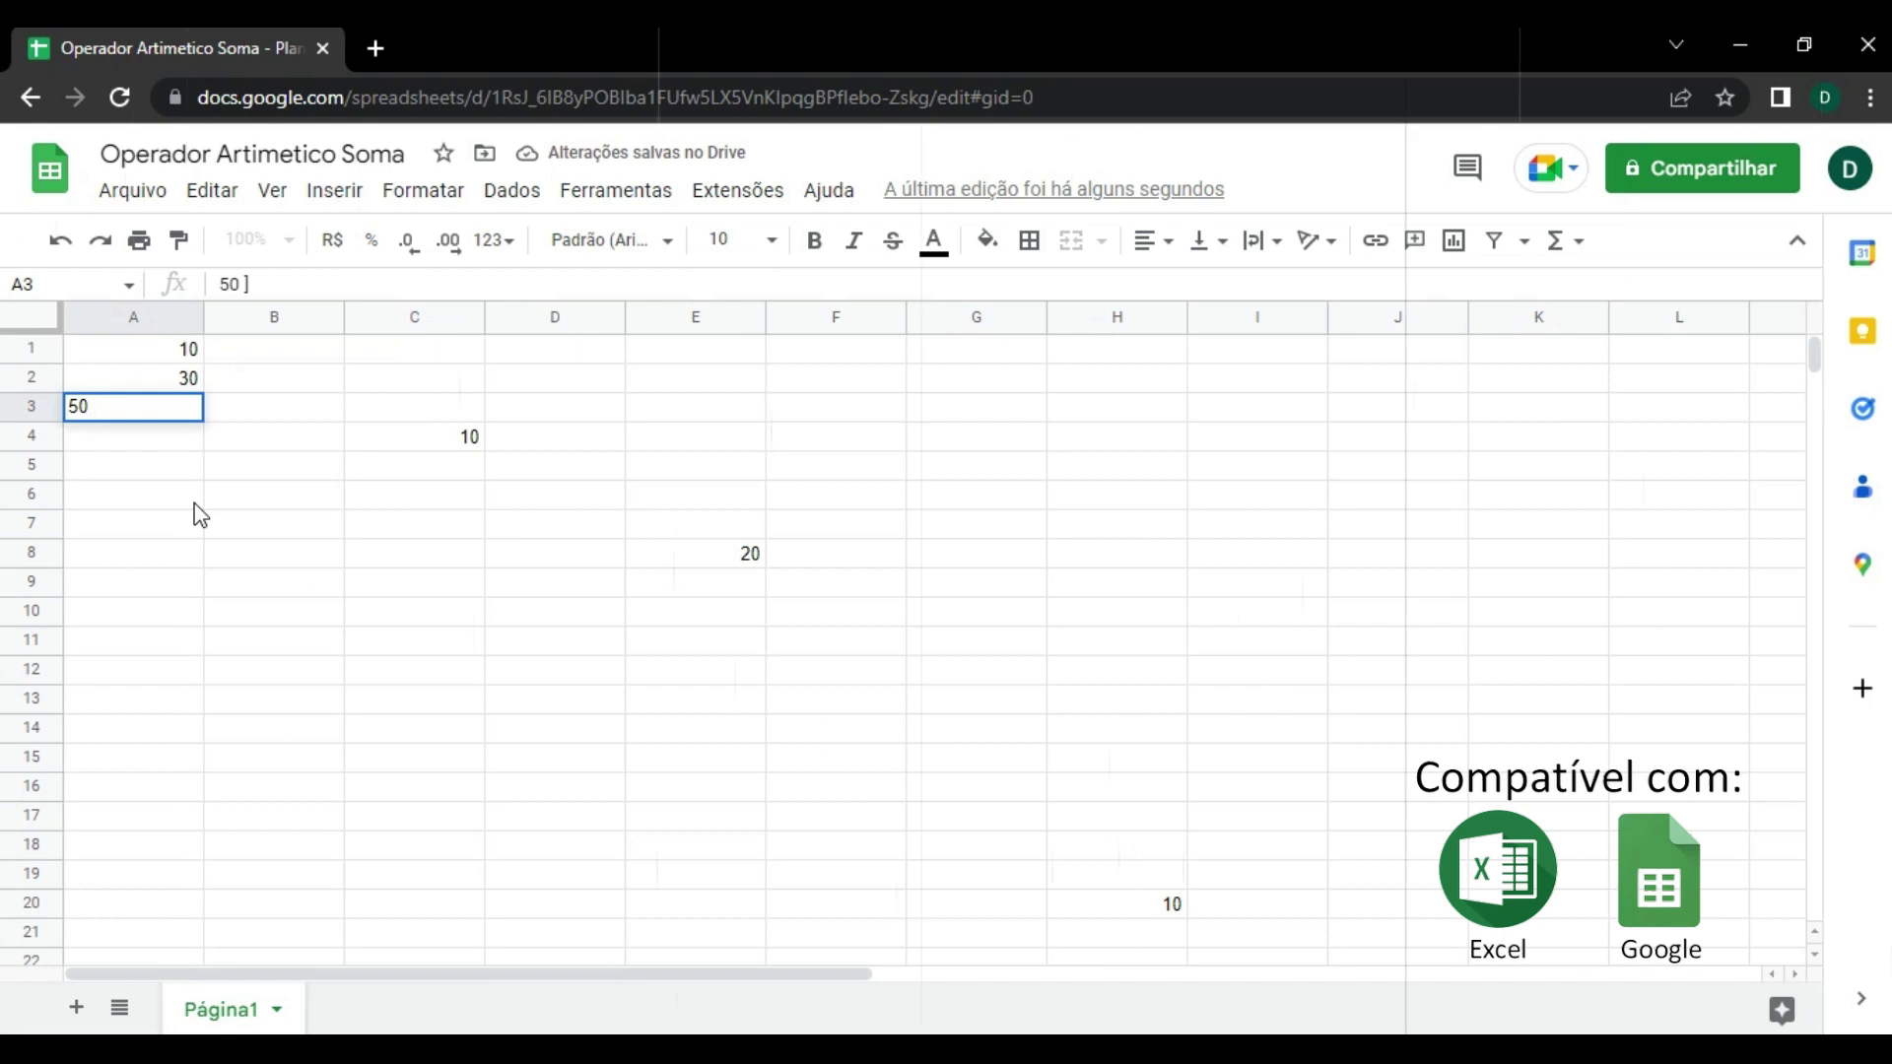
key(Return)
text(20)
key(Return)
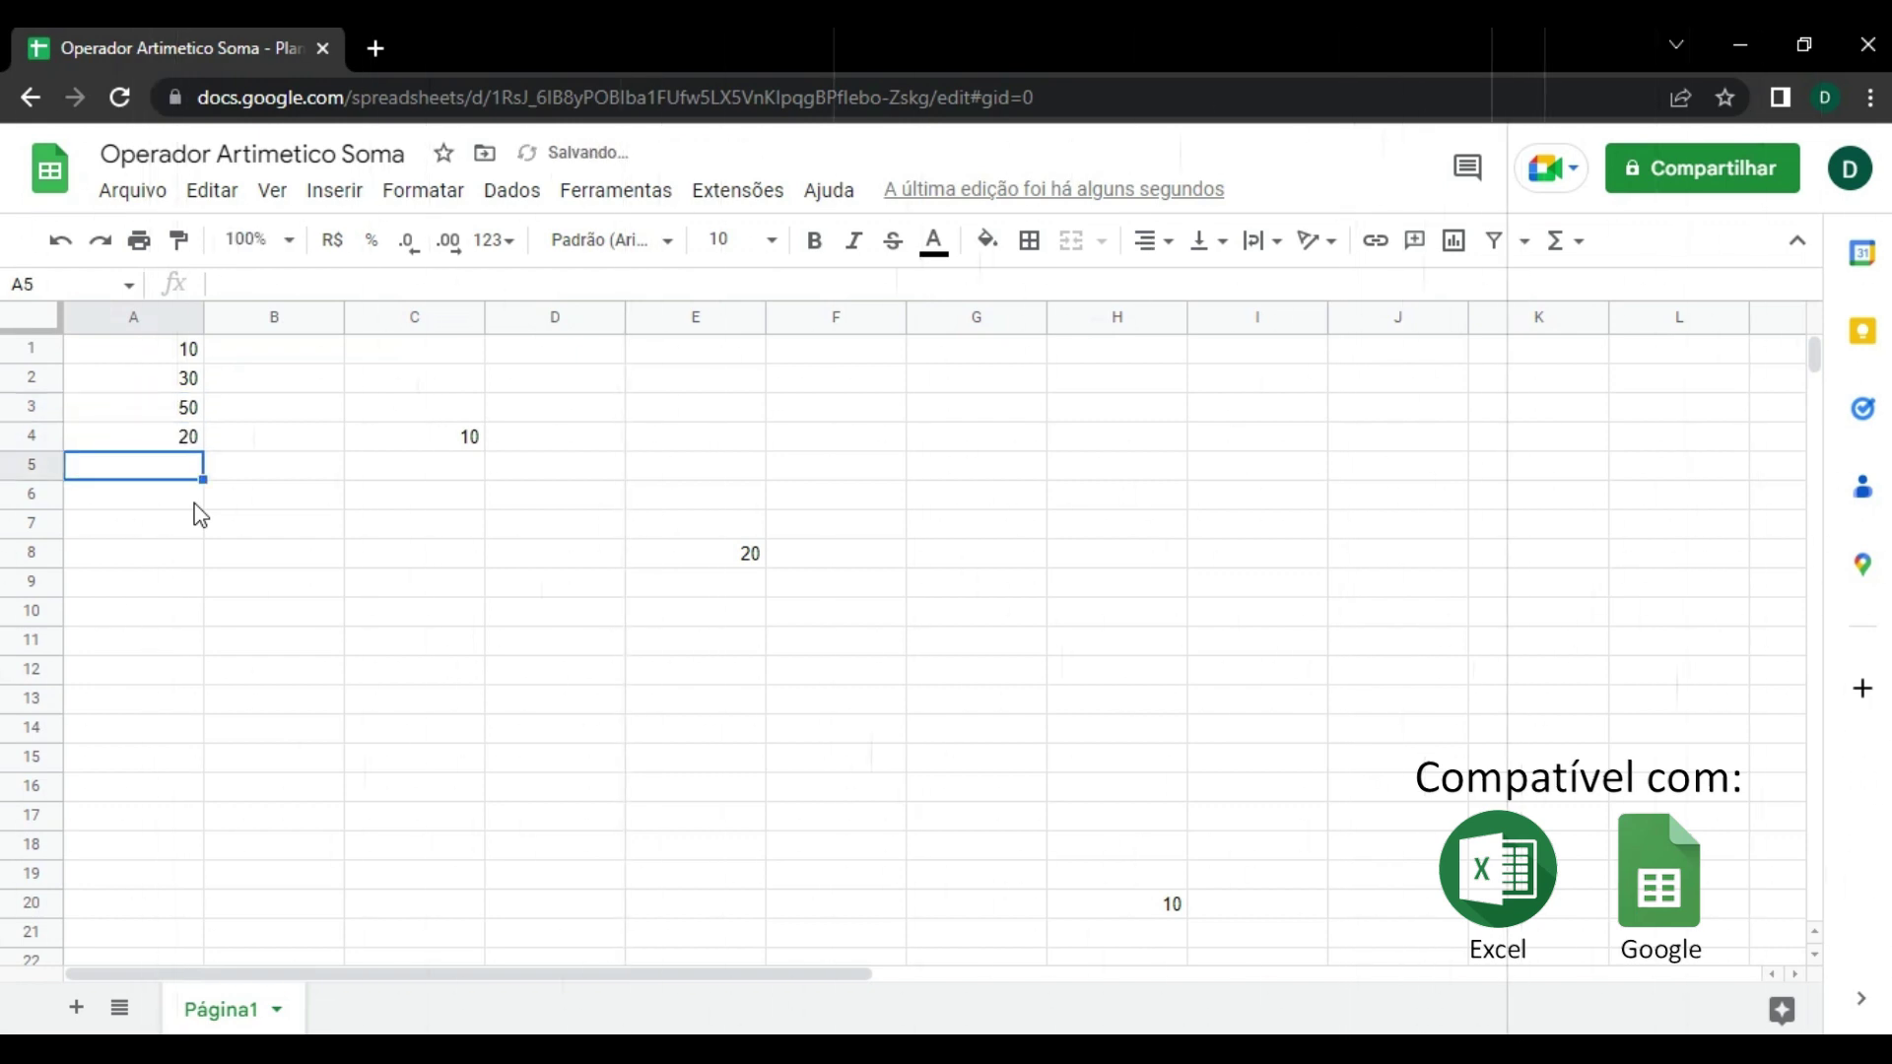
text(45)
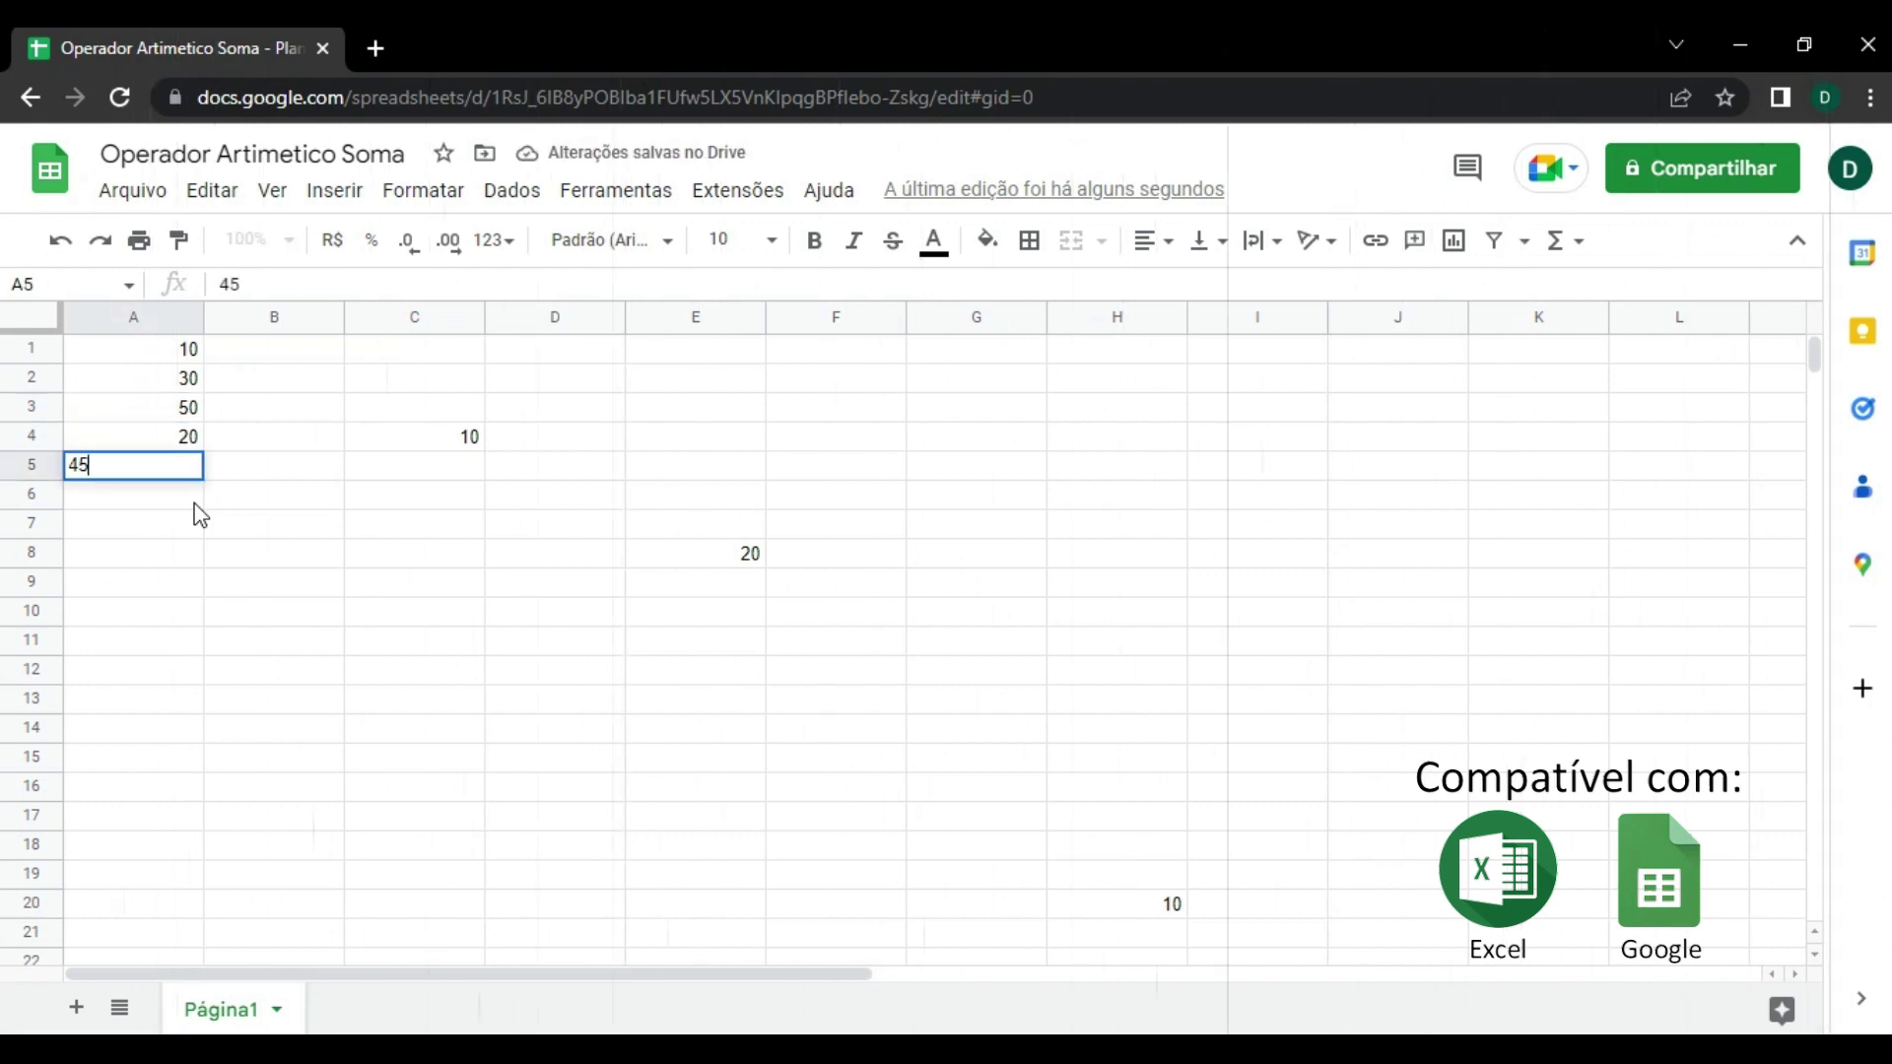
key(Return)
text(80)
key(Return)
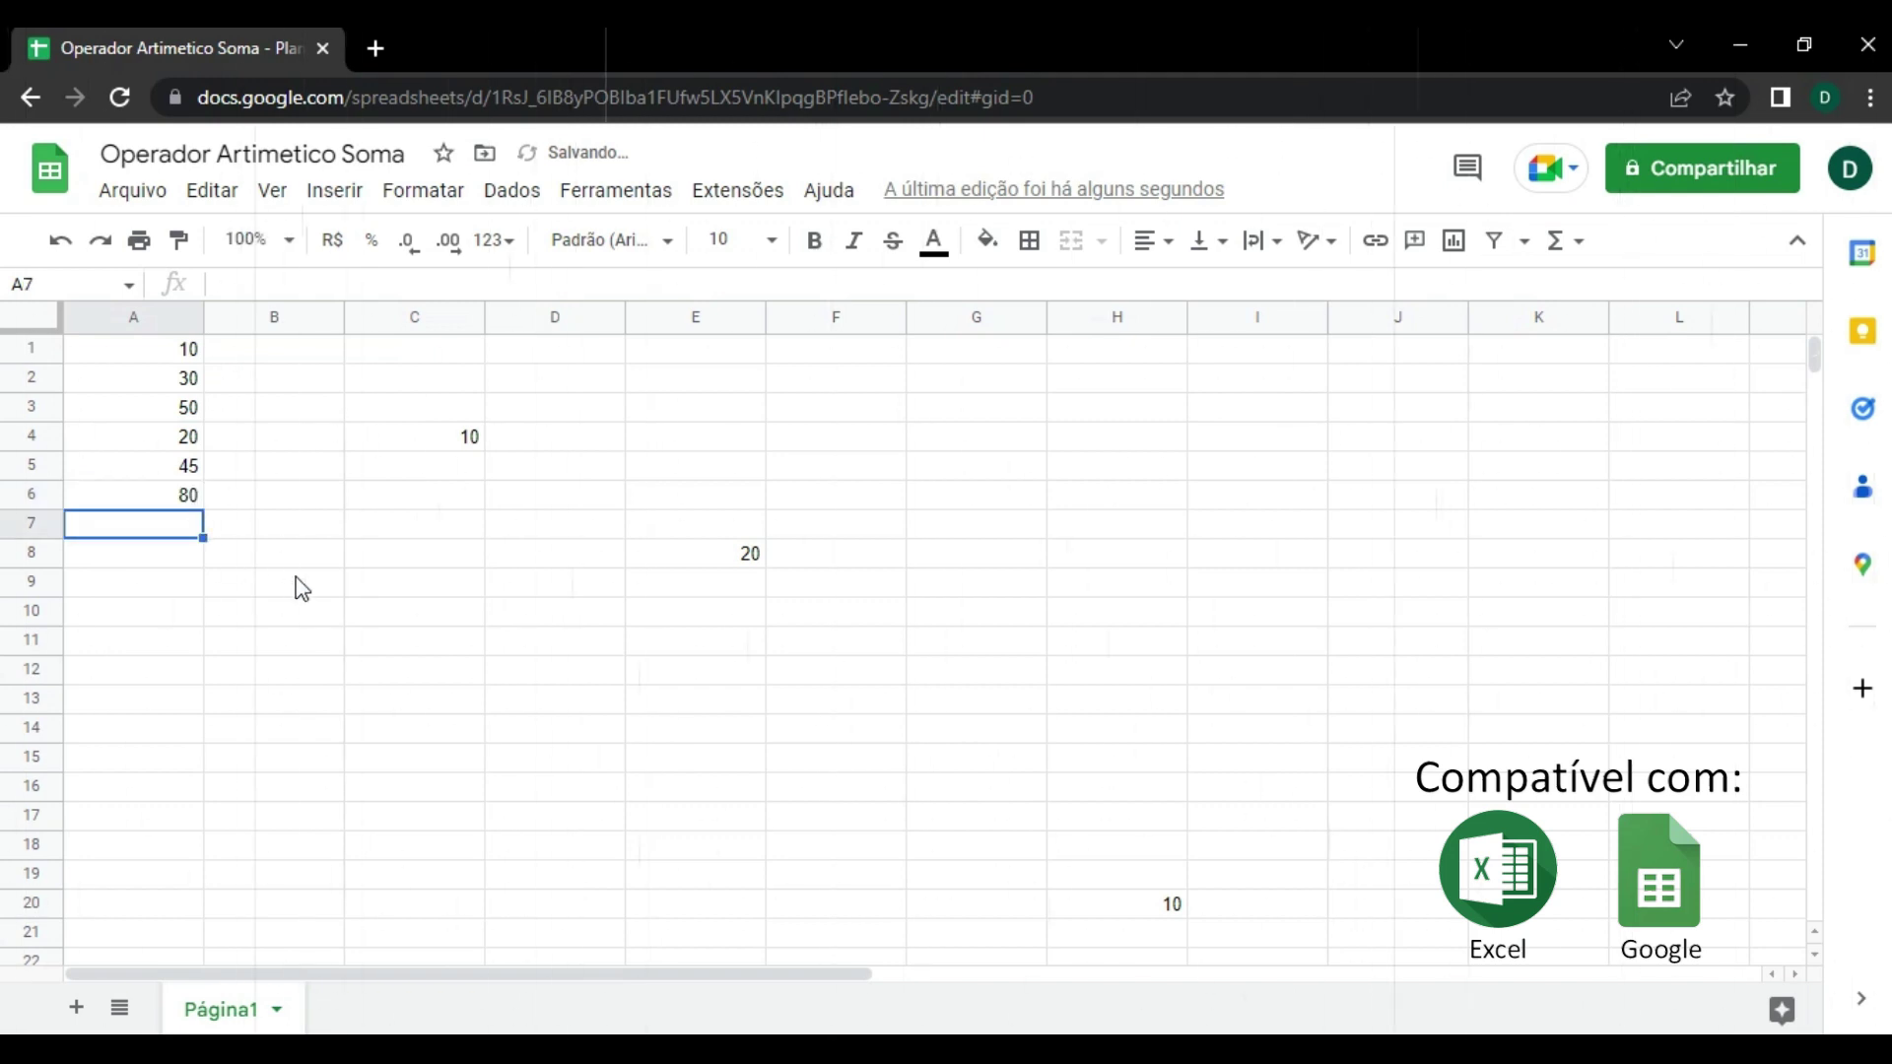
Total the column in cell A7 by accepting the suggested sum formula for A1:A6.
text(=)
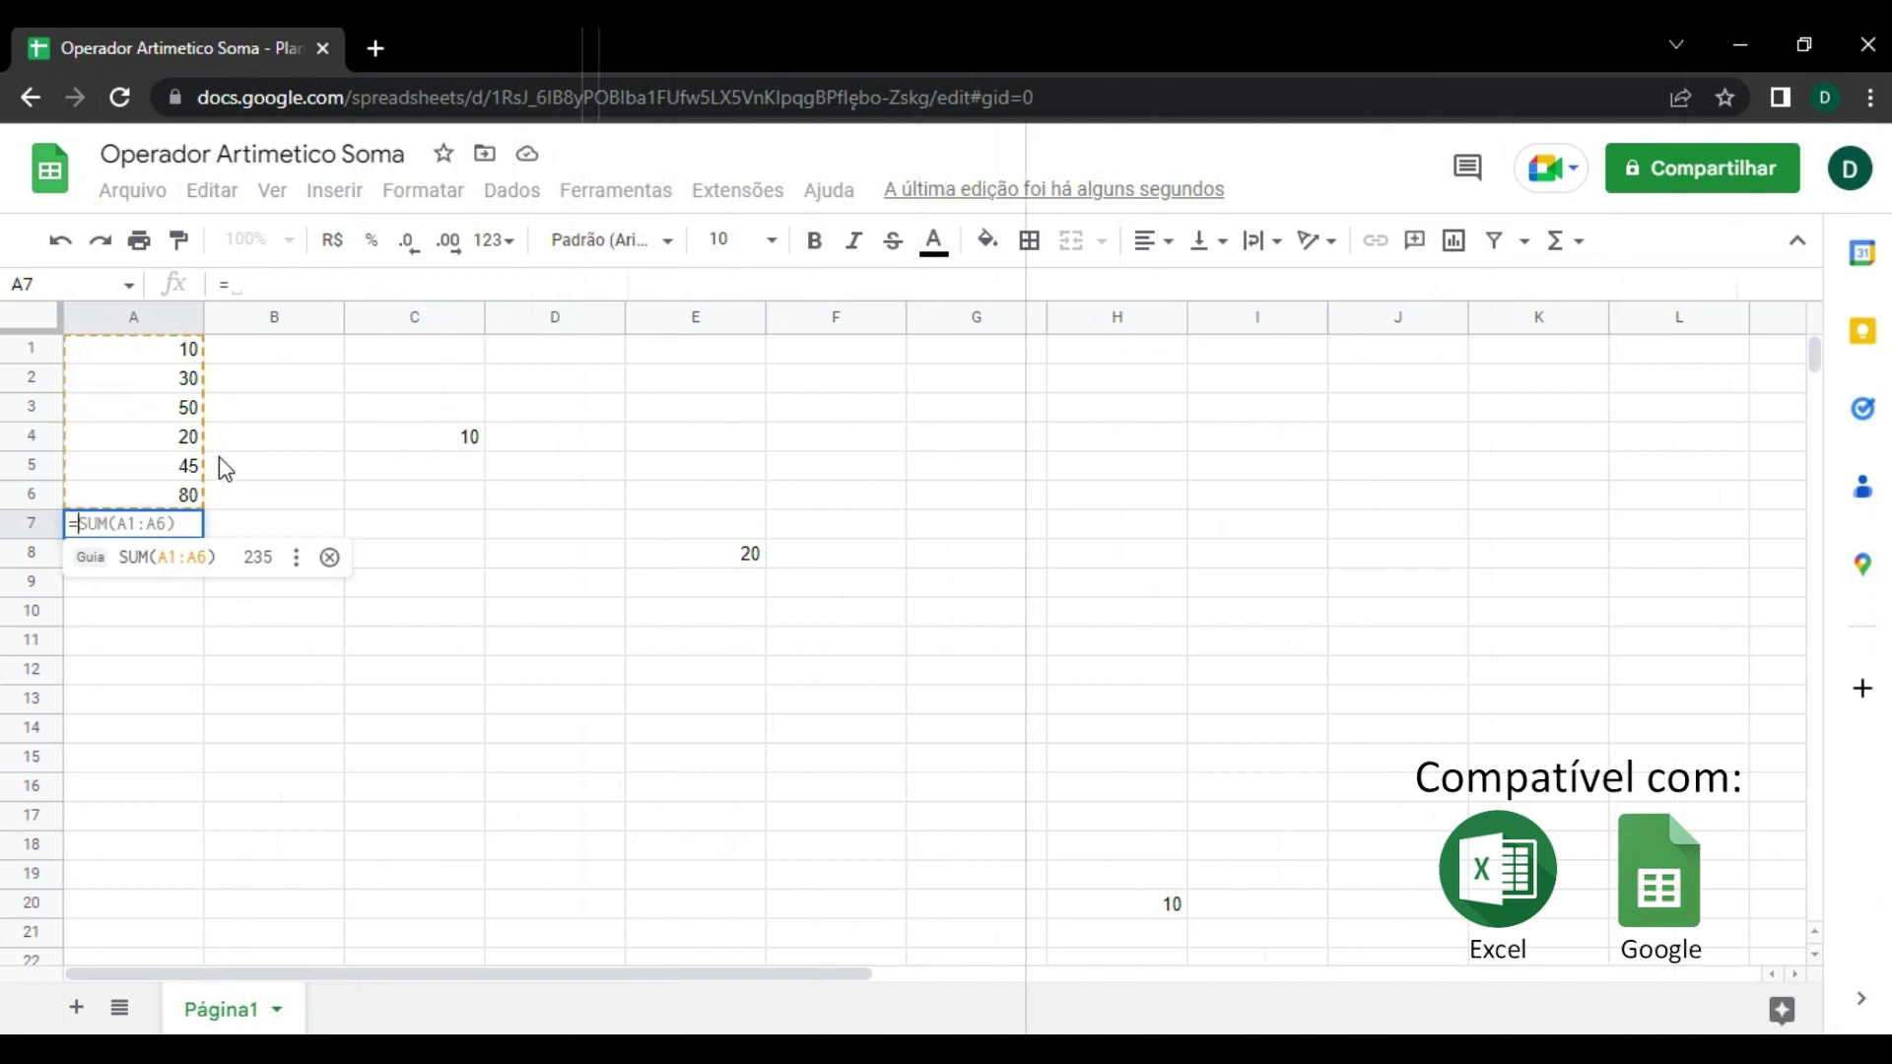
click(258, 559)
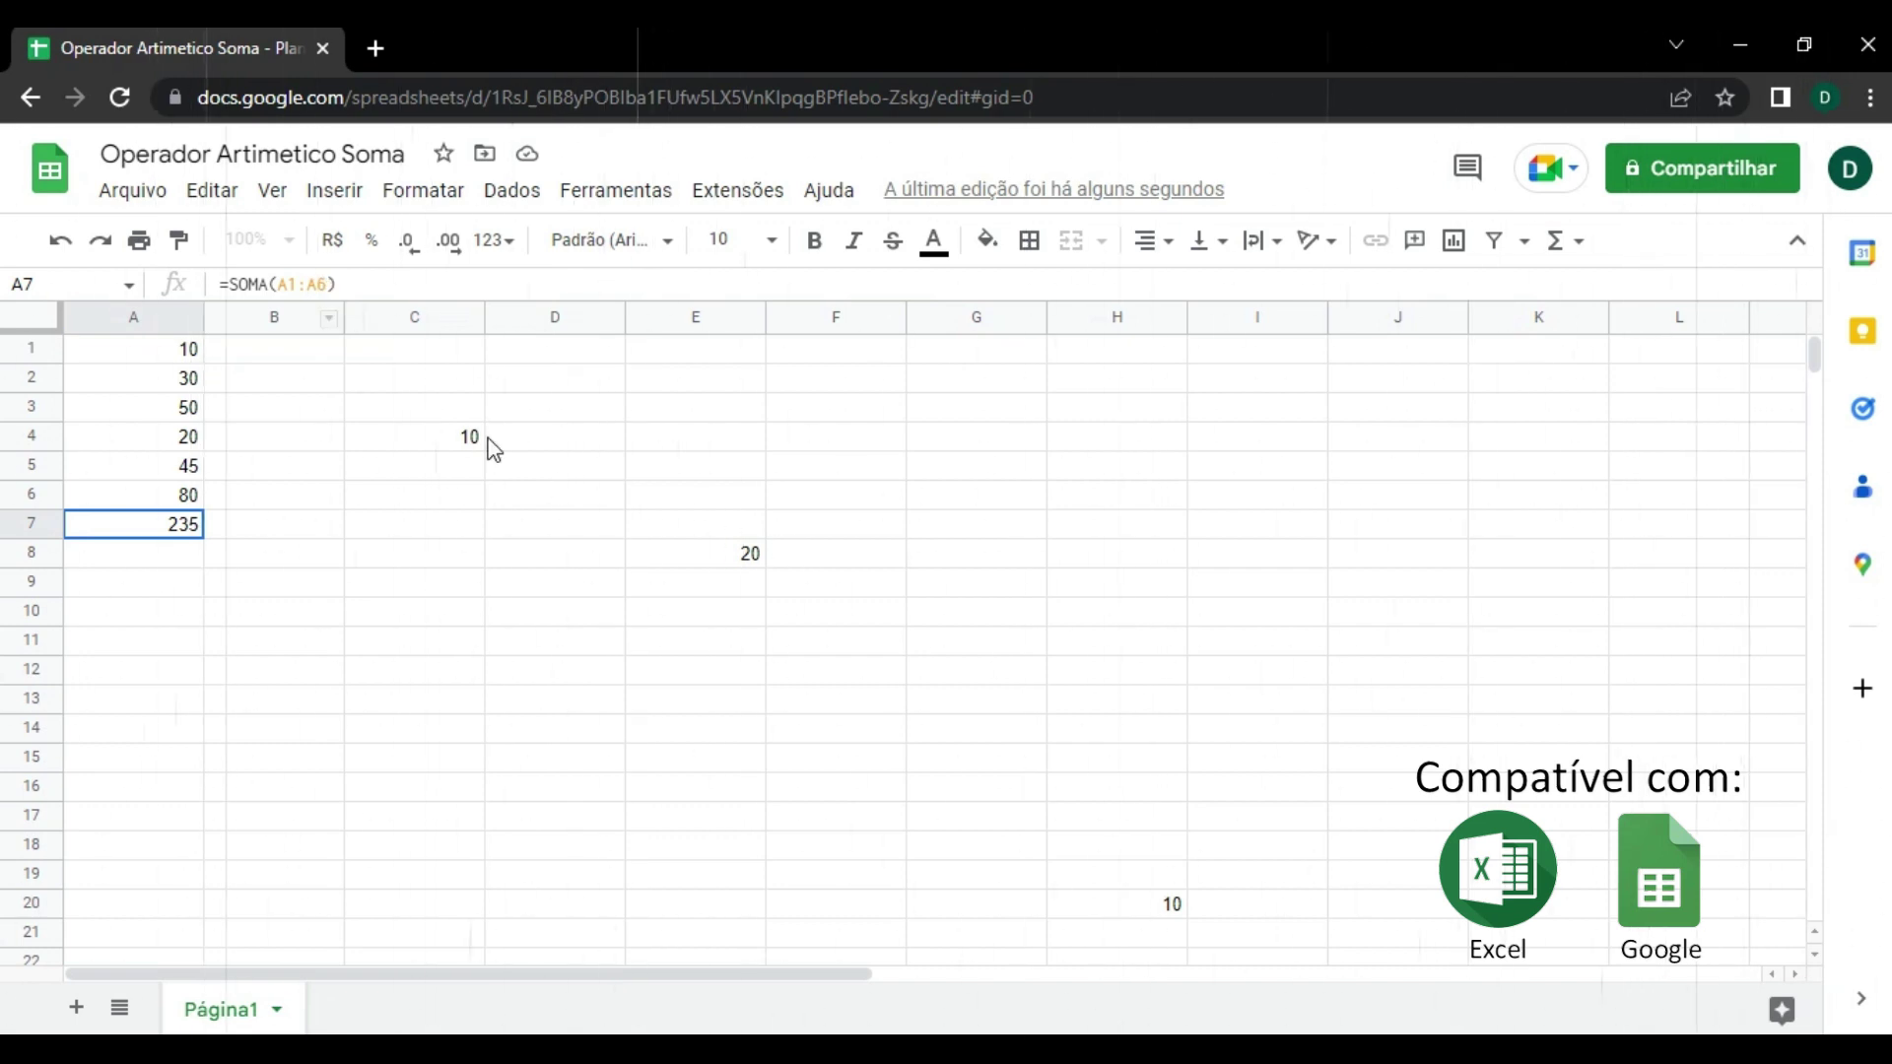
Compare the SOMA formula in cell E8 with the one in A7, and highlight the range A1:A6.
click(702, 554)
text(=SOMA(C4;H20))
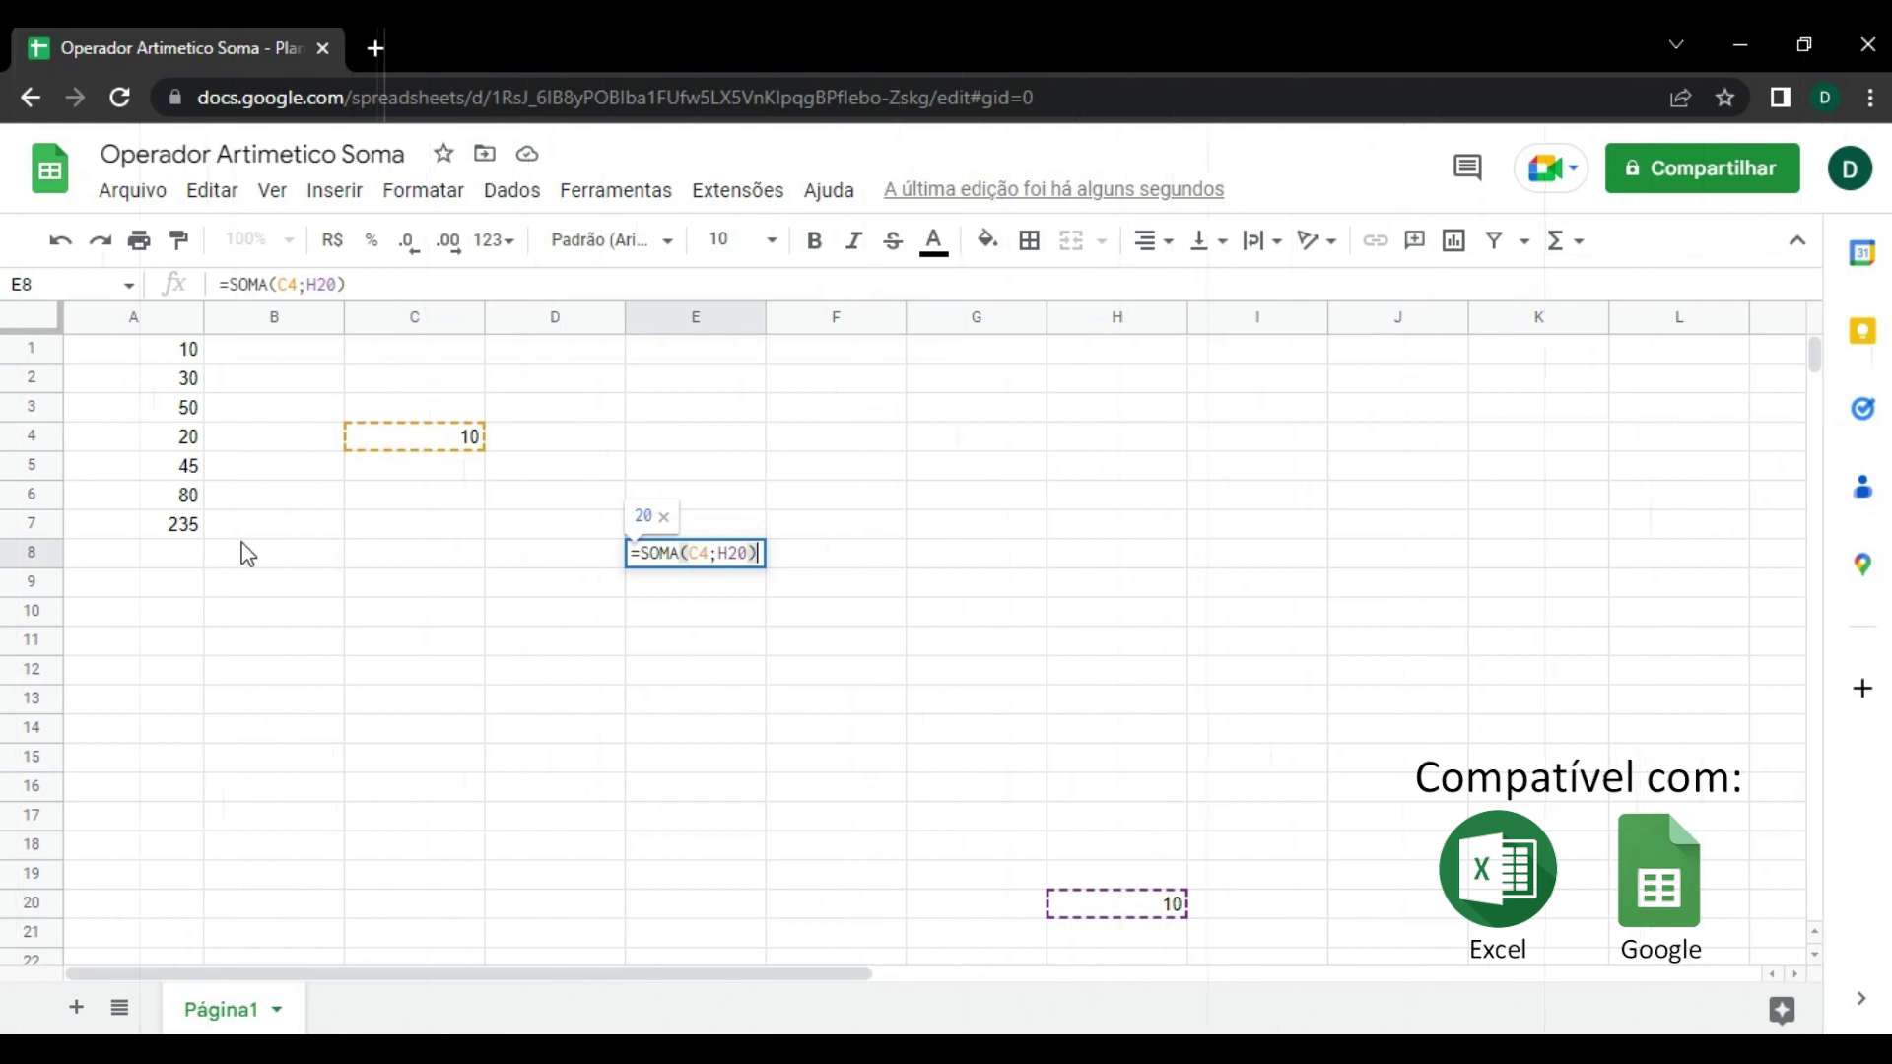
click(196, 533)
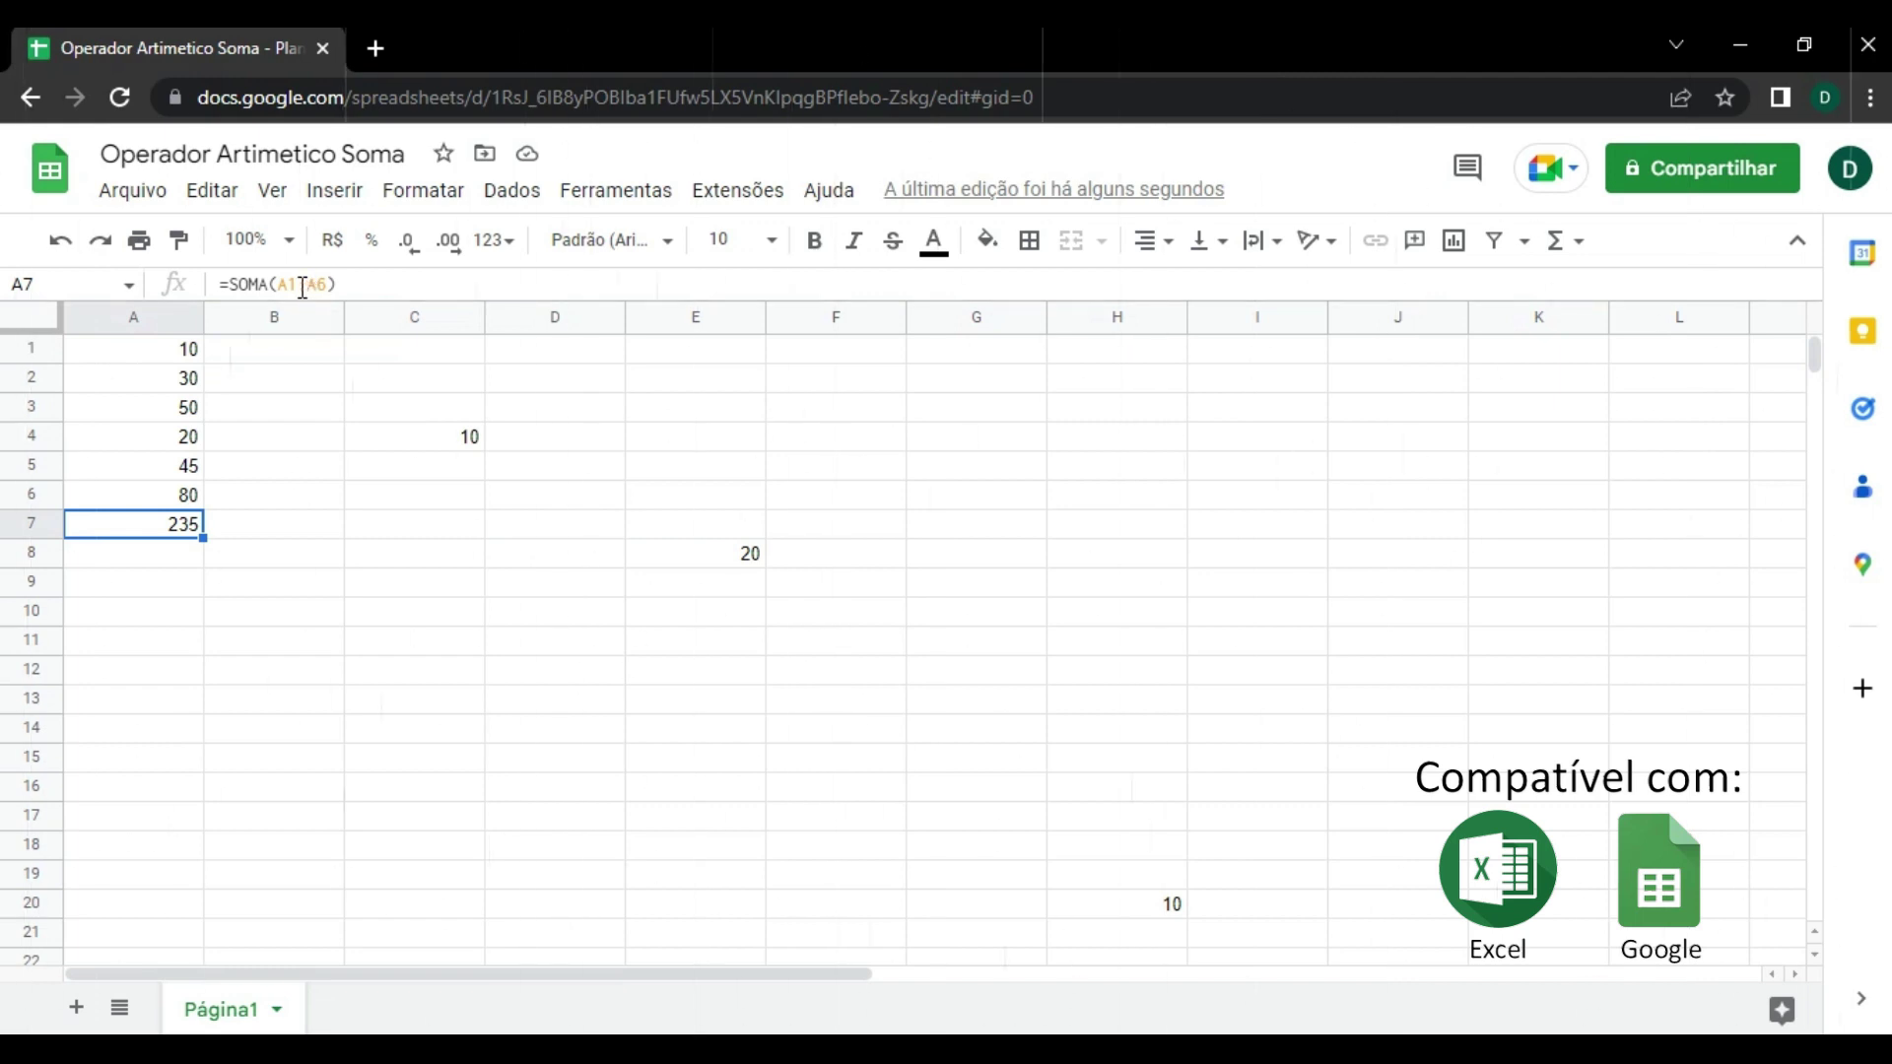
drag(182, 349, 194, 501)
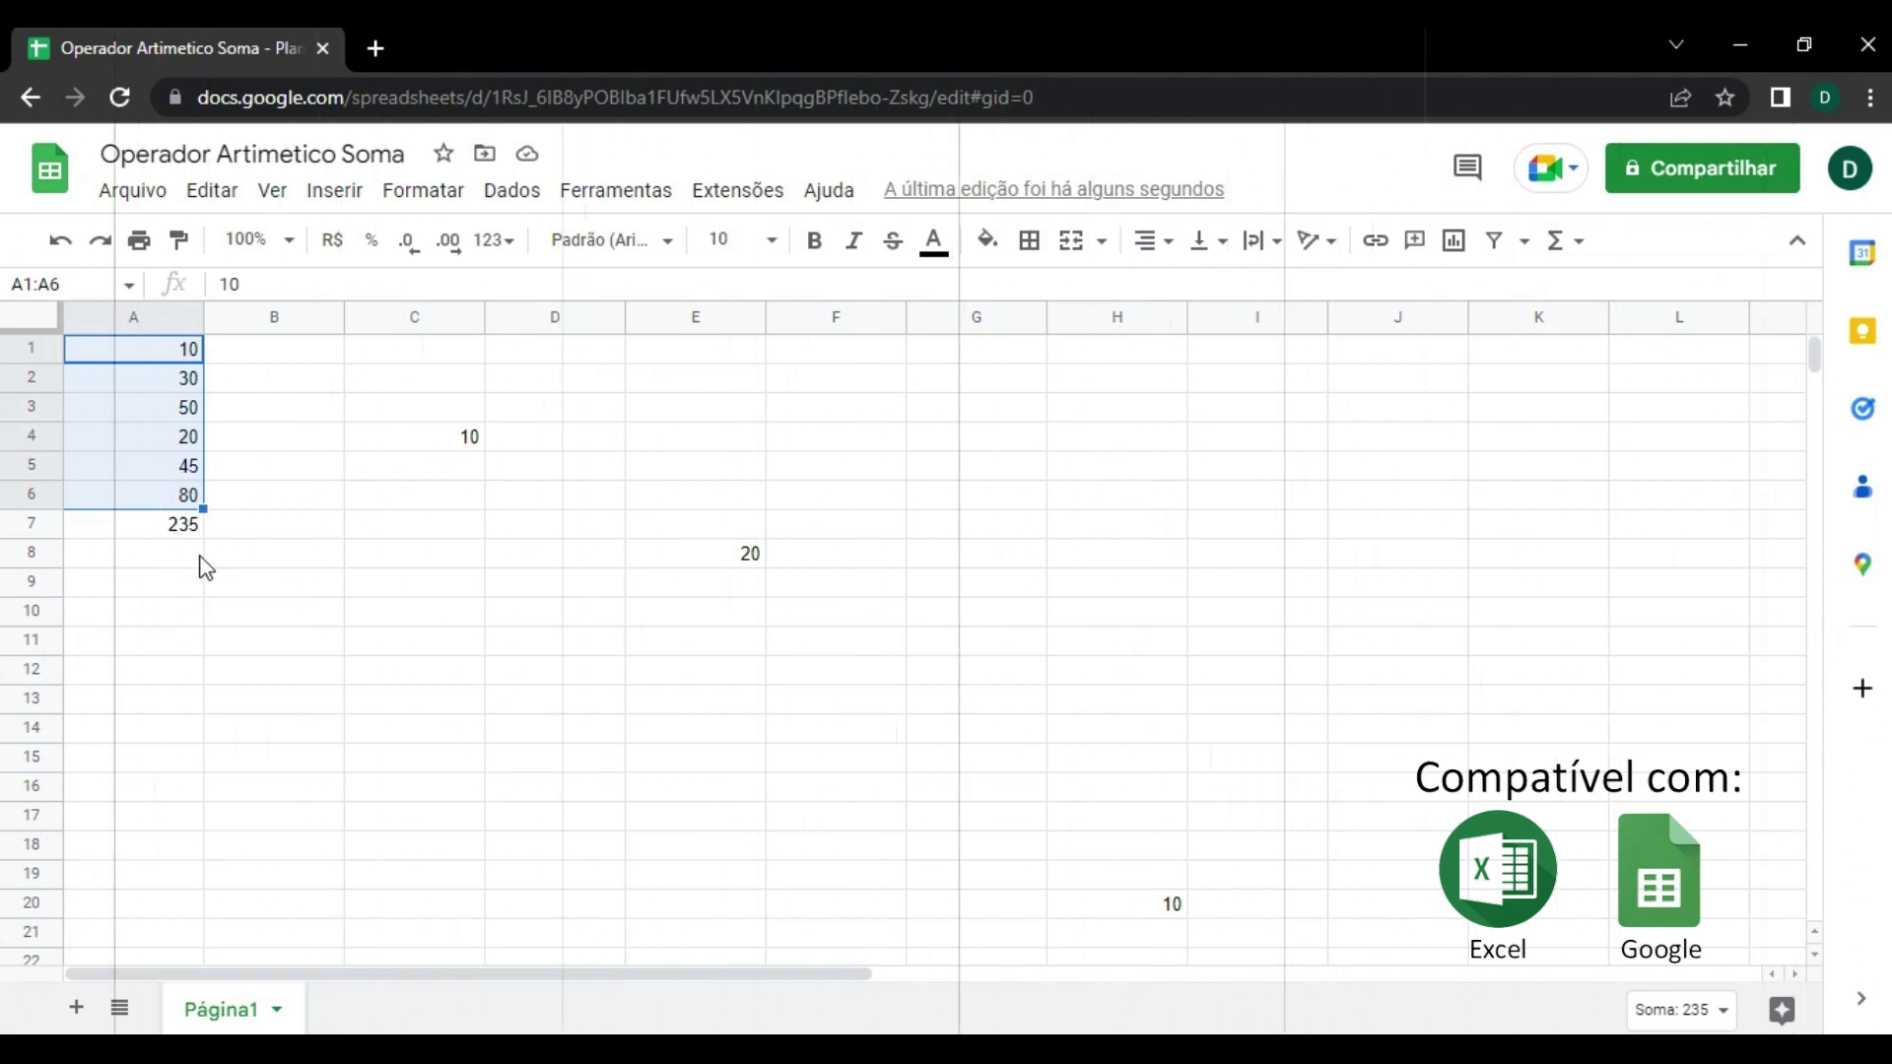
Clear cell A7 and re-enter its total as =soma(A1:A6), selecting the range A1:A6 on the sheet.
click(148, 526)
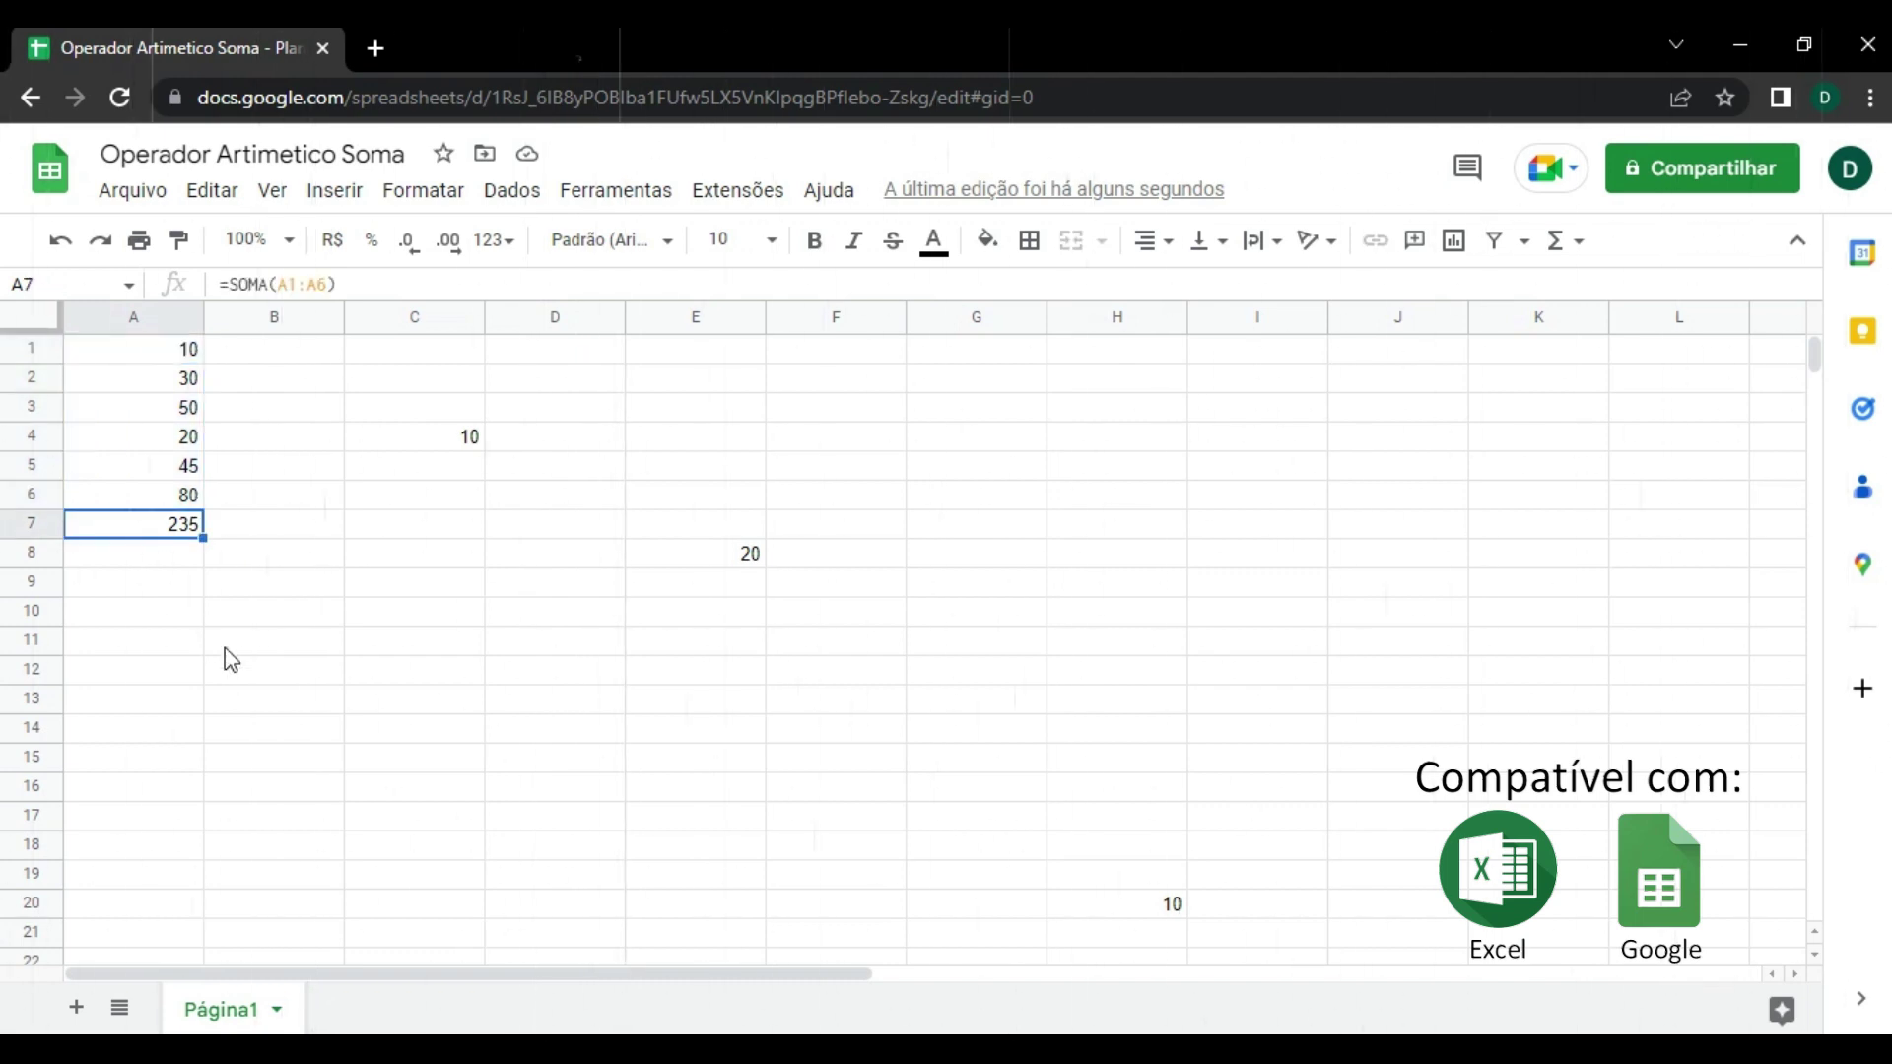
key(Delete)
text(=som)
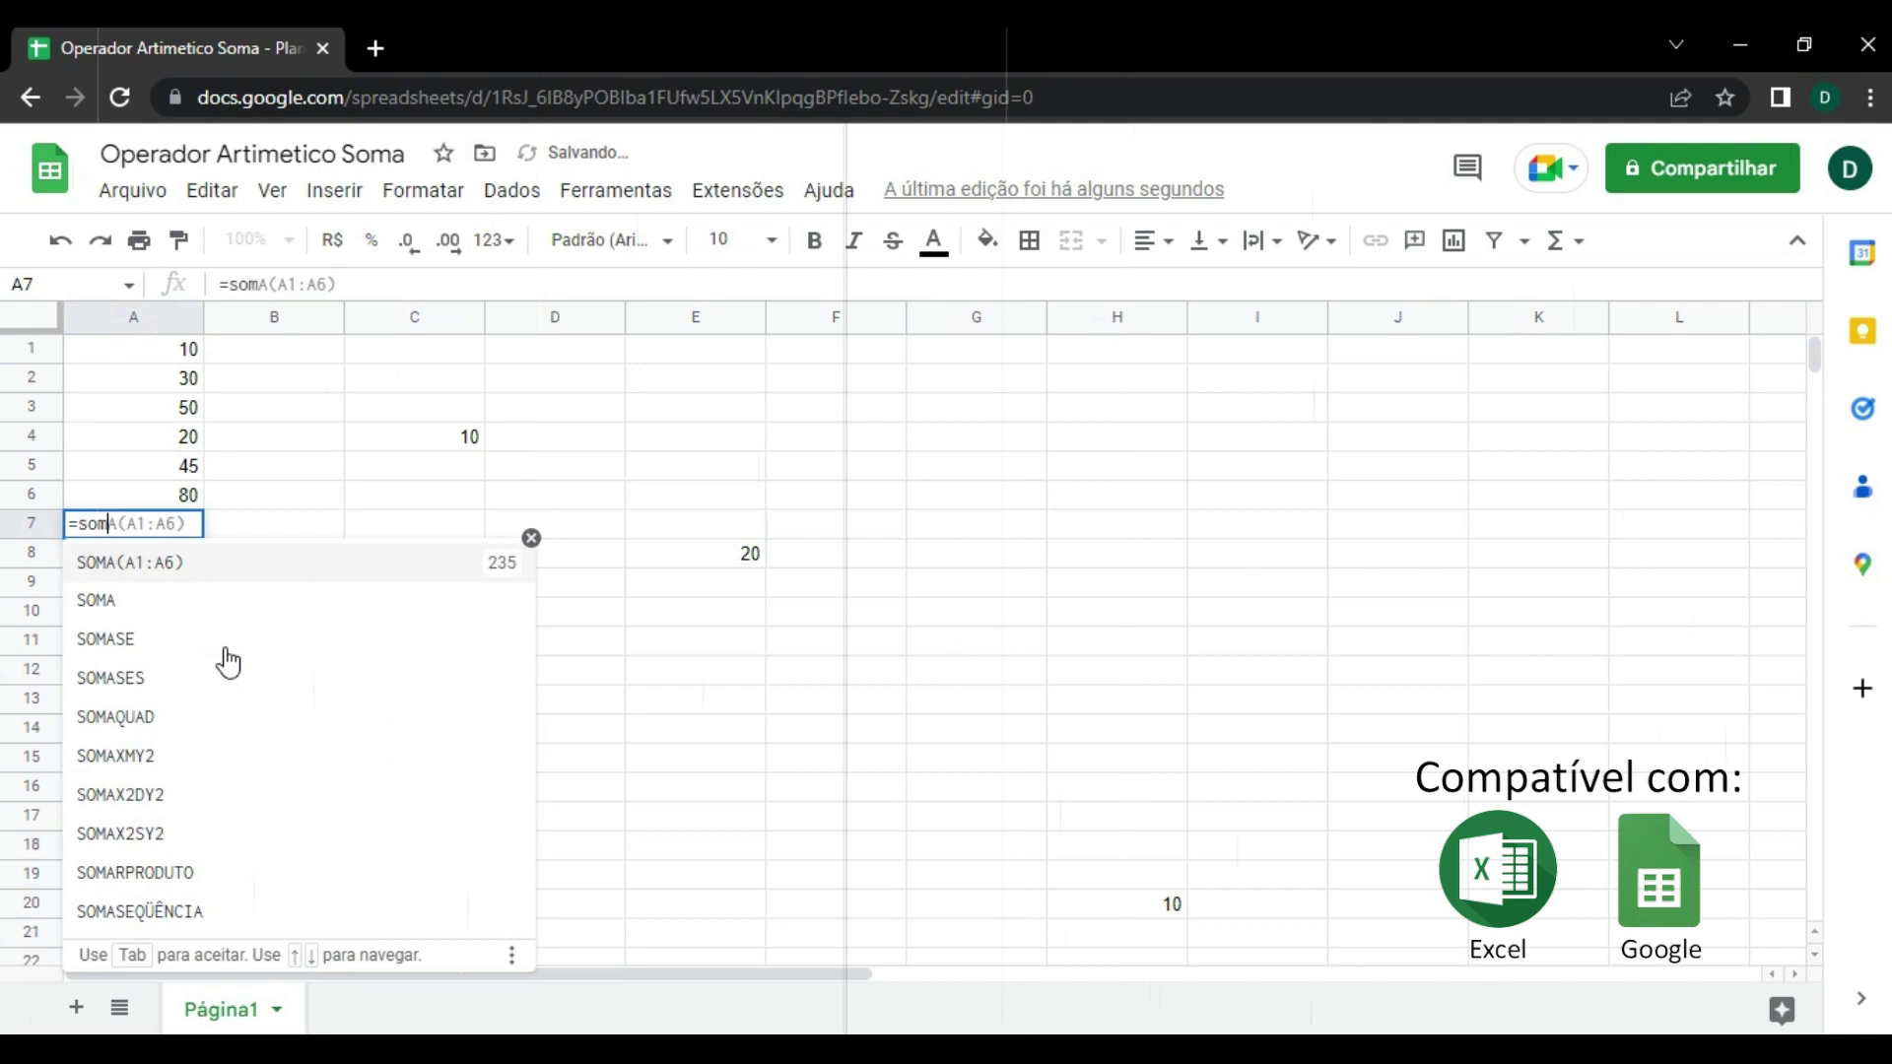
text(a()
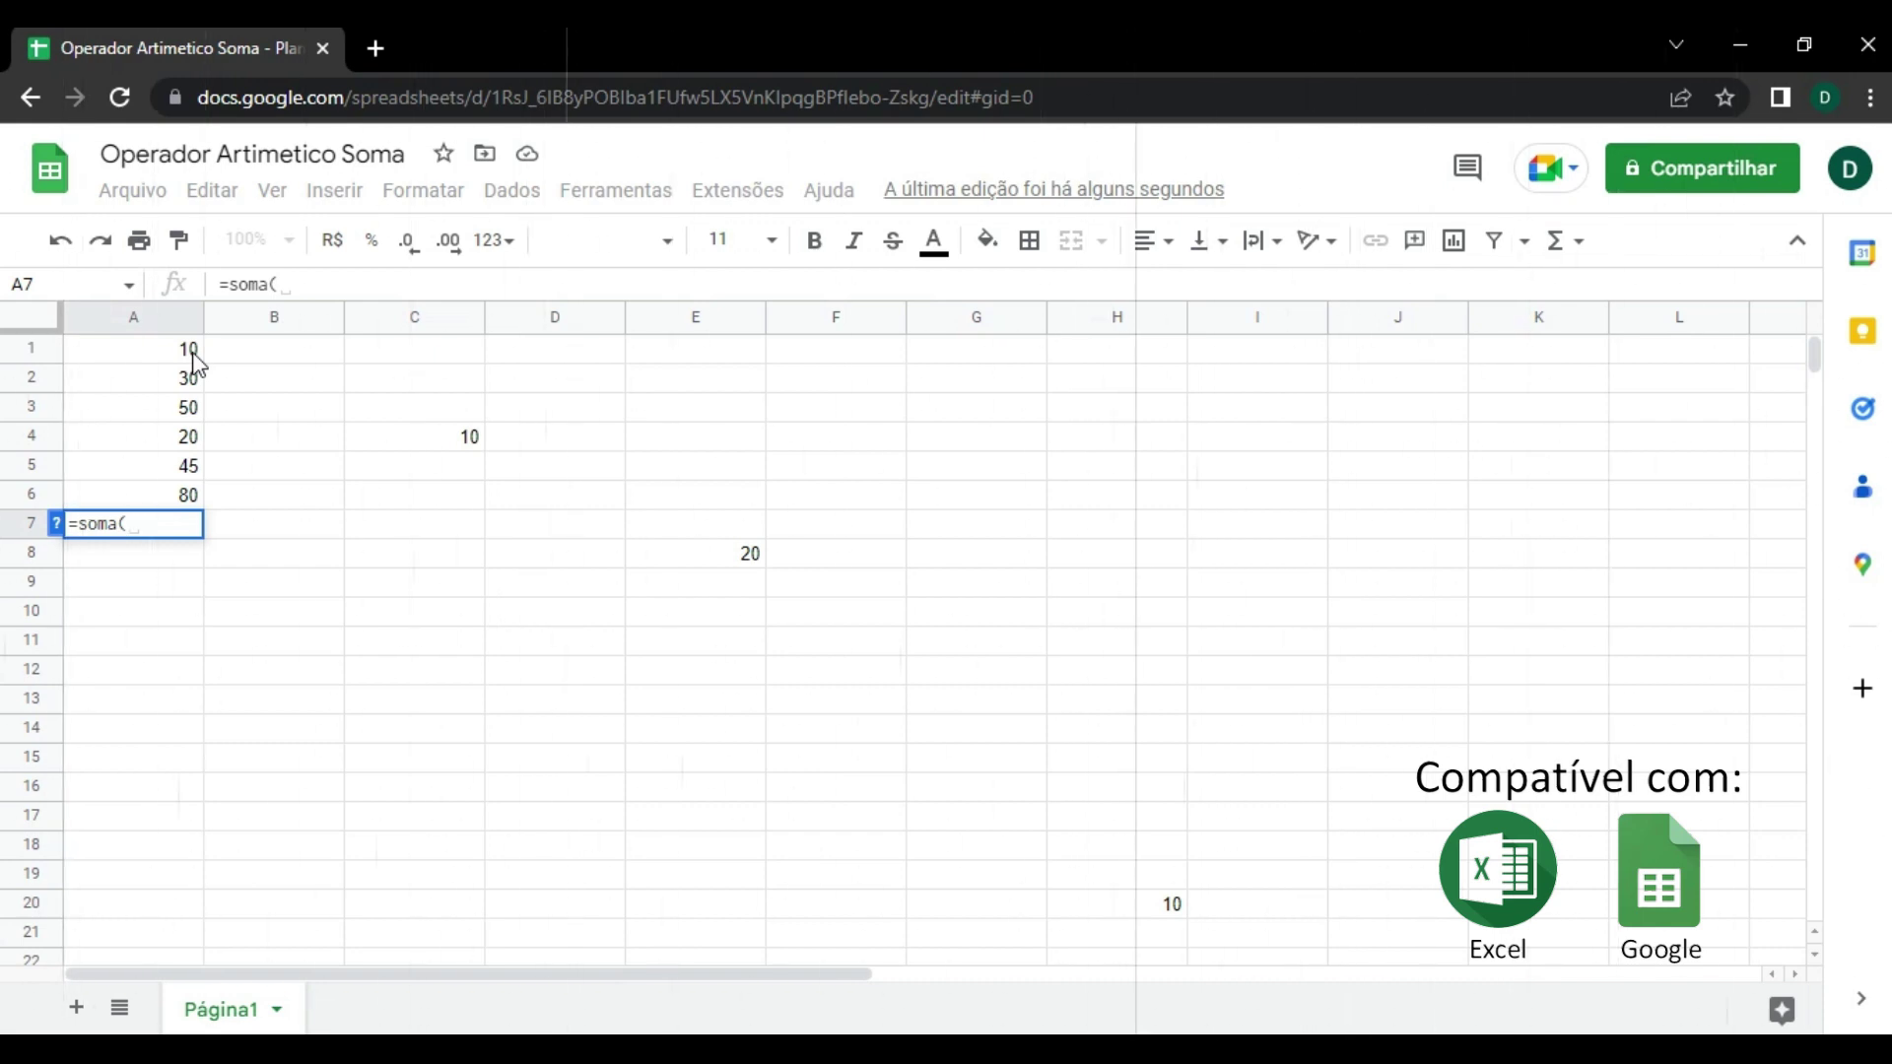
drag(194, 355, 193, 499)
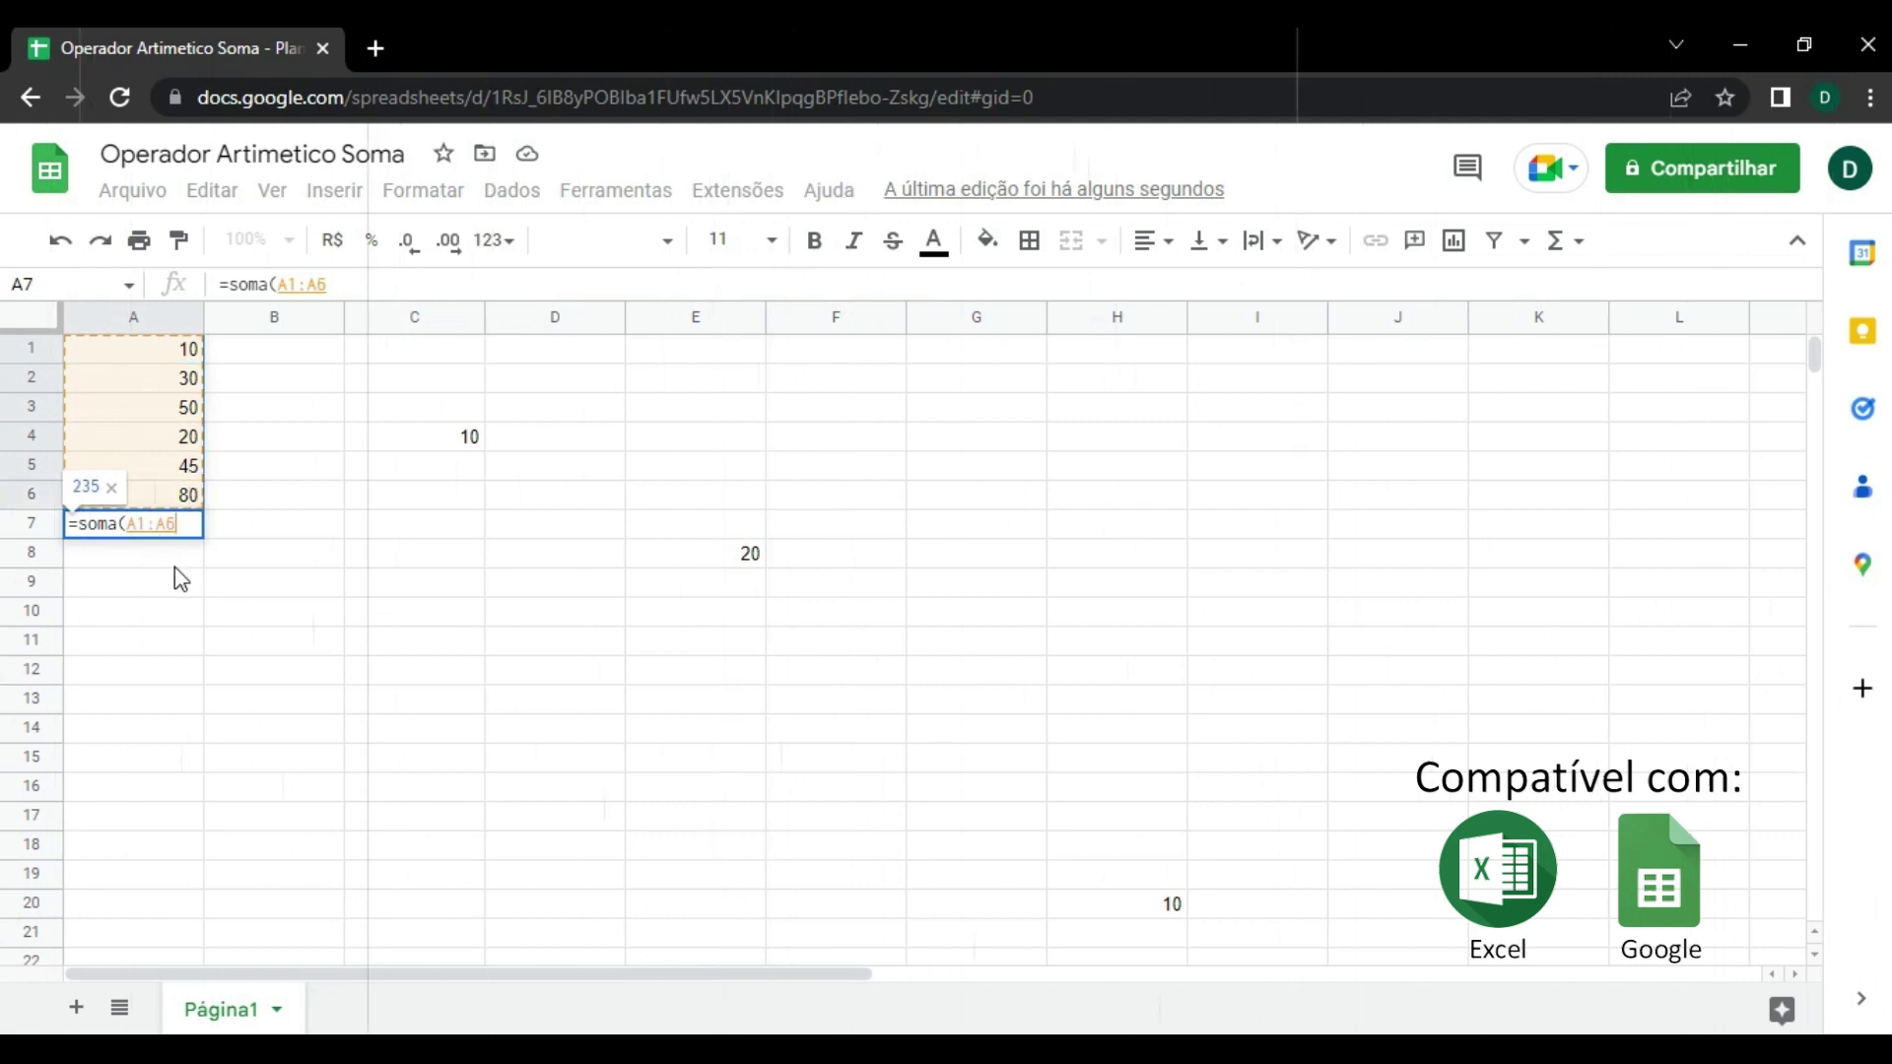
text())
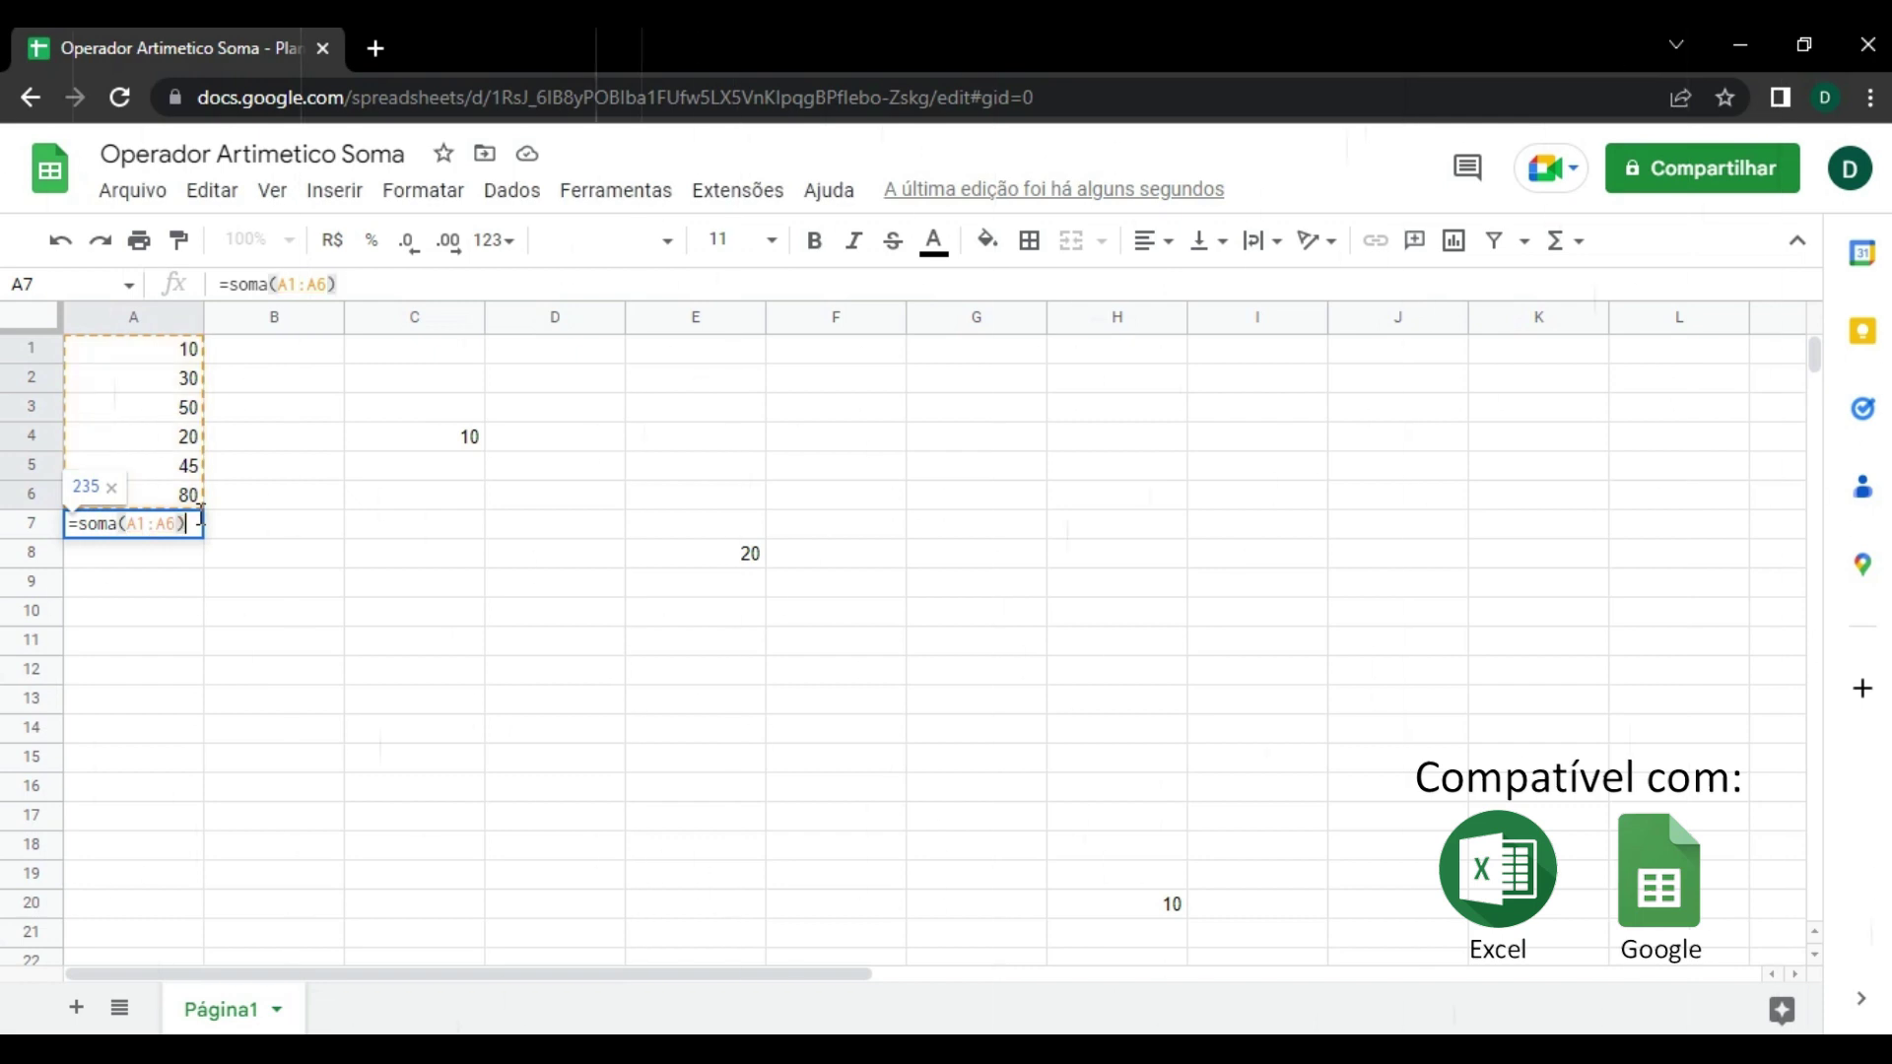
key(Return)
Clear cell A7, rebuild the total as =soma(A1:a6) with the range end written manually, and undo that entry.
click(197, 523)
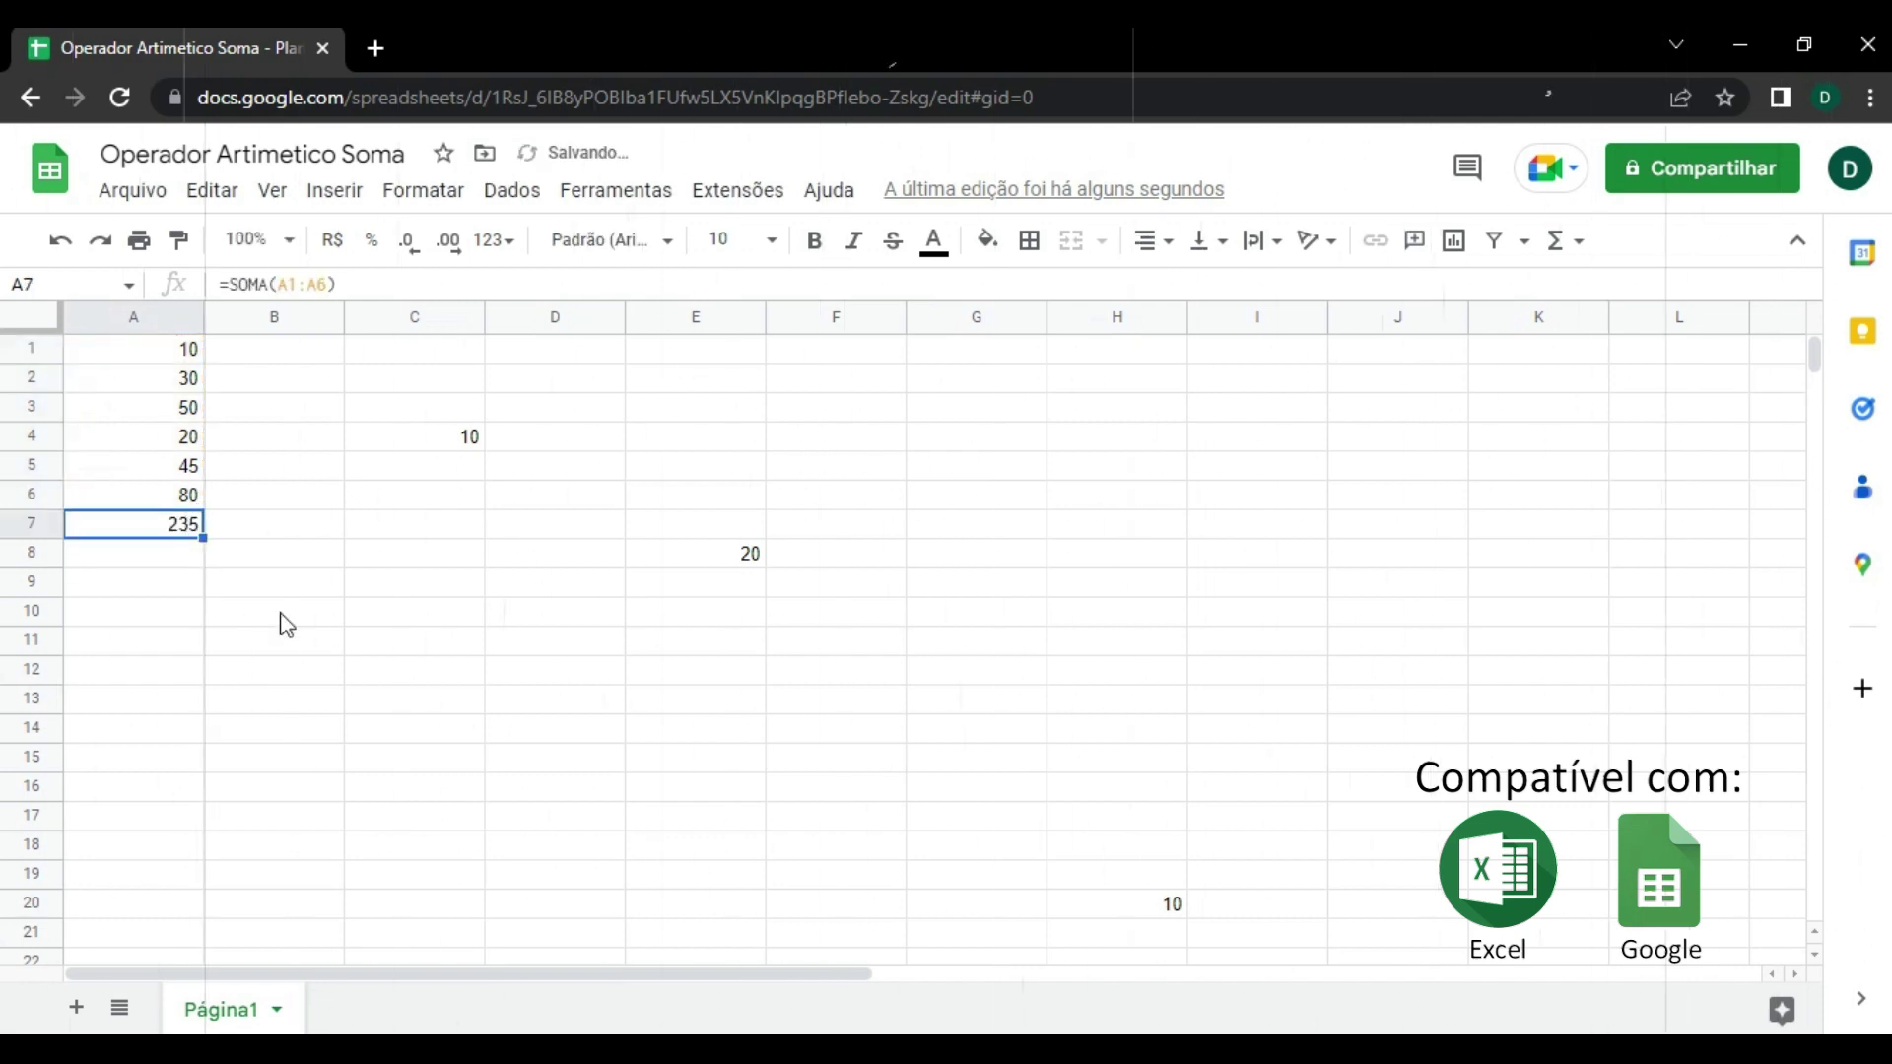
key(Delete)
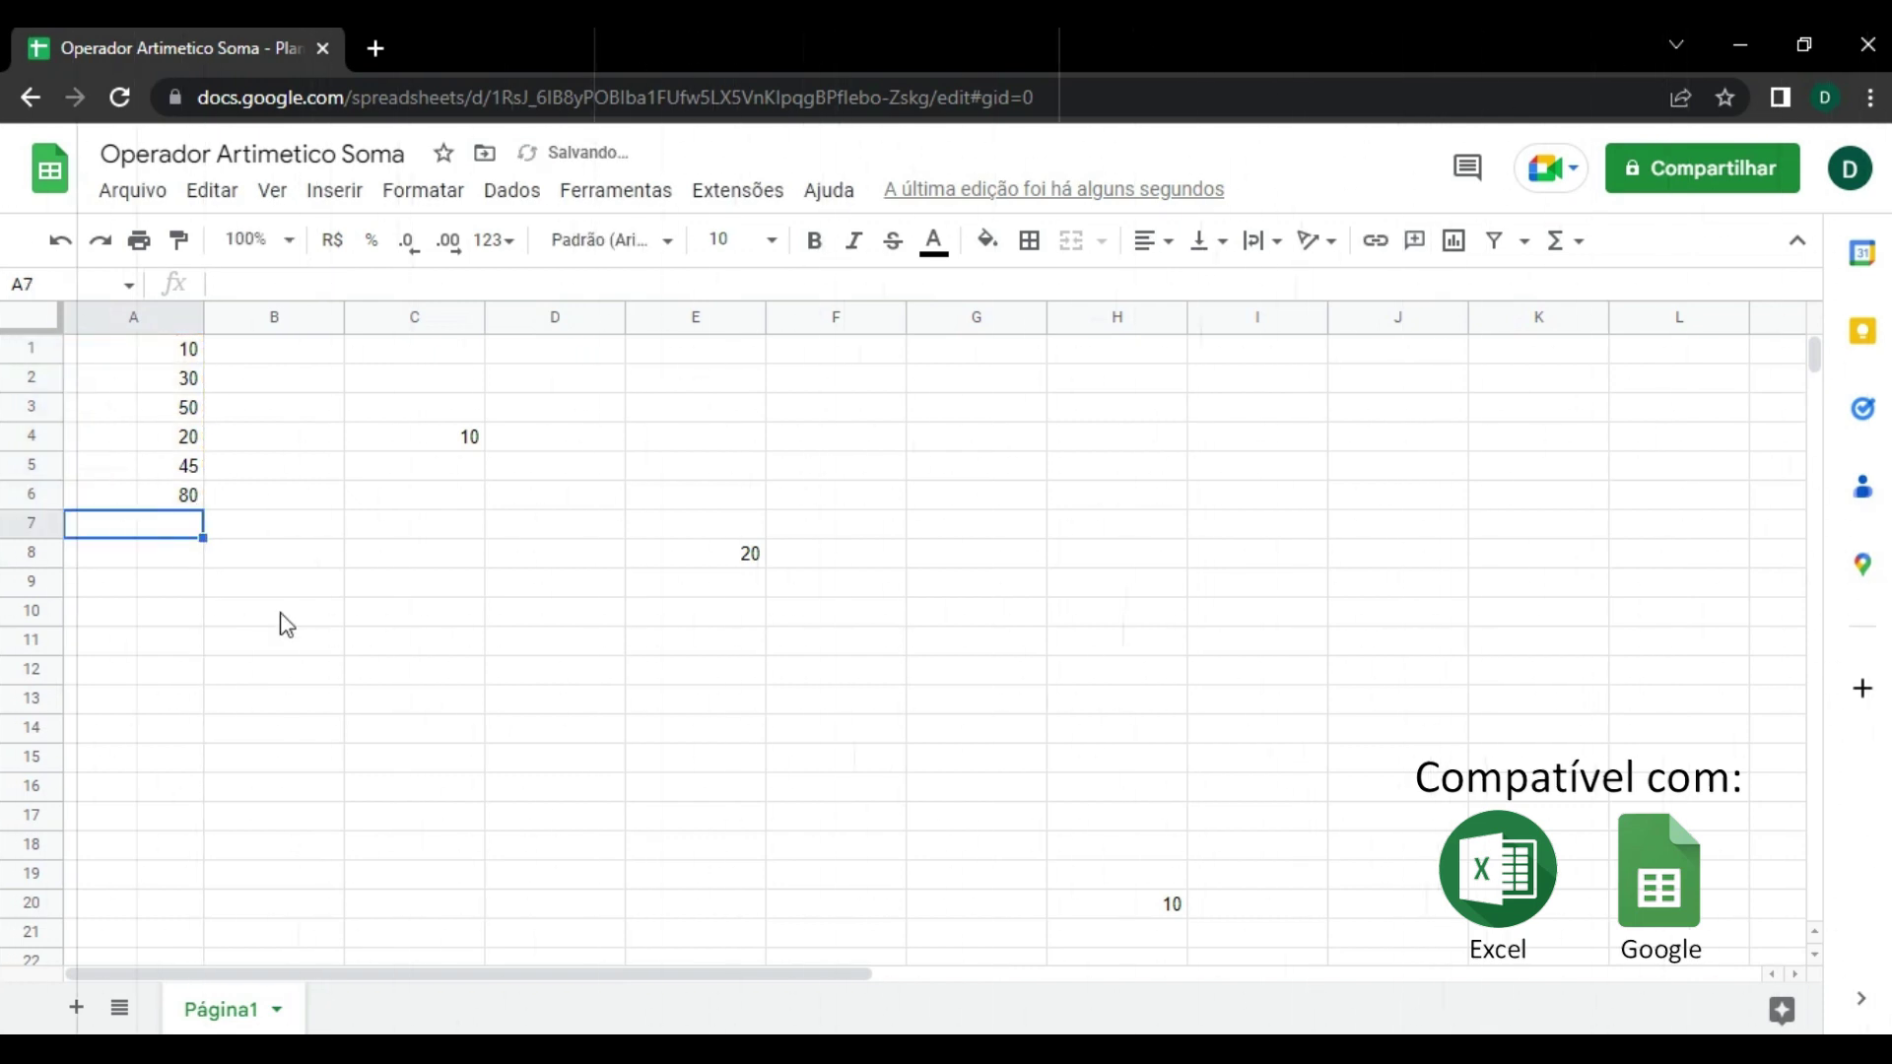
text(=soma)
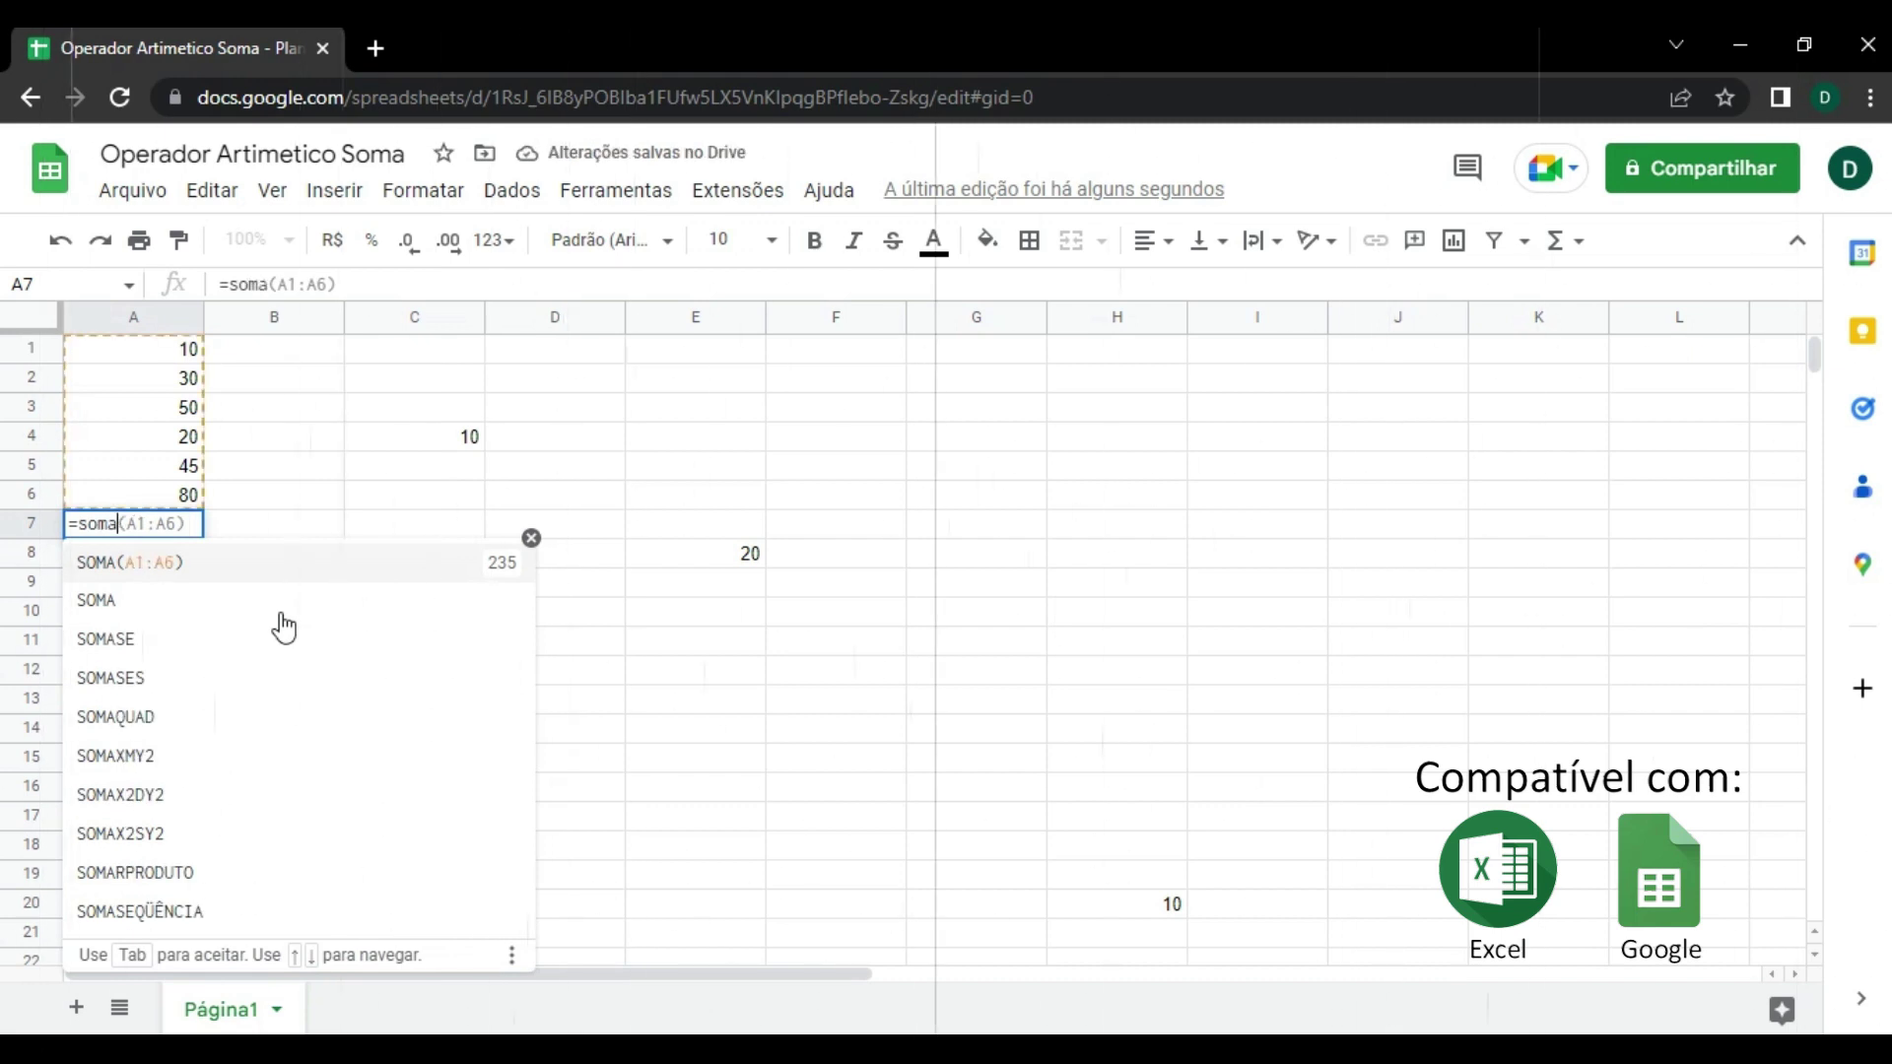
text(()
click(148, 351)
click(323, 285)
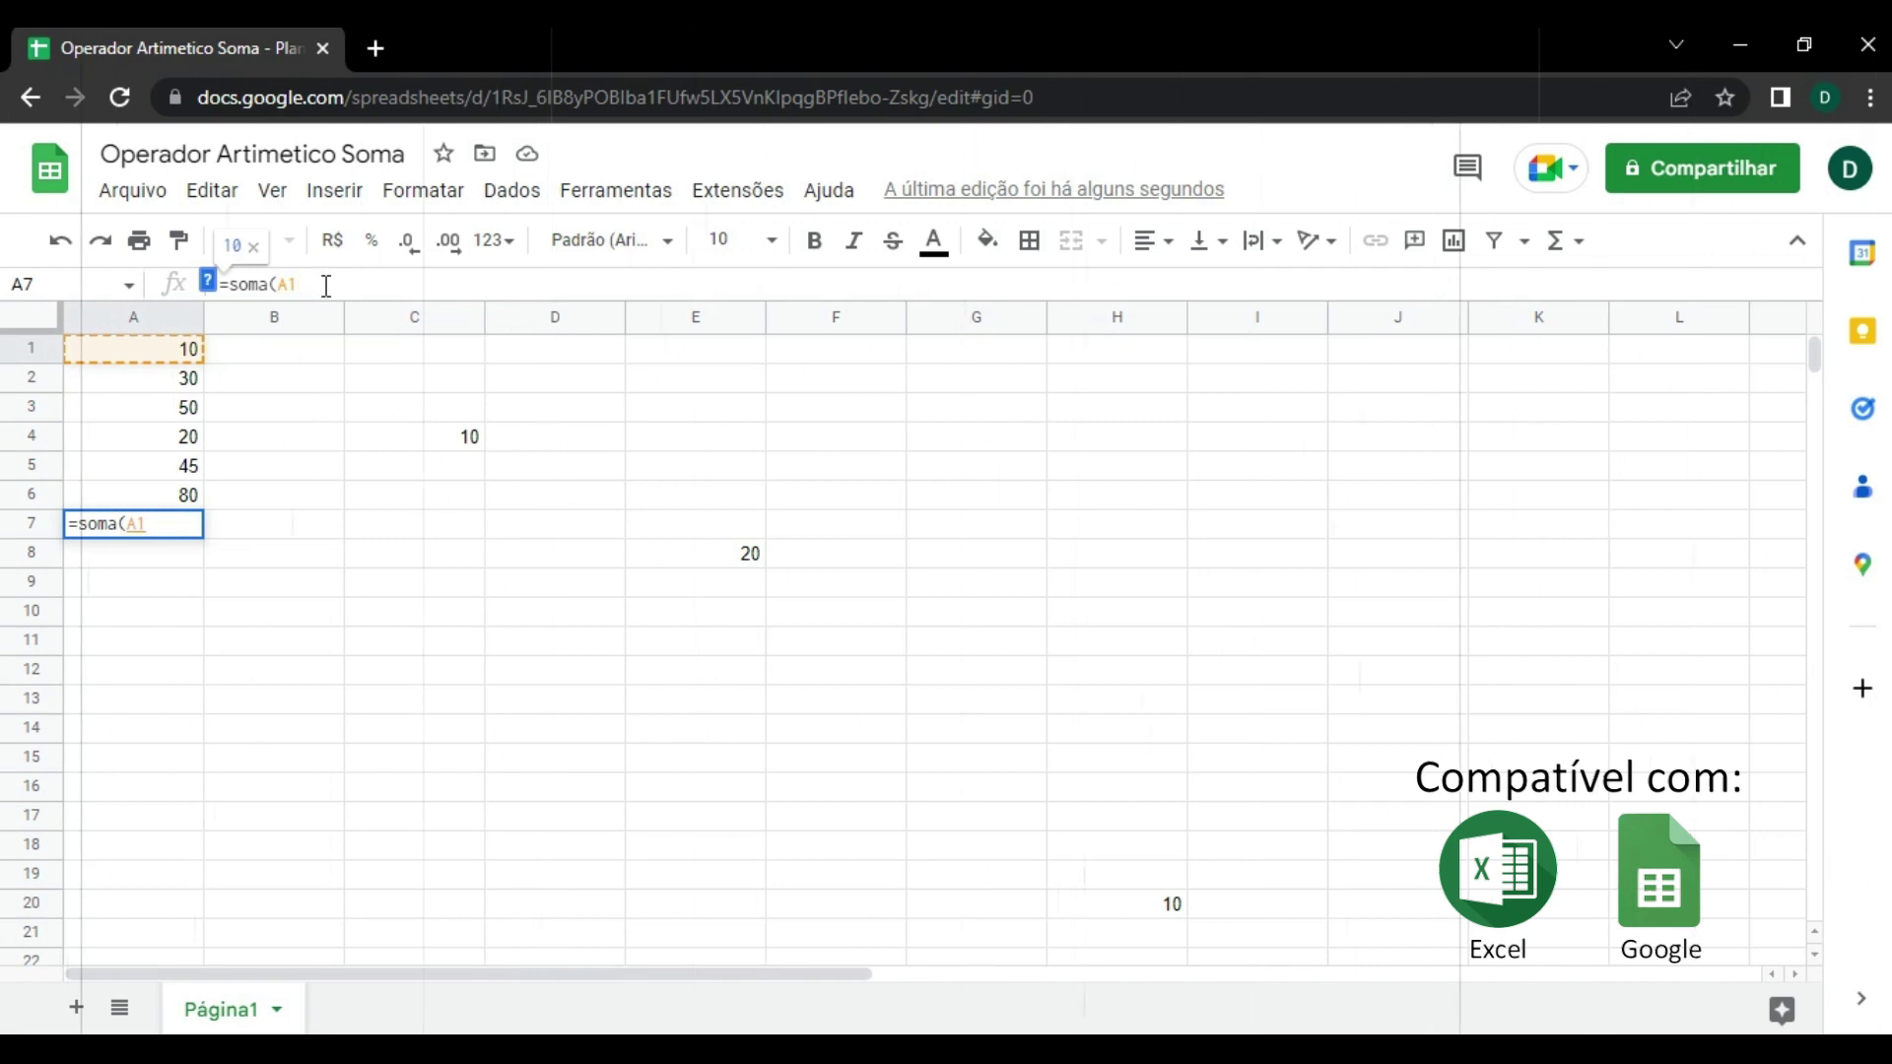
text(:)
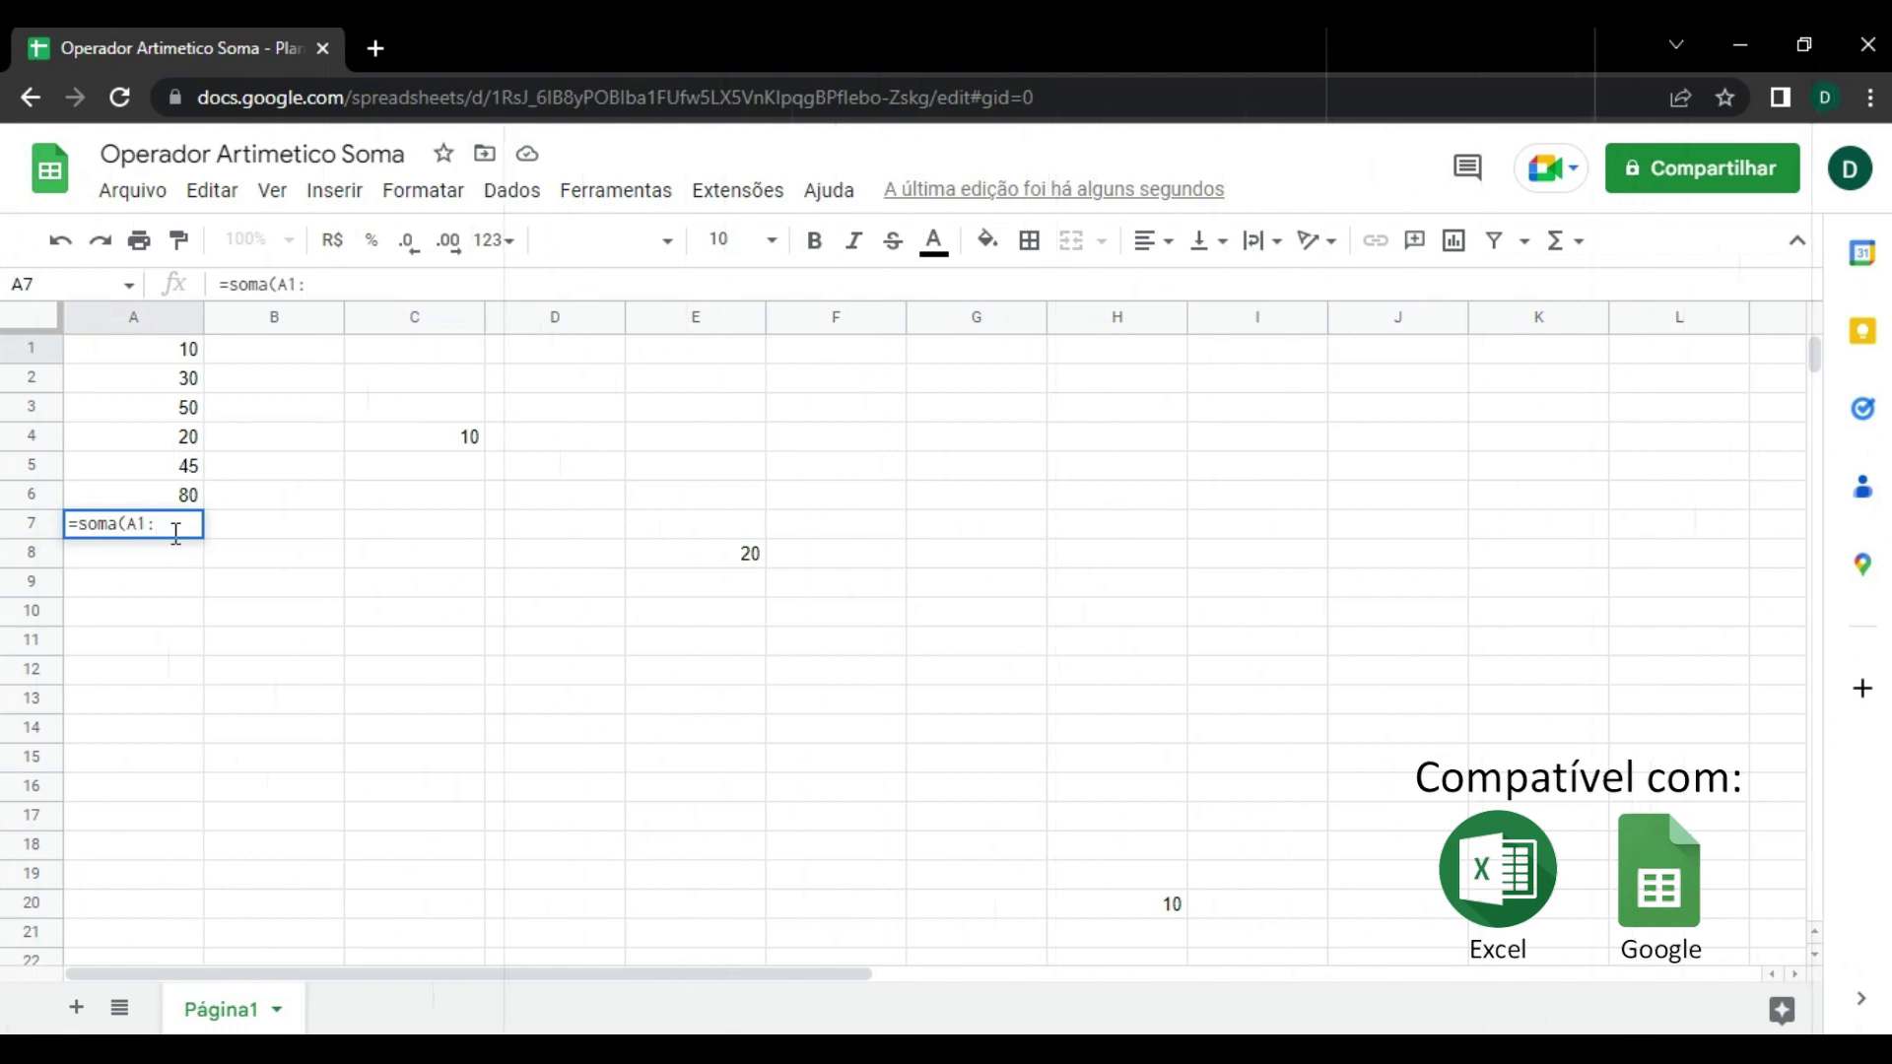
text(a6)
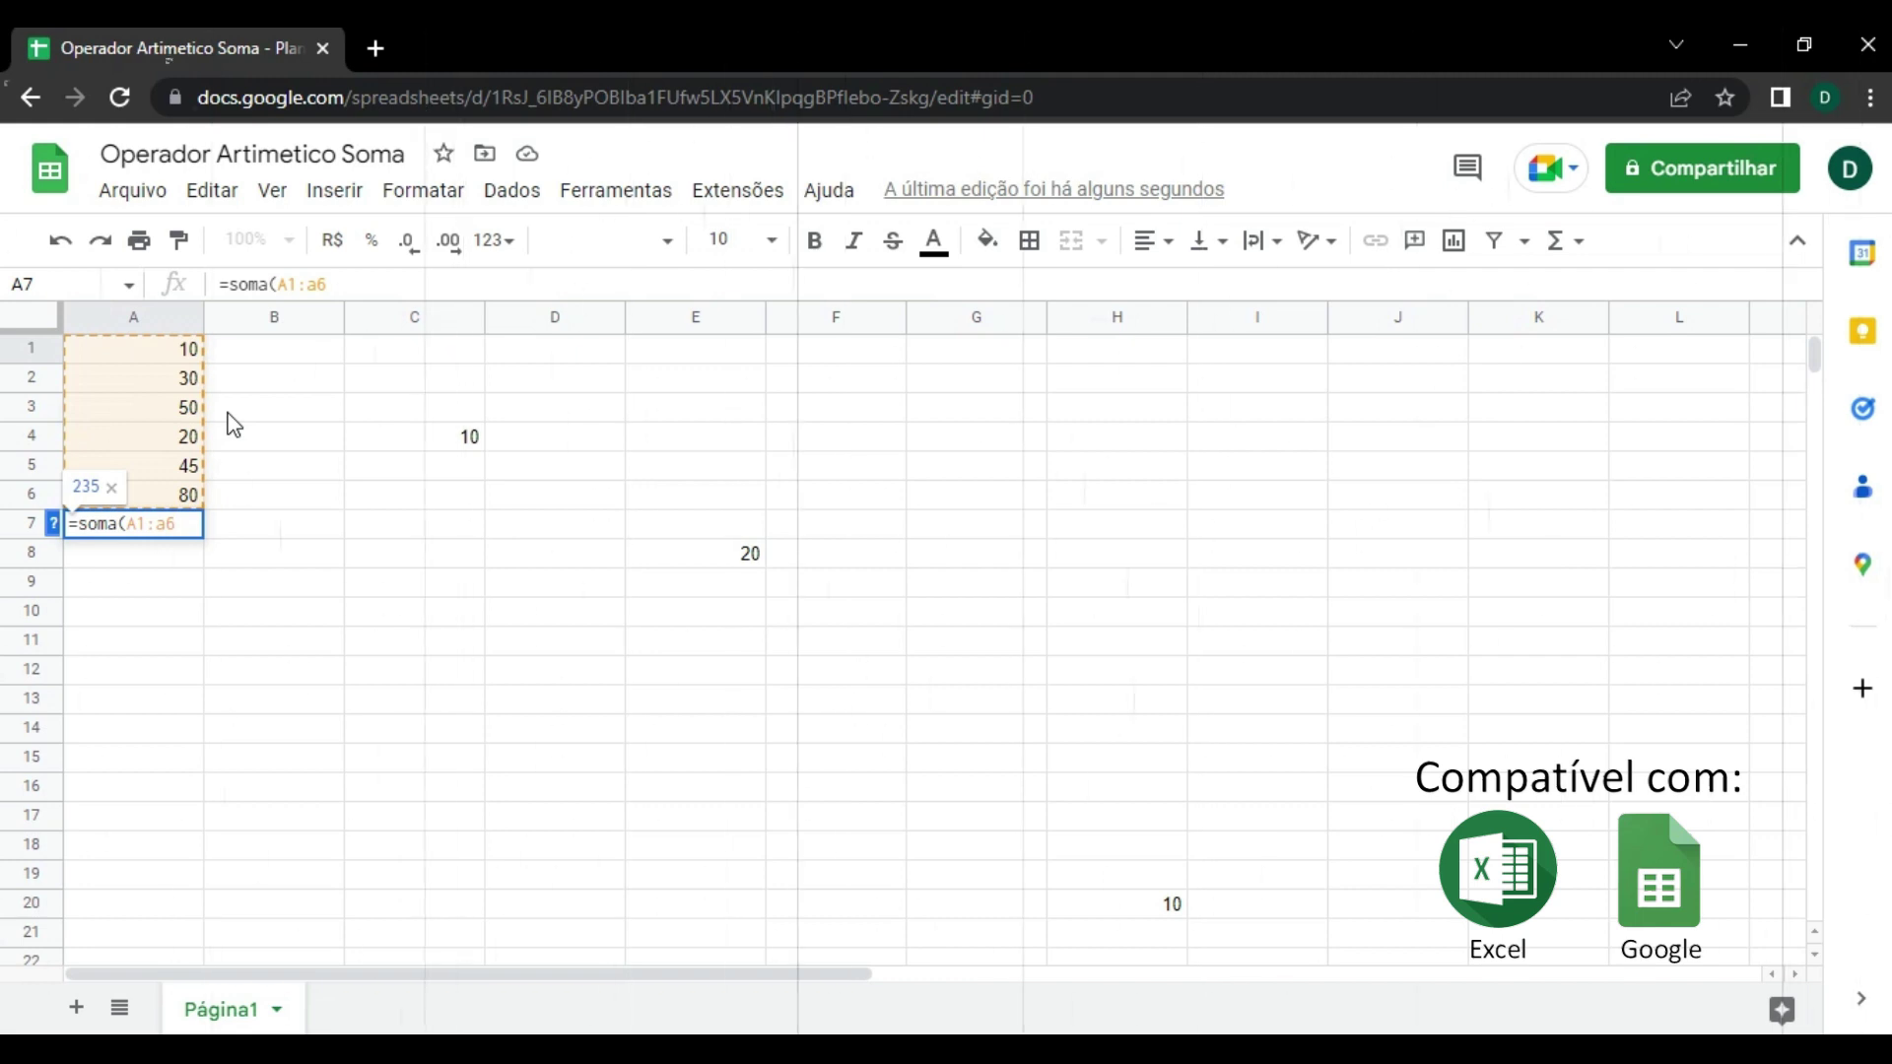
text())
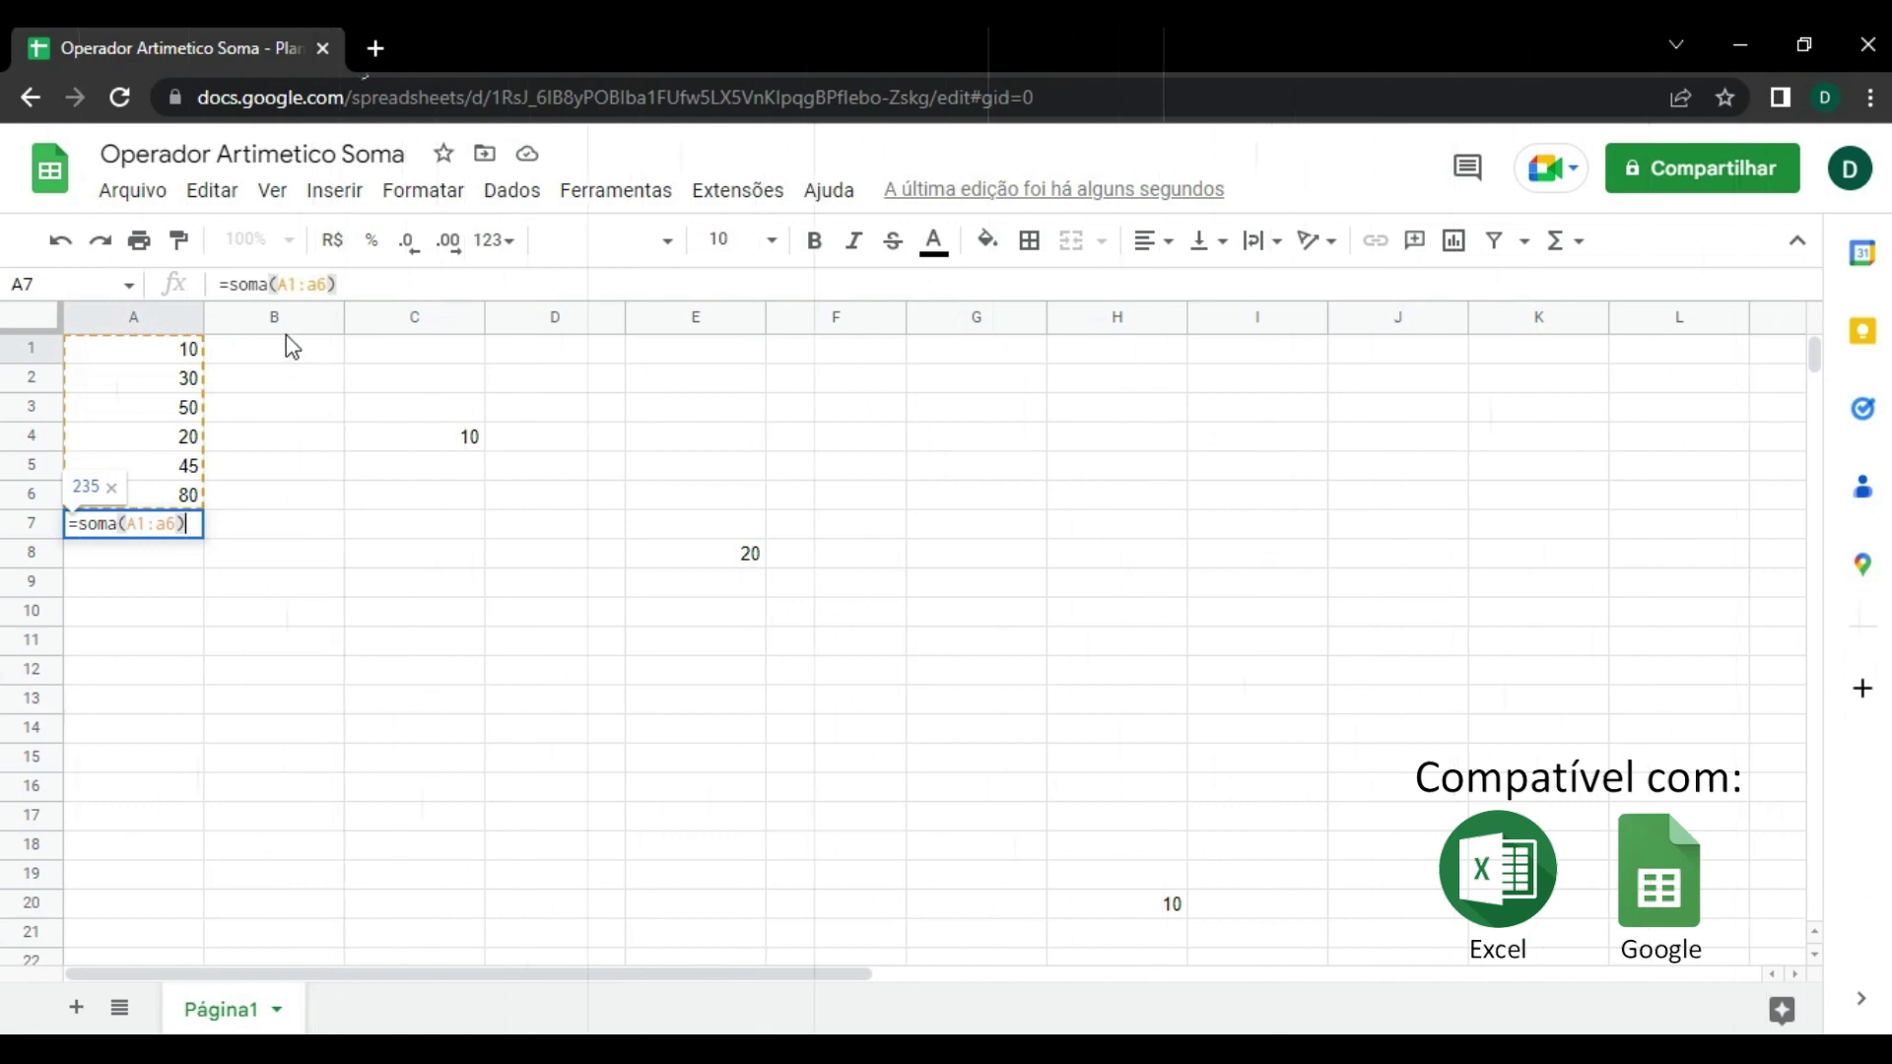
key(Return)
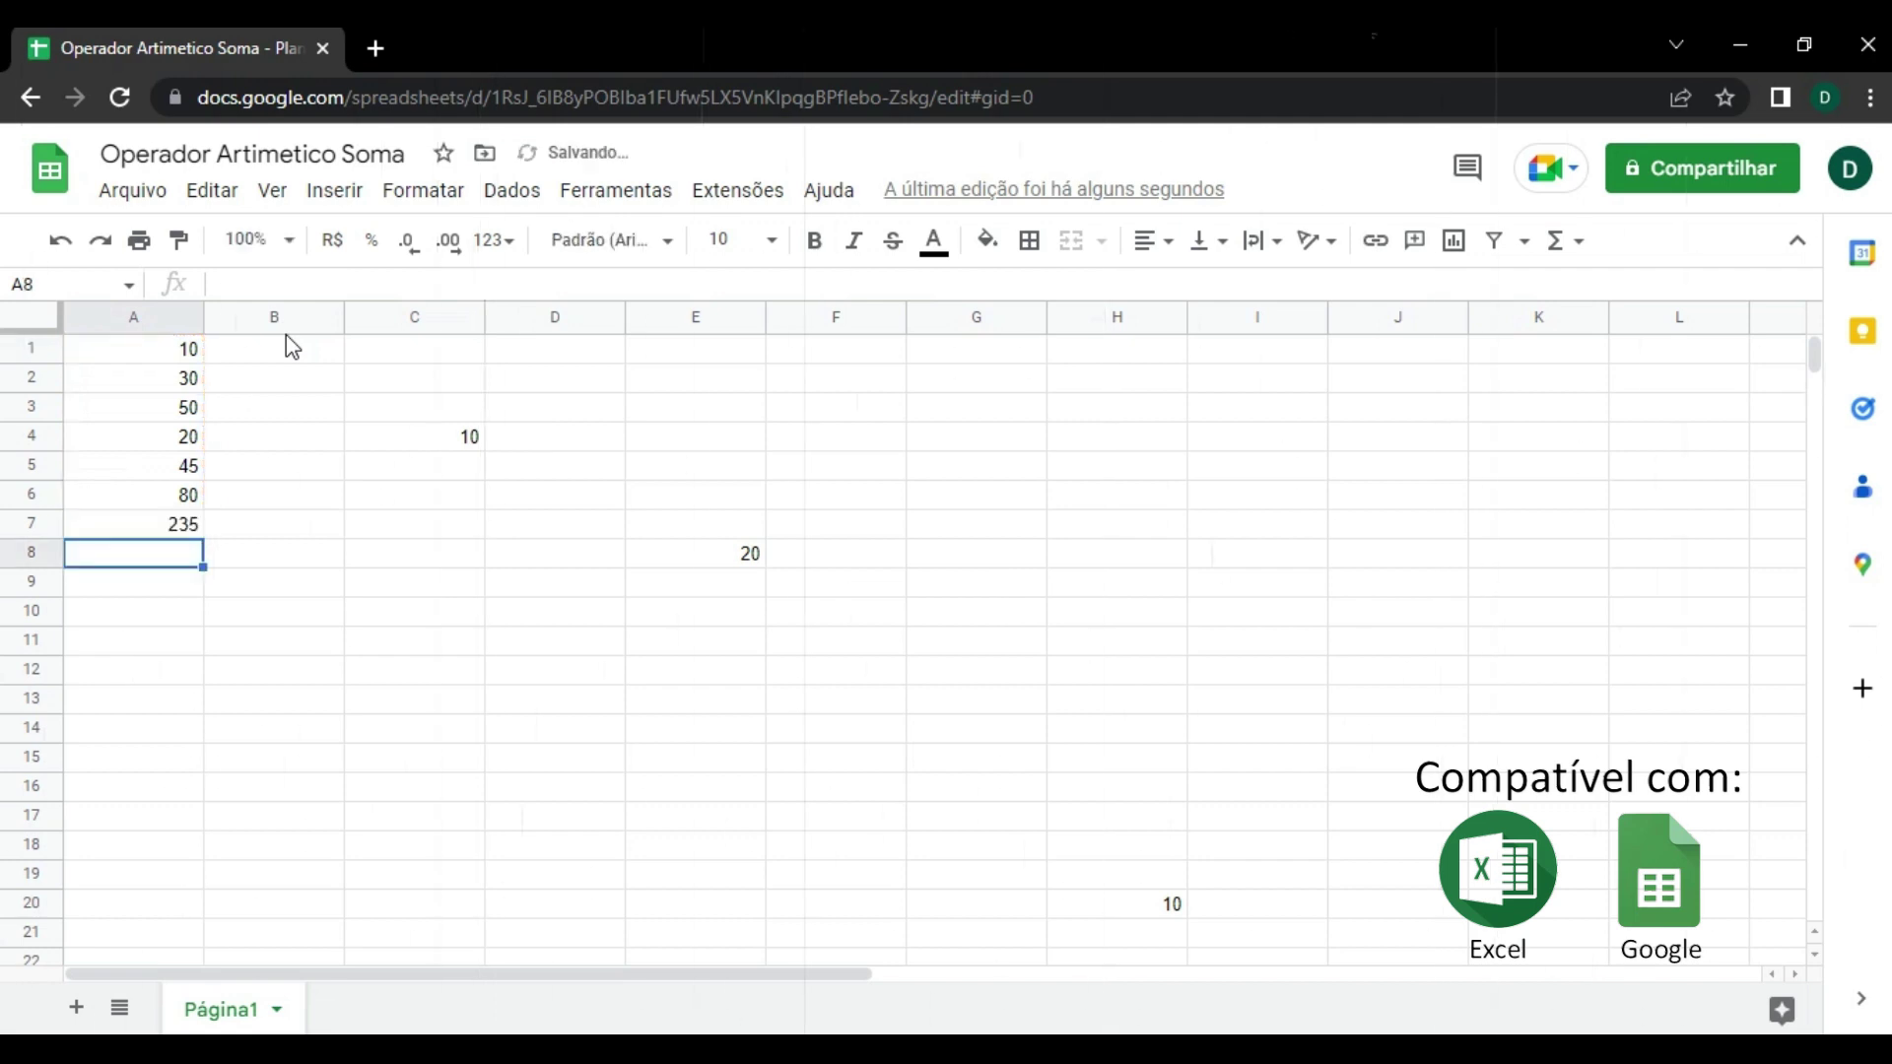
key(ctrl+z)
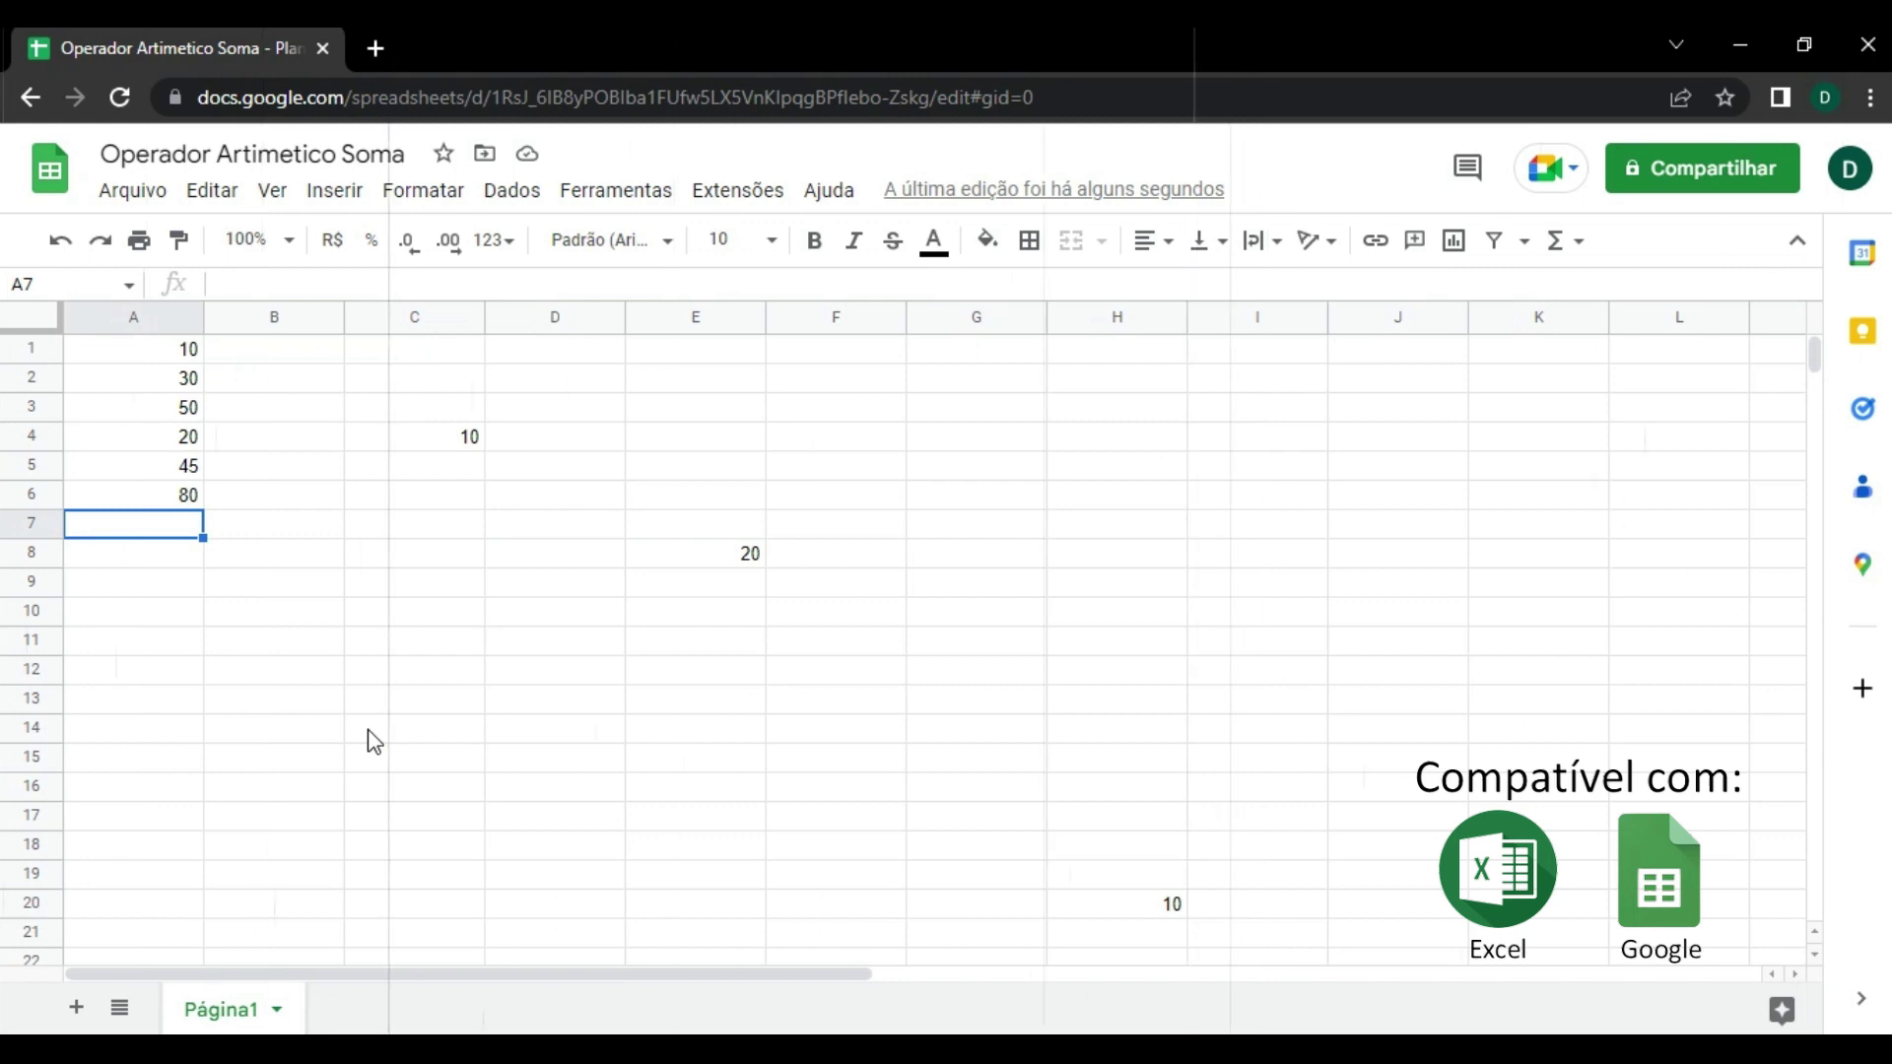
Enter =soma(A:A) in cell B7, picking the whole of column A as the range.
key(Right)
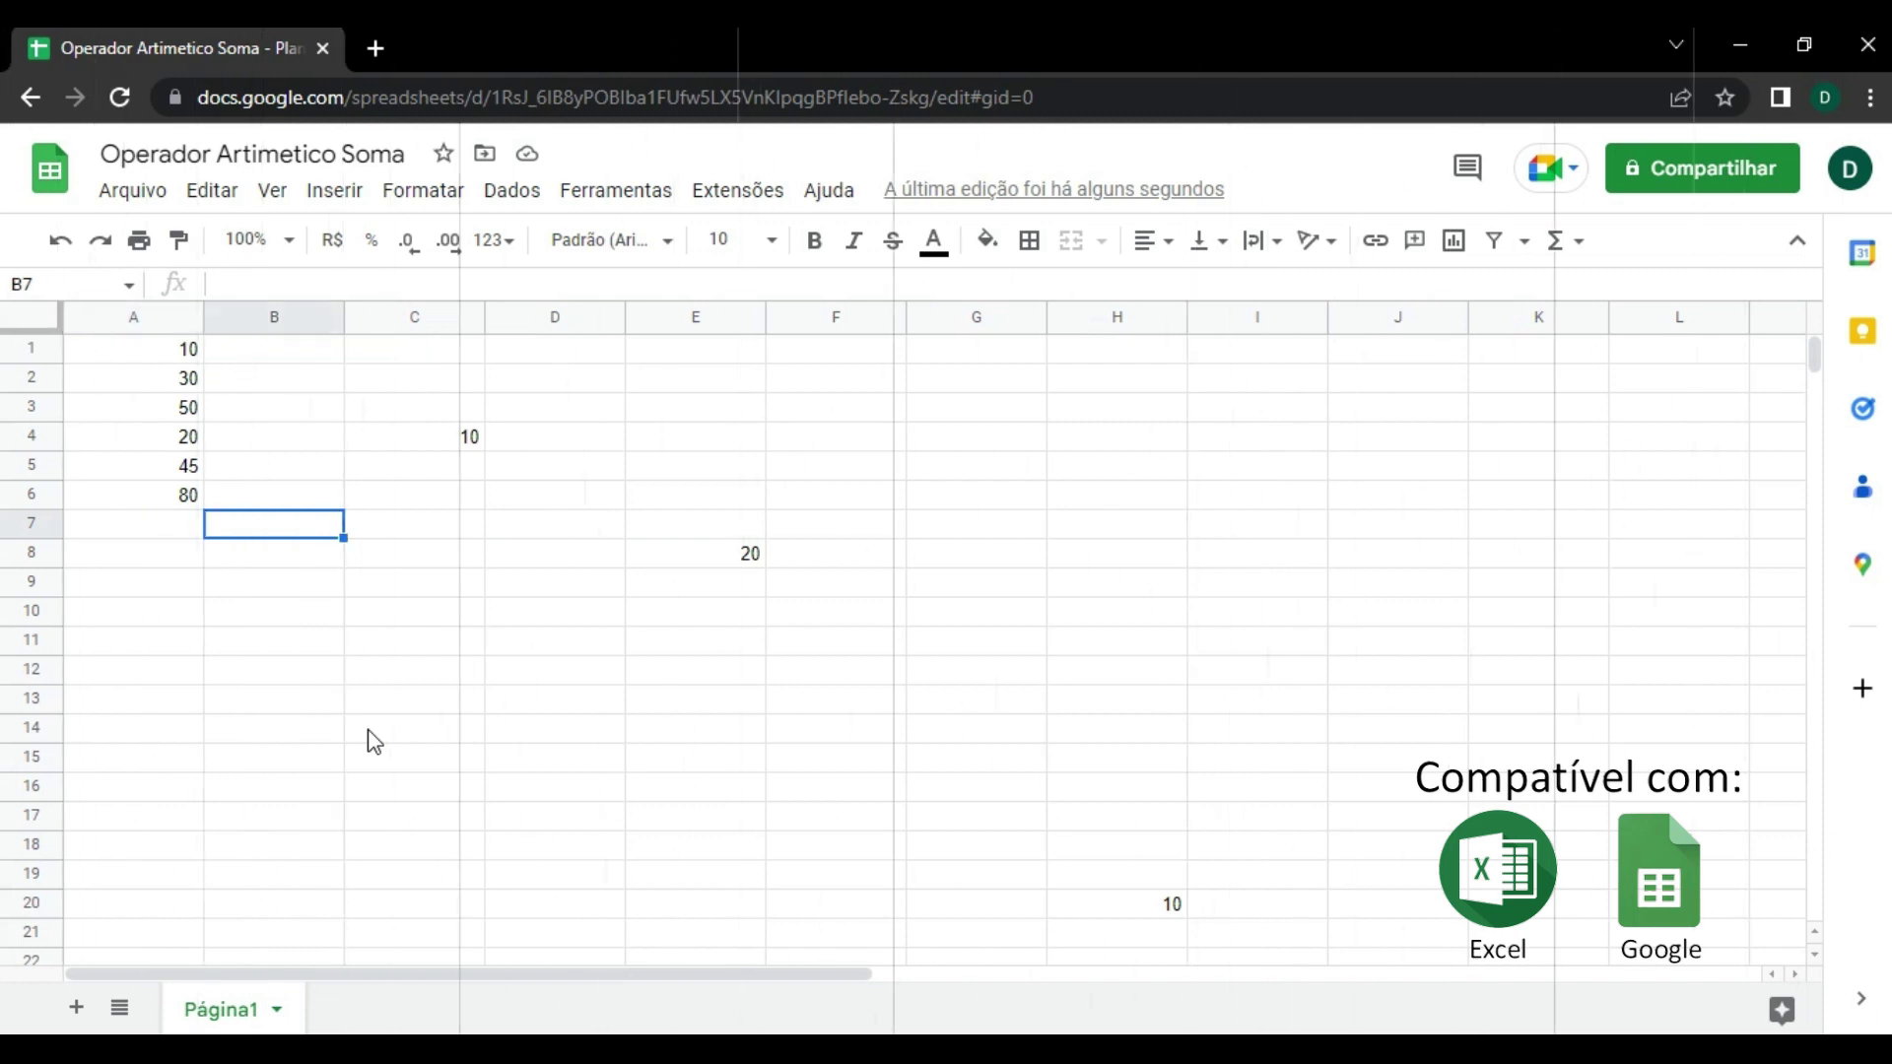
text(=)
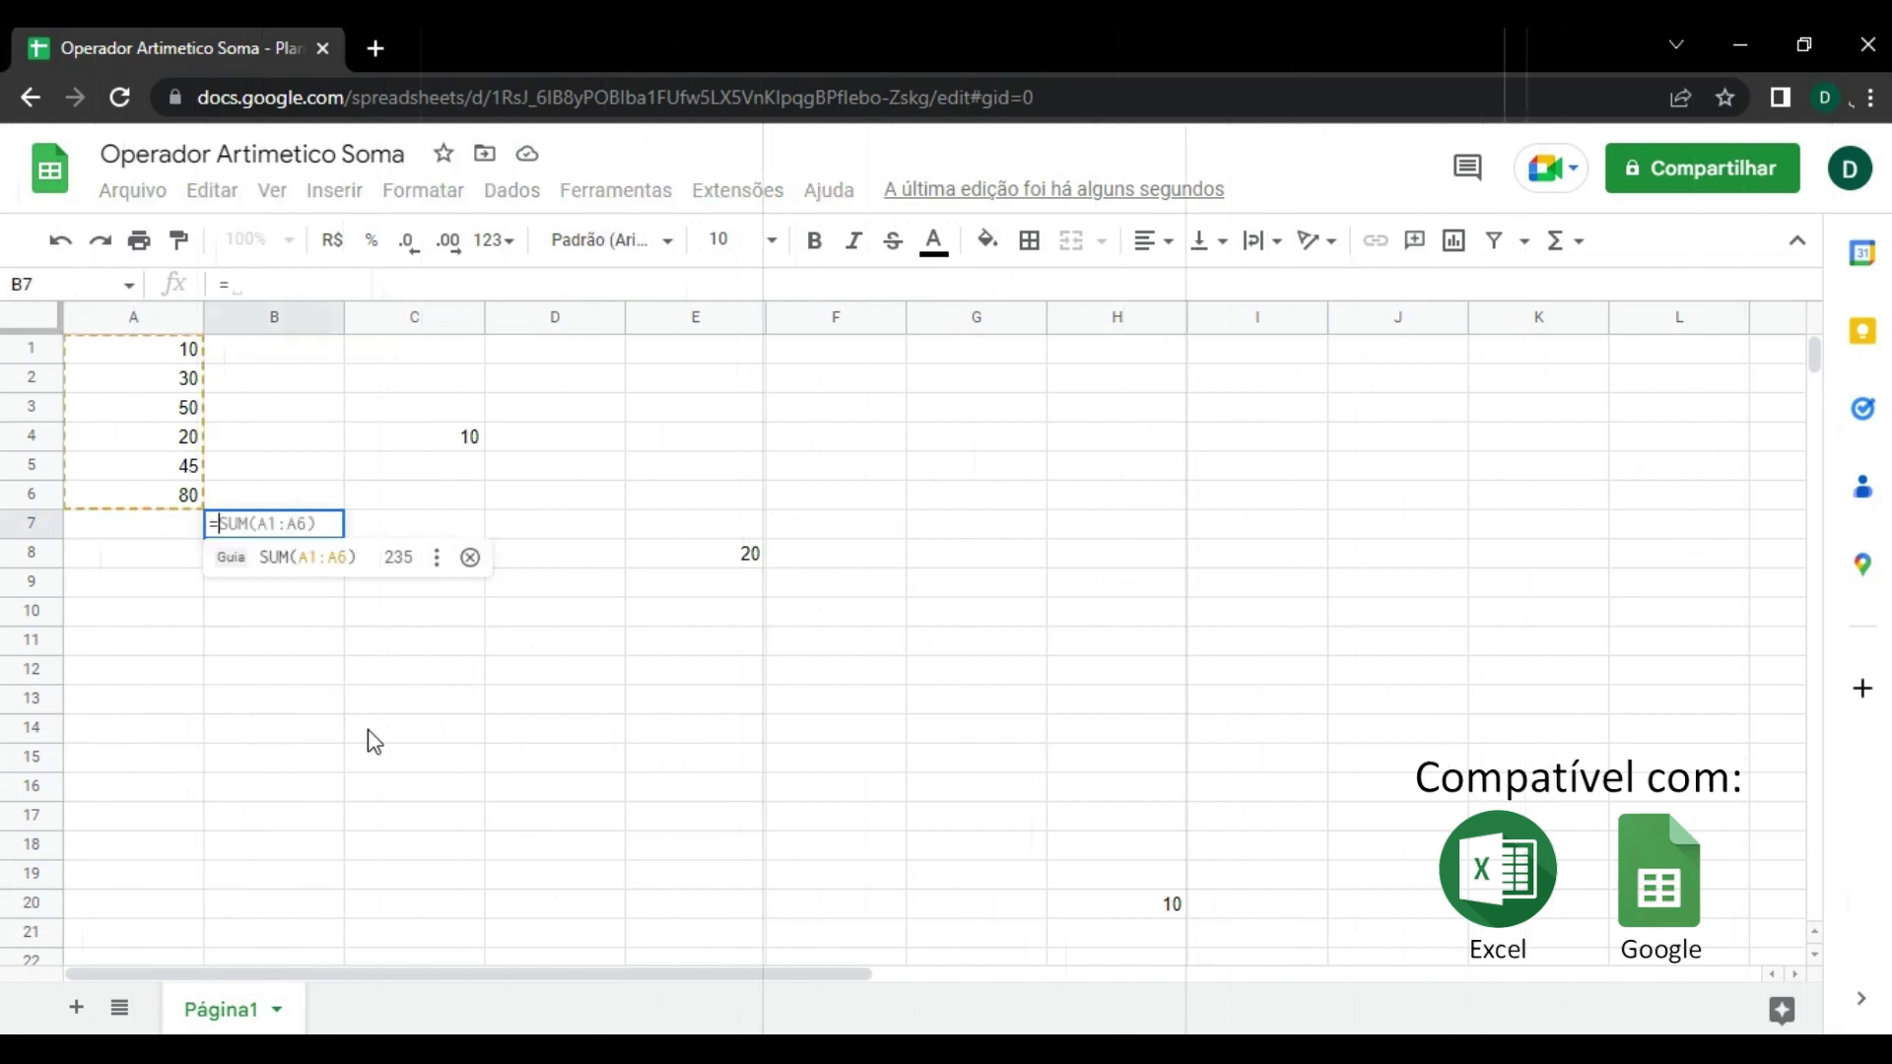
text(soma()
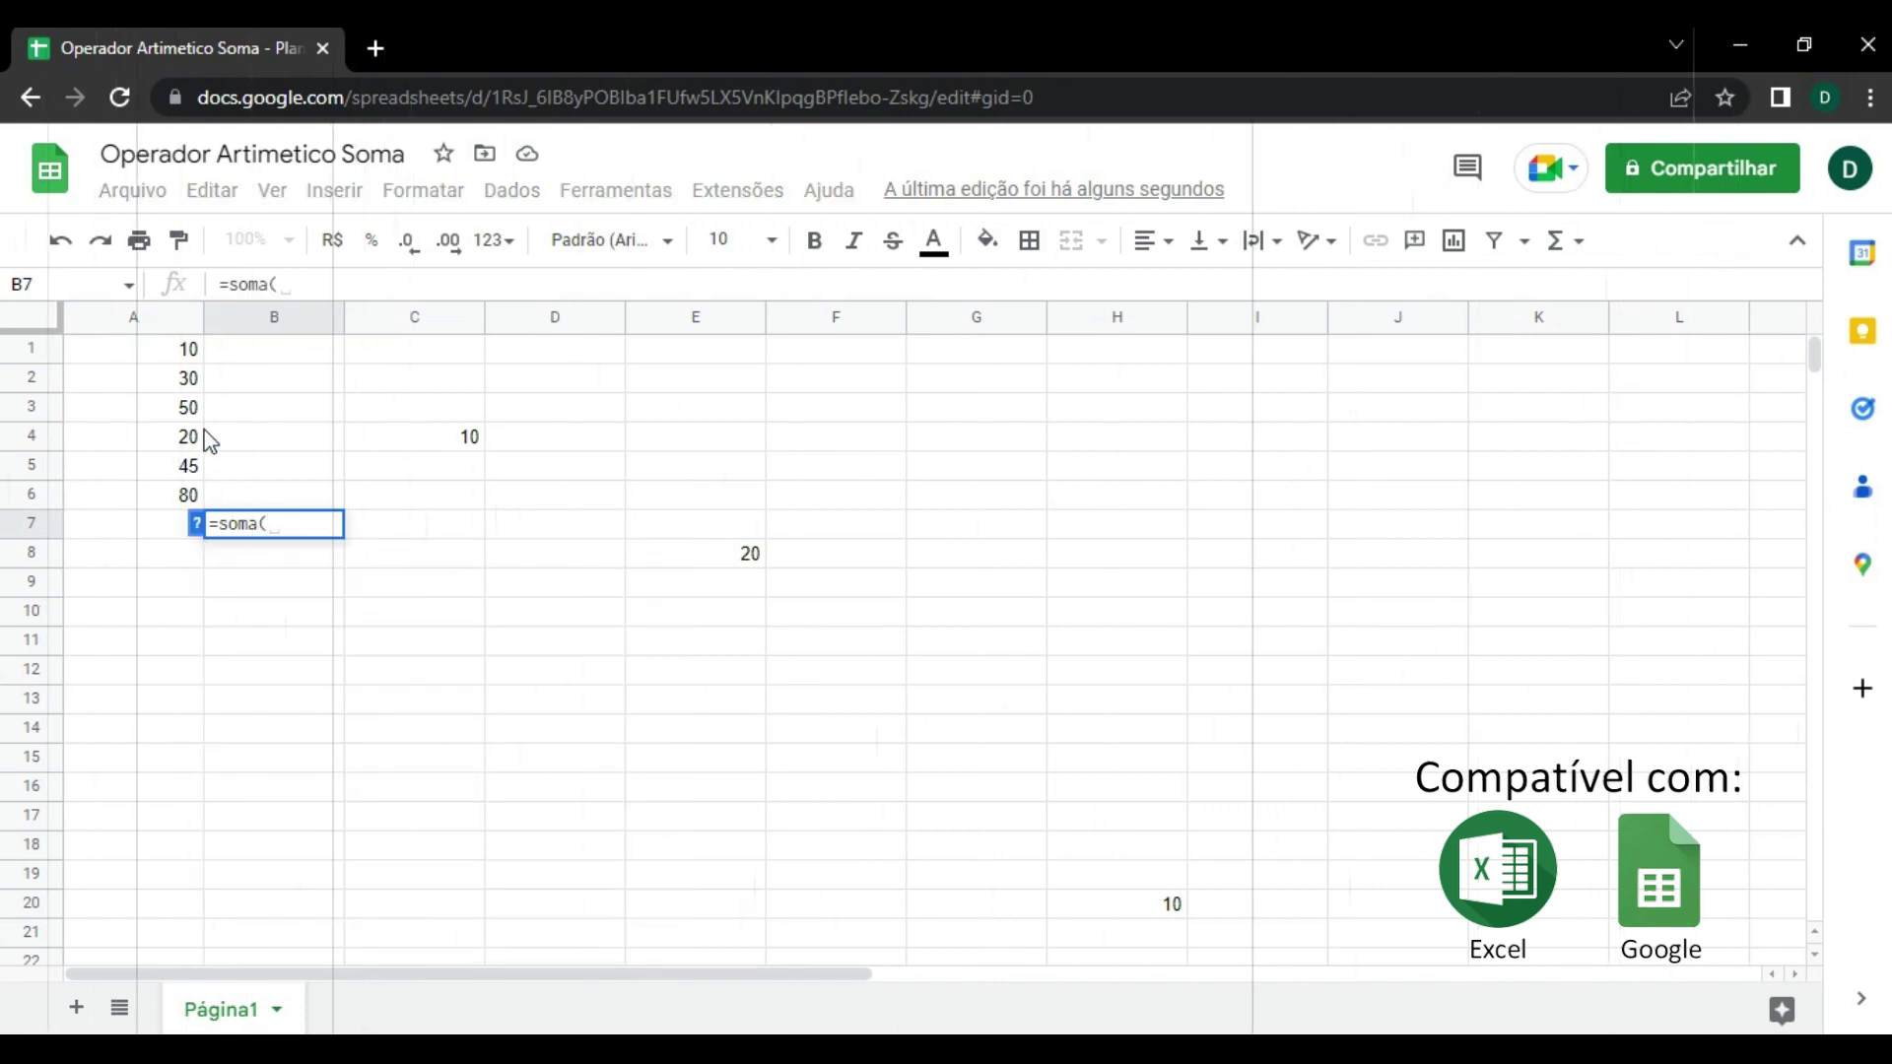
click(167, 325)
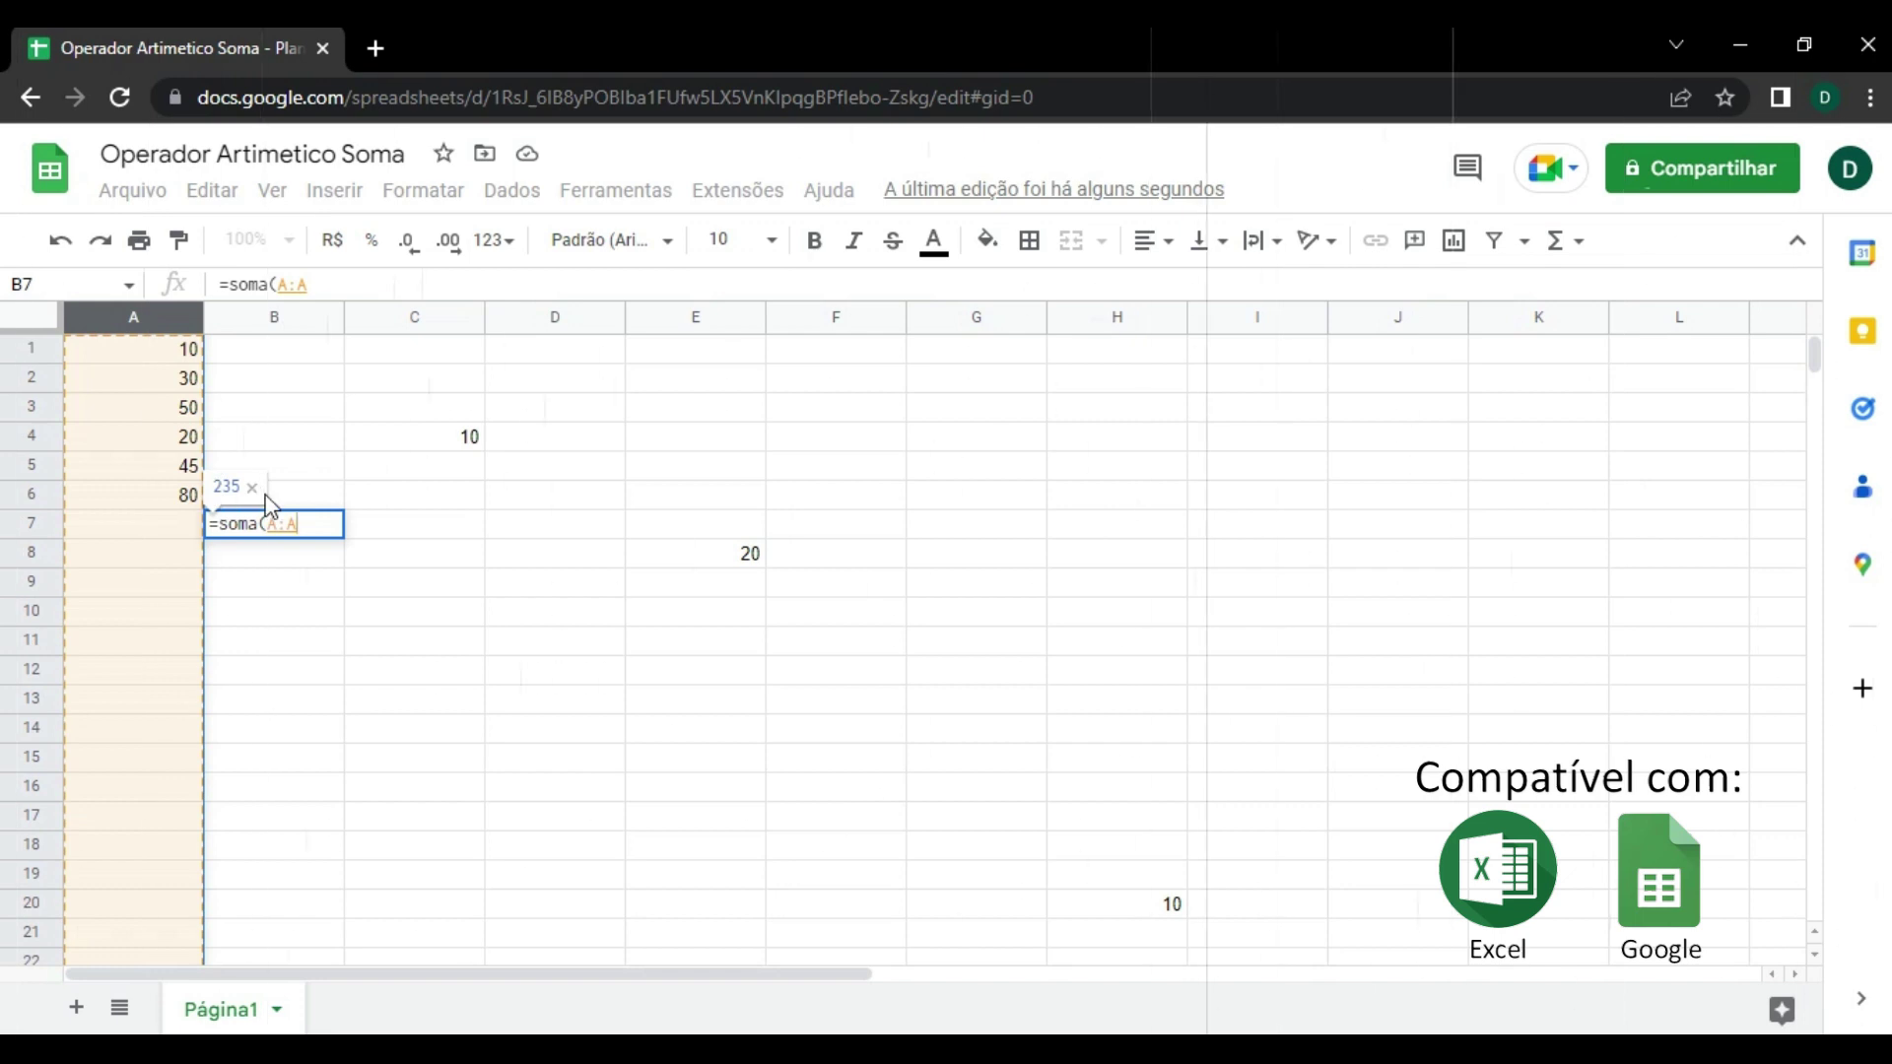
text())
key(Return)
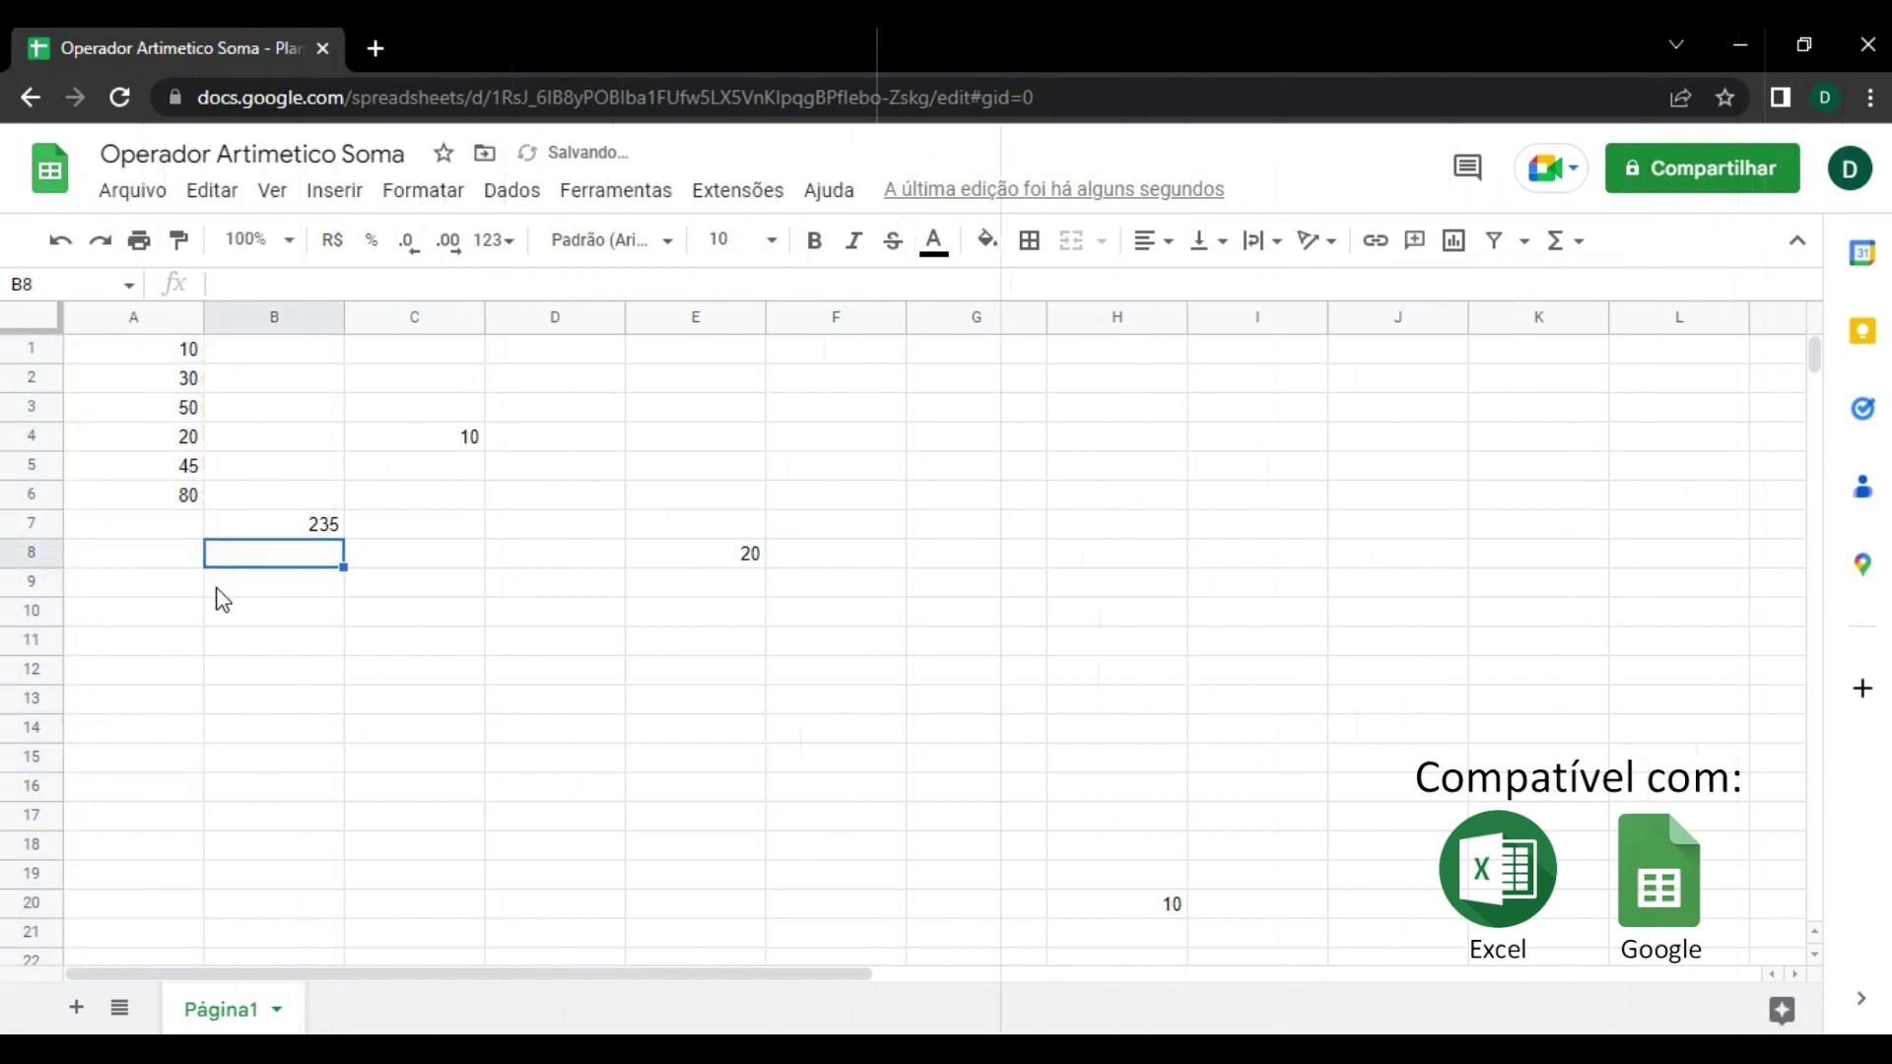
Enter 2345 in cell A706, far down column A, and return to the first rows of the sheet.
scroll(227, 591, down, 12)
drag(1814, 380, 1814, 739)
click(138, 707)
text(2345)
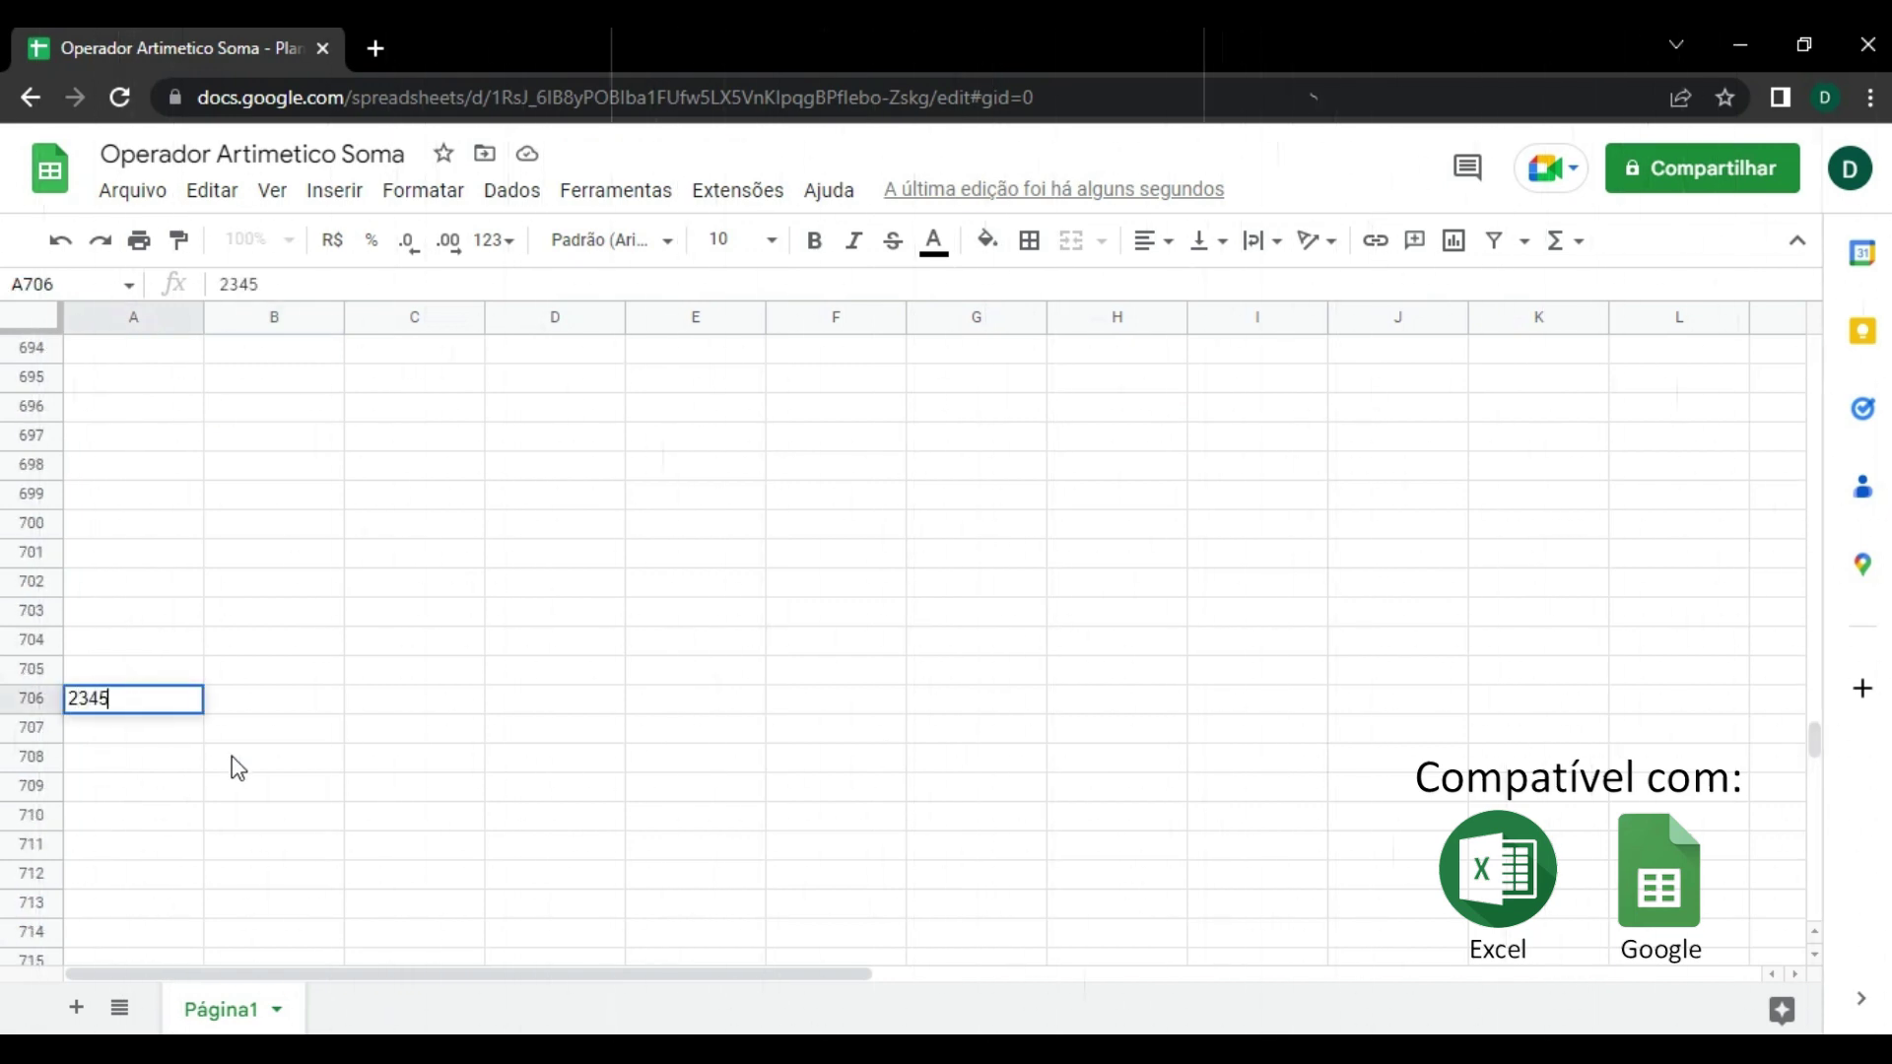
key(Return)
drag(1814, 739, 1830, 311)
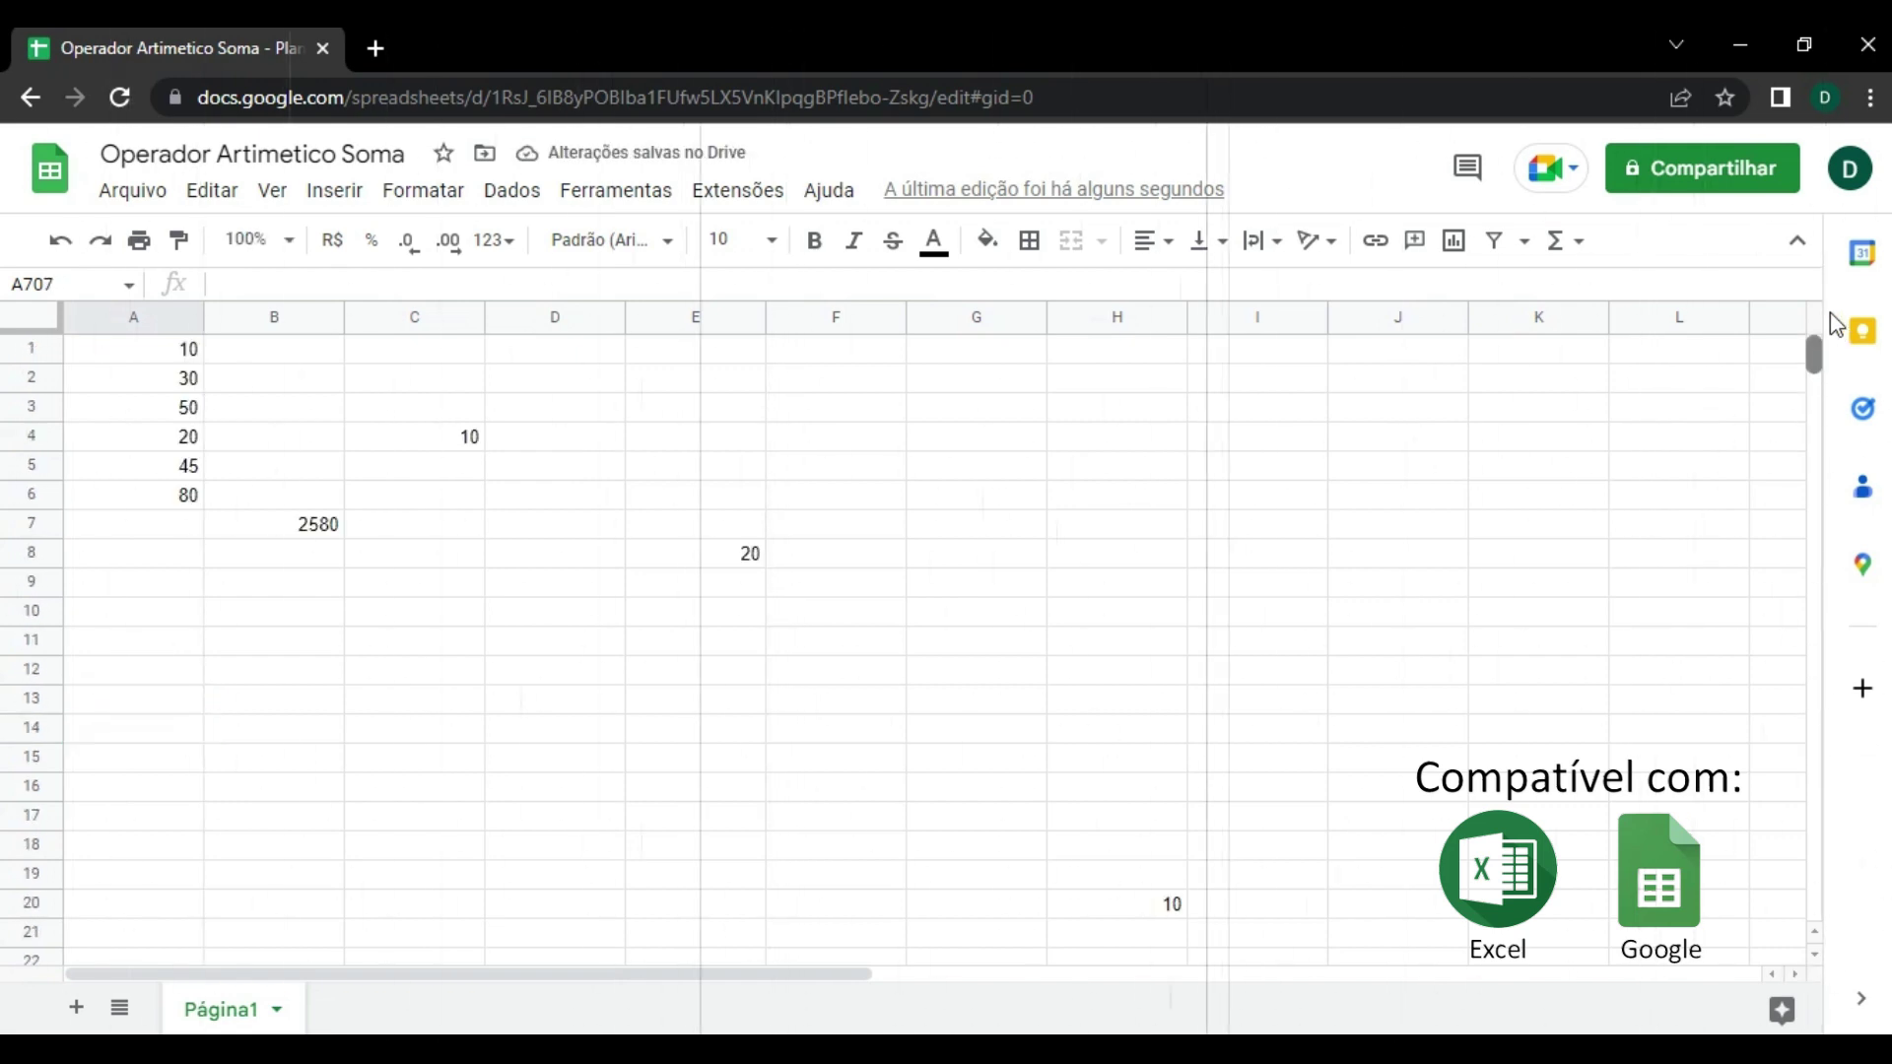
Try the whole-column sum formula in cell A7 by moving it there from B7, and return it to B7.
click(318, 535)
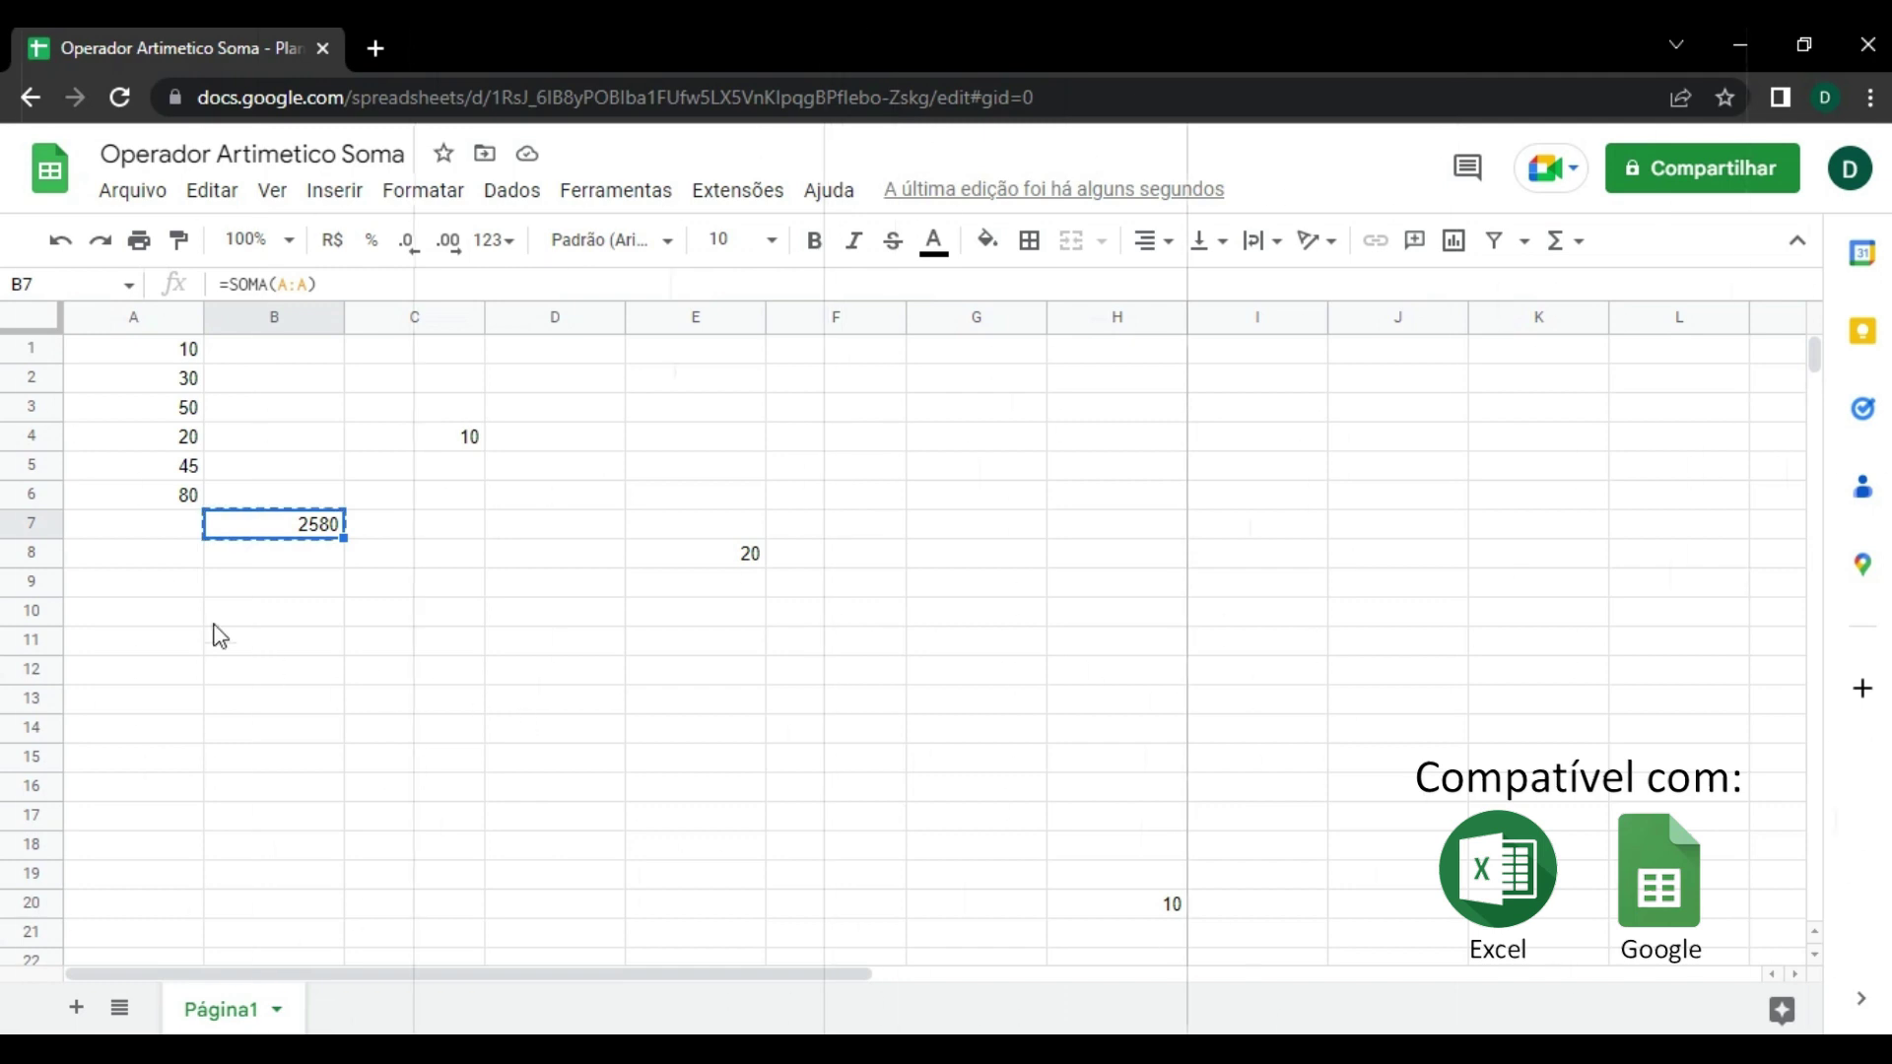
click(138, 520)
text(=SOMA(A:A))
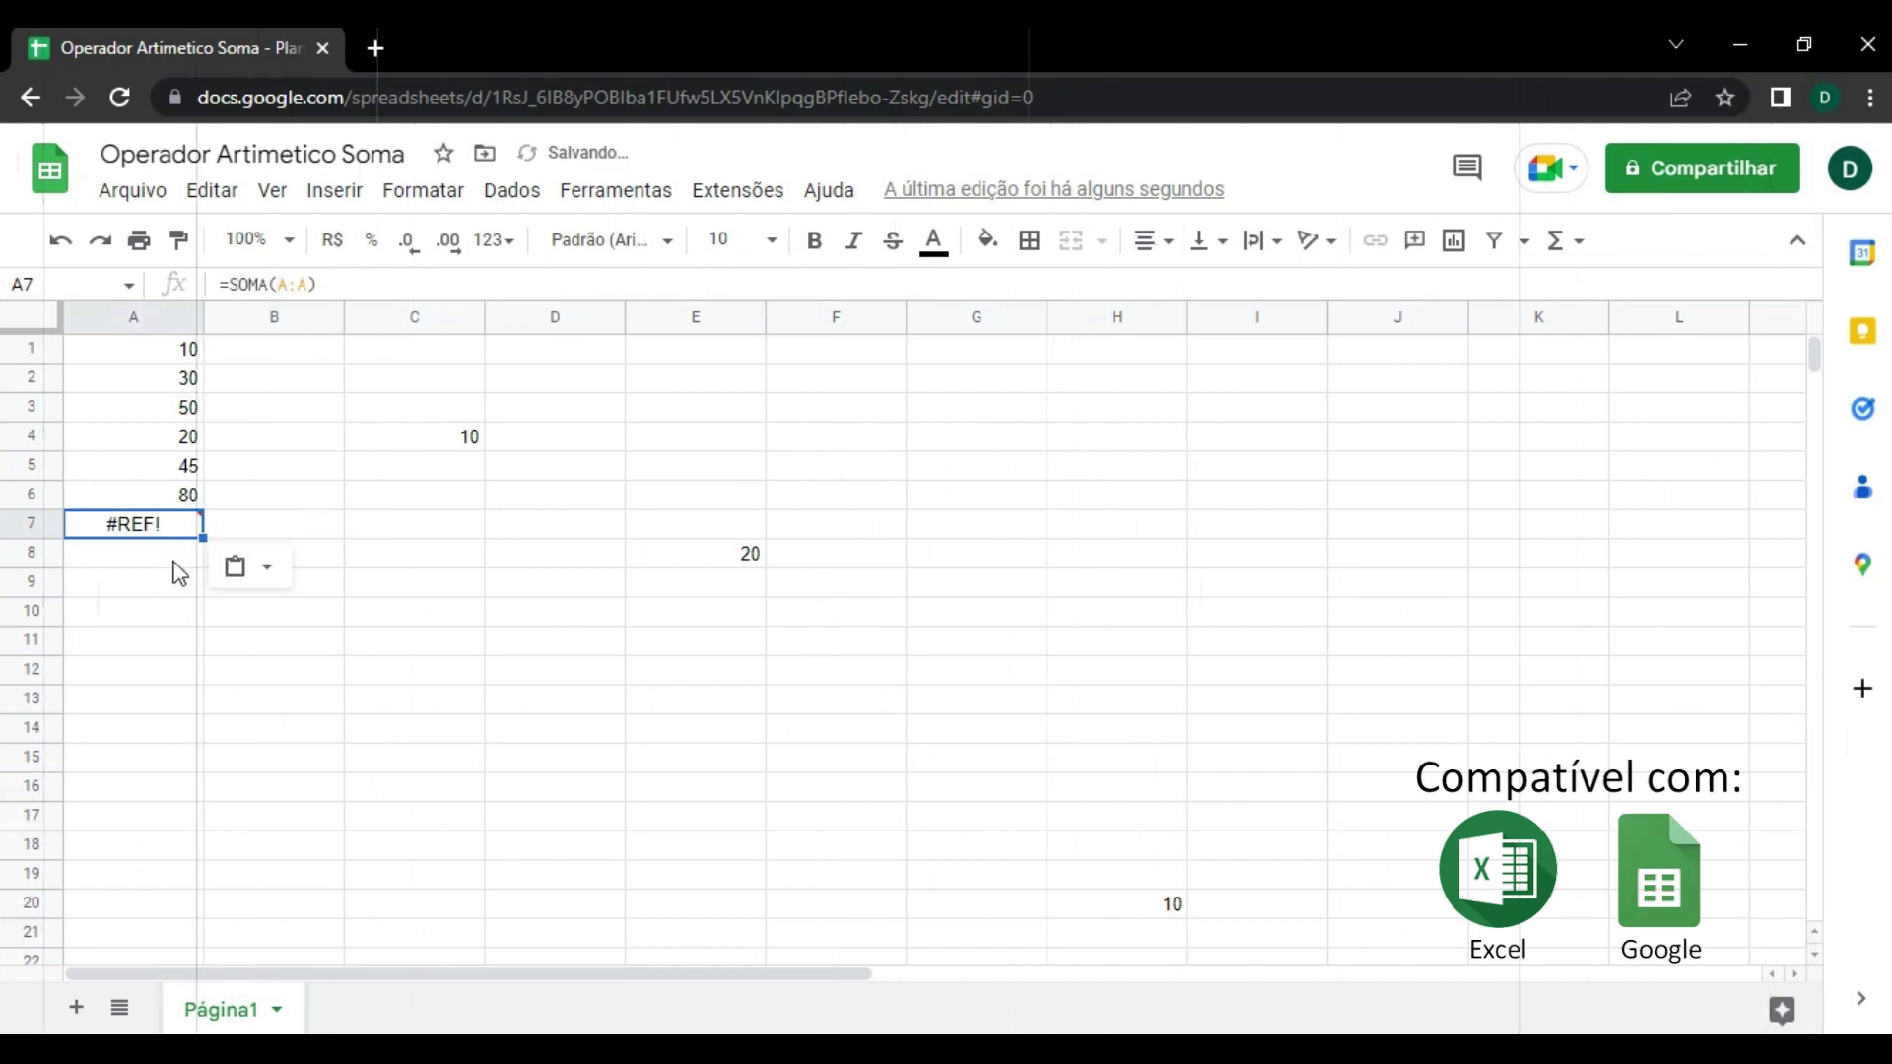
mouse_move(152, 533)
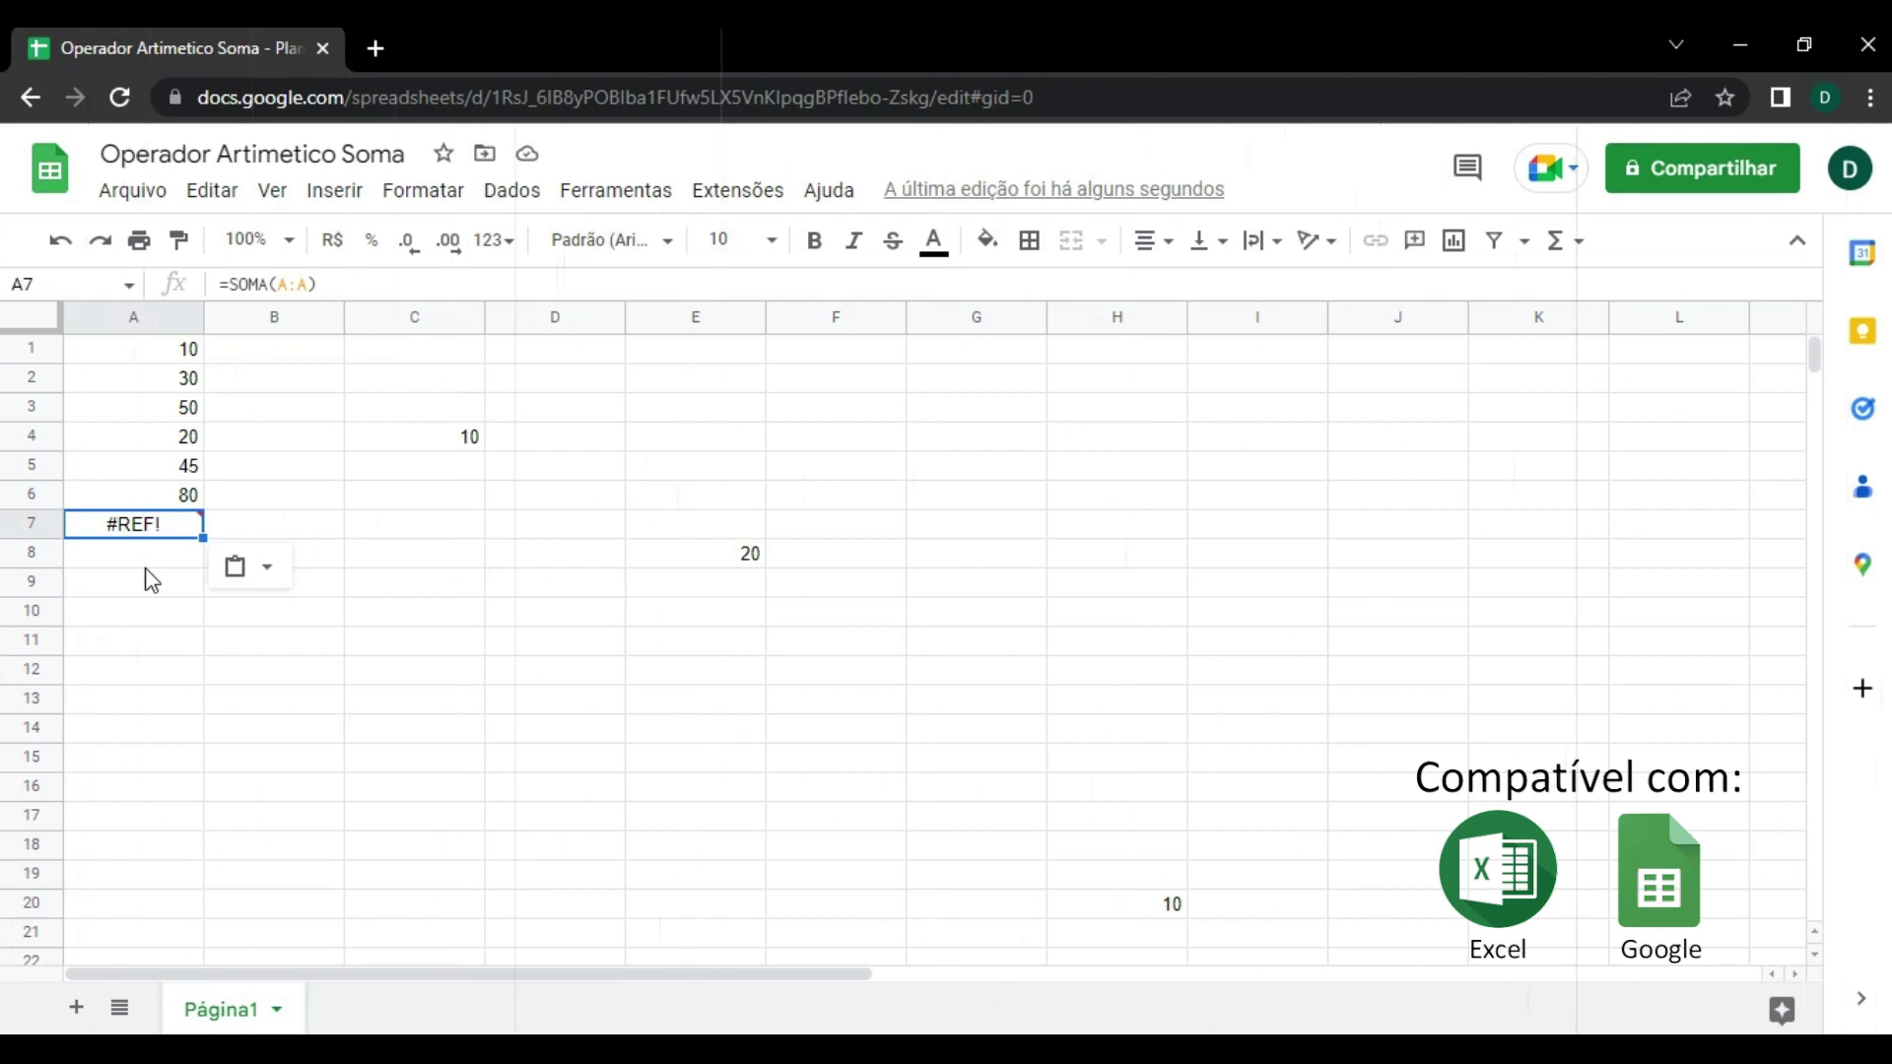
key(ctrl+x)
click(309, 538)
key(ctrl+v)
click(418, 638)
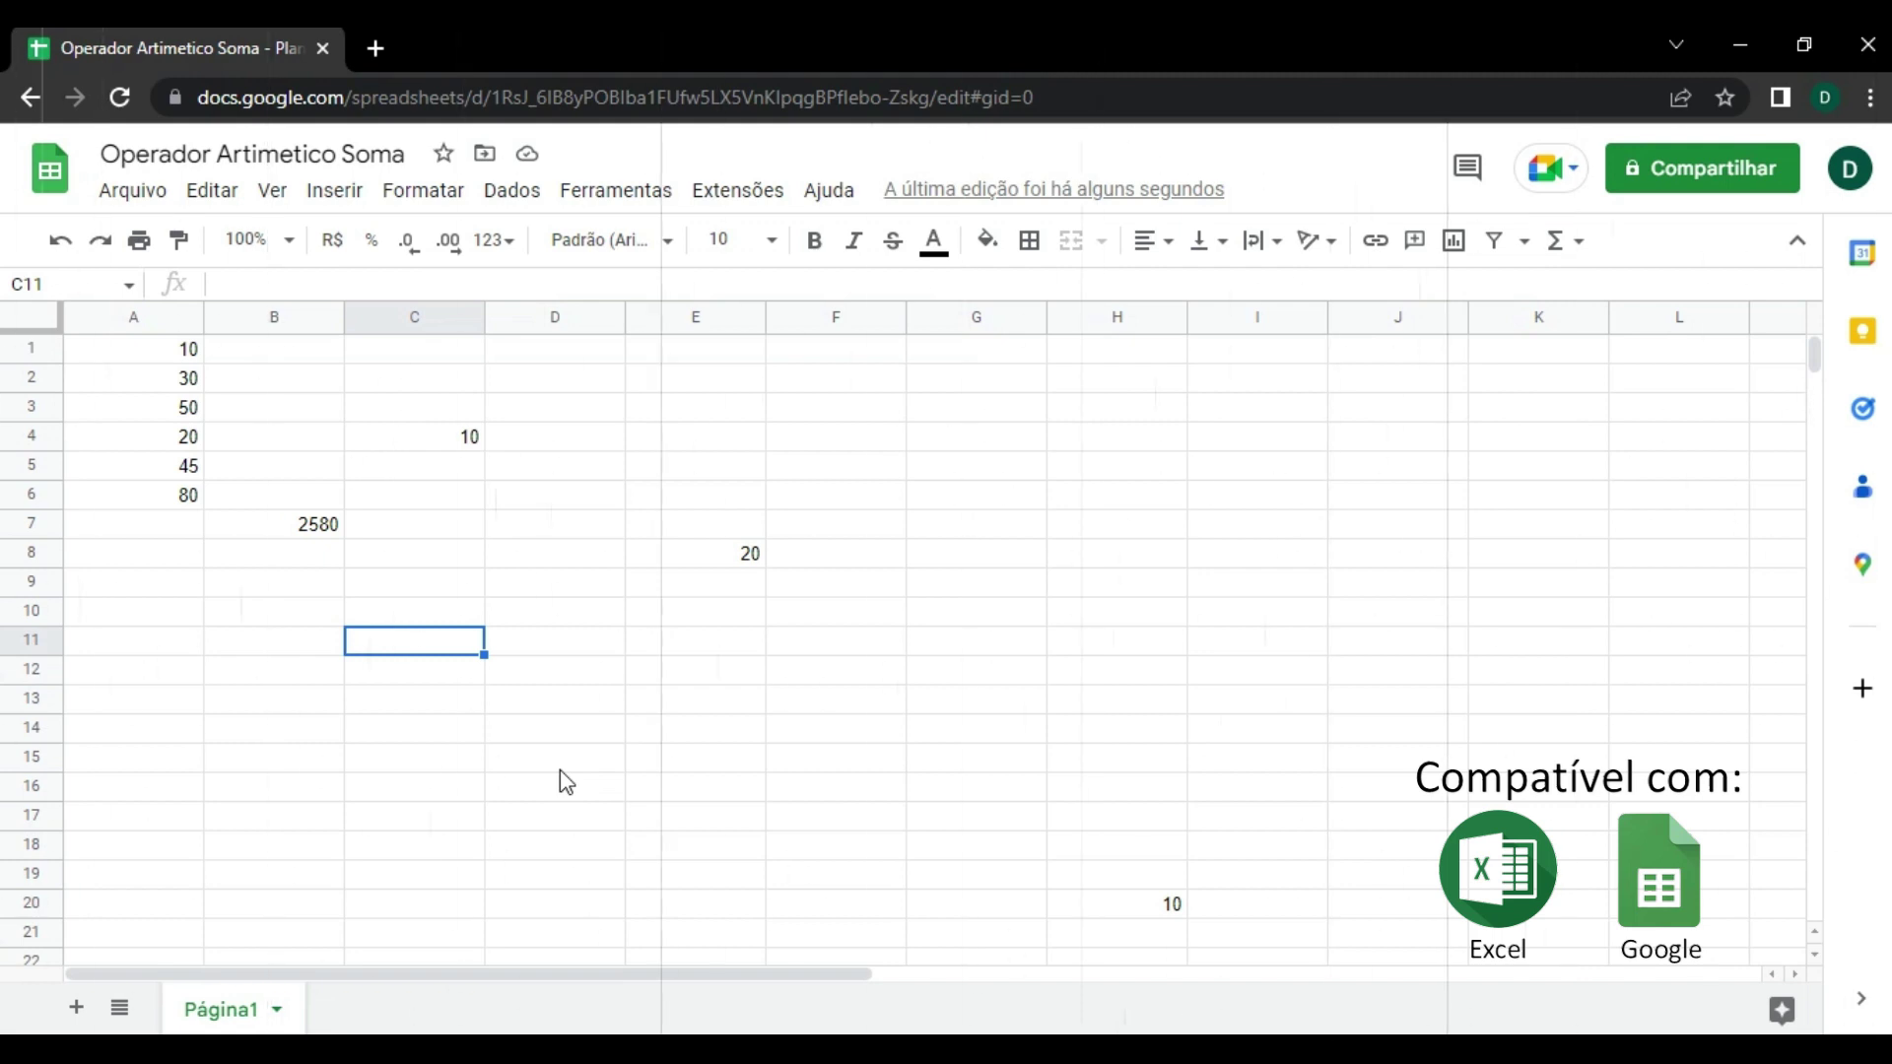
Enter the values 10, 39, 50 and 45 across row 13, in cells A13 to D13.
click(168, 705)
text(10)
key(Tab)
text(39)
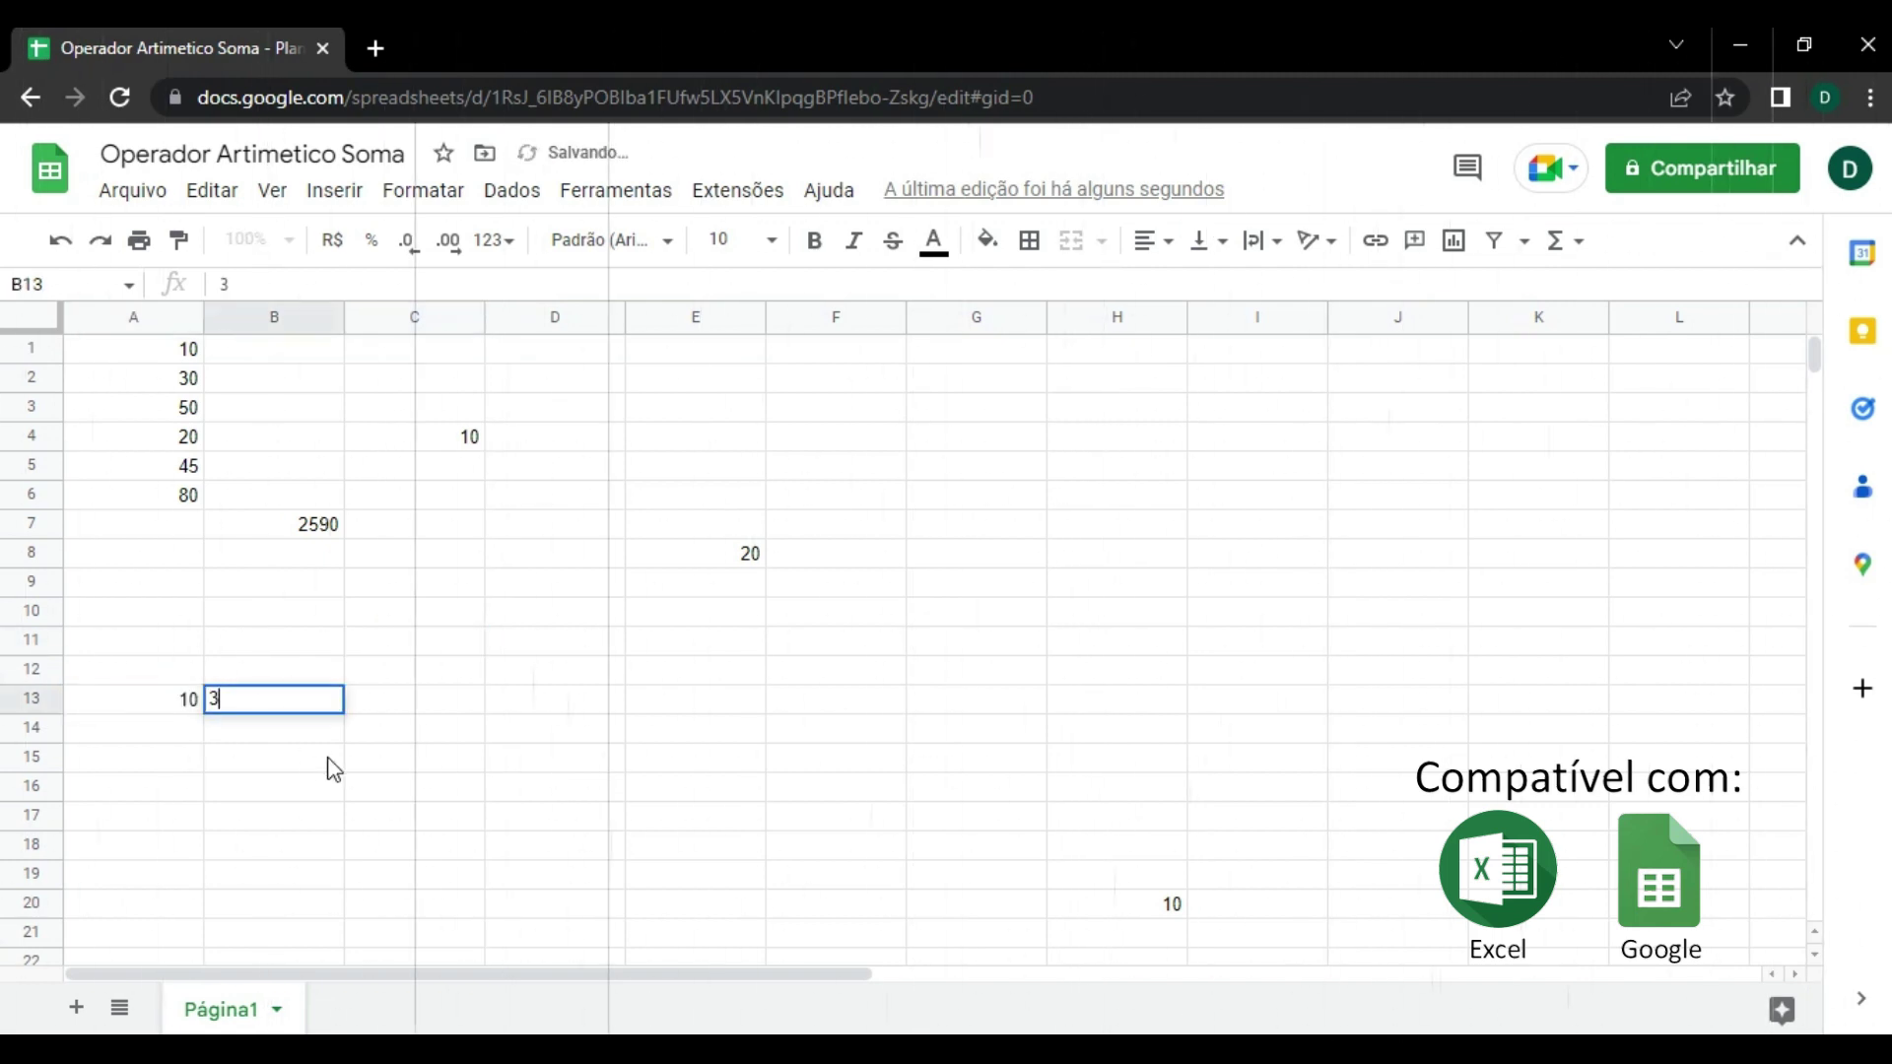
key(Tab)
text(50)
key(Tab)
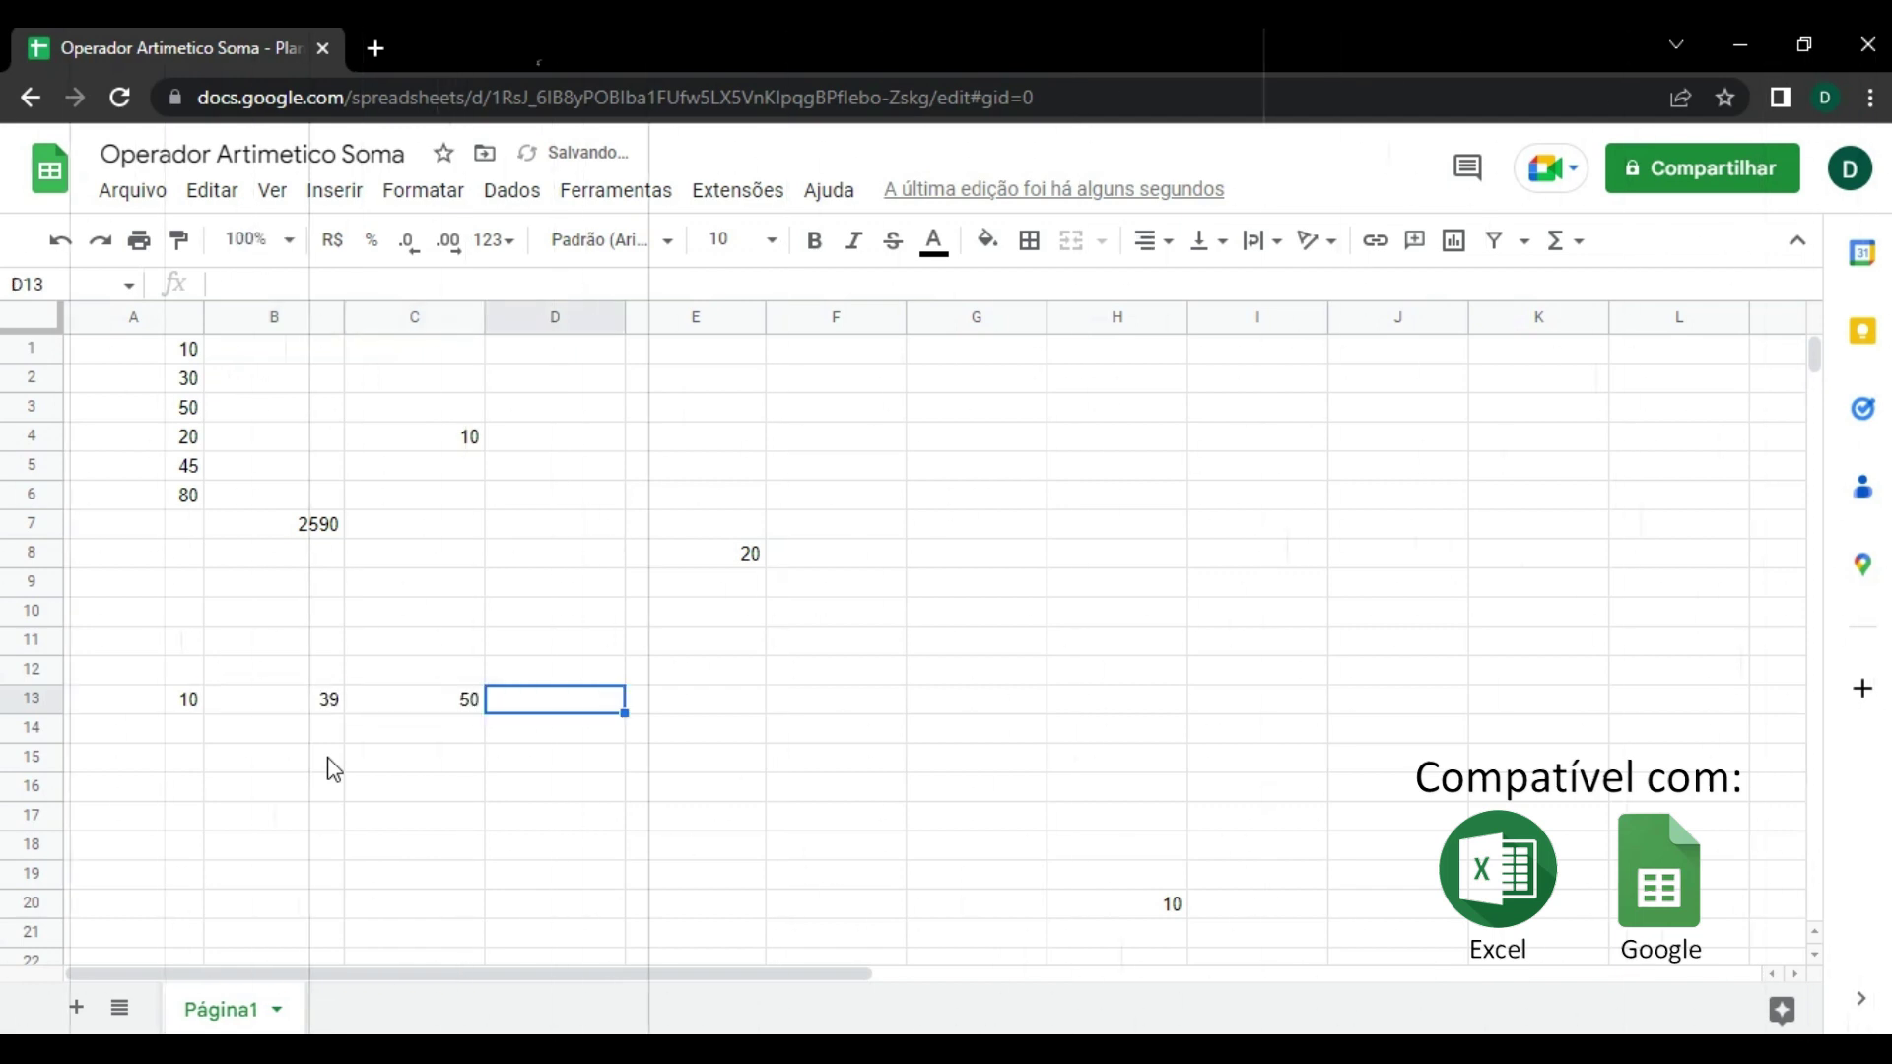
text(45)
key(Tab)
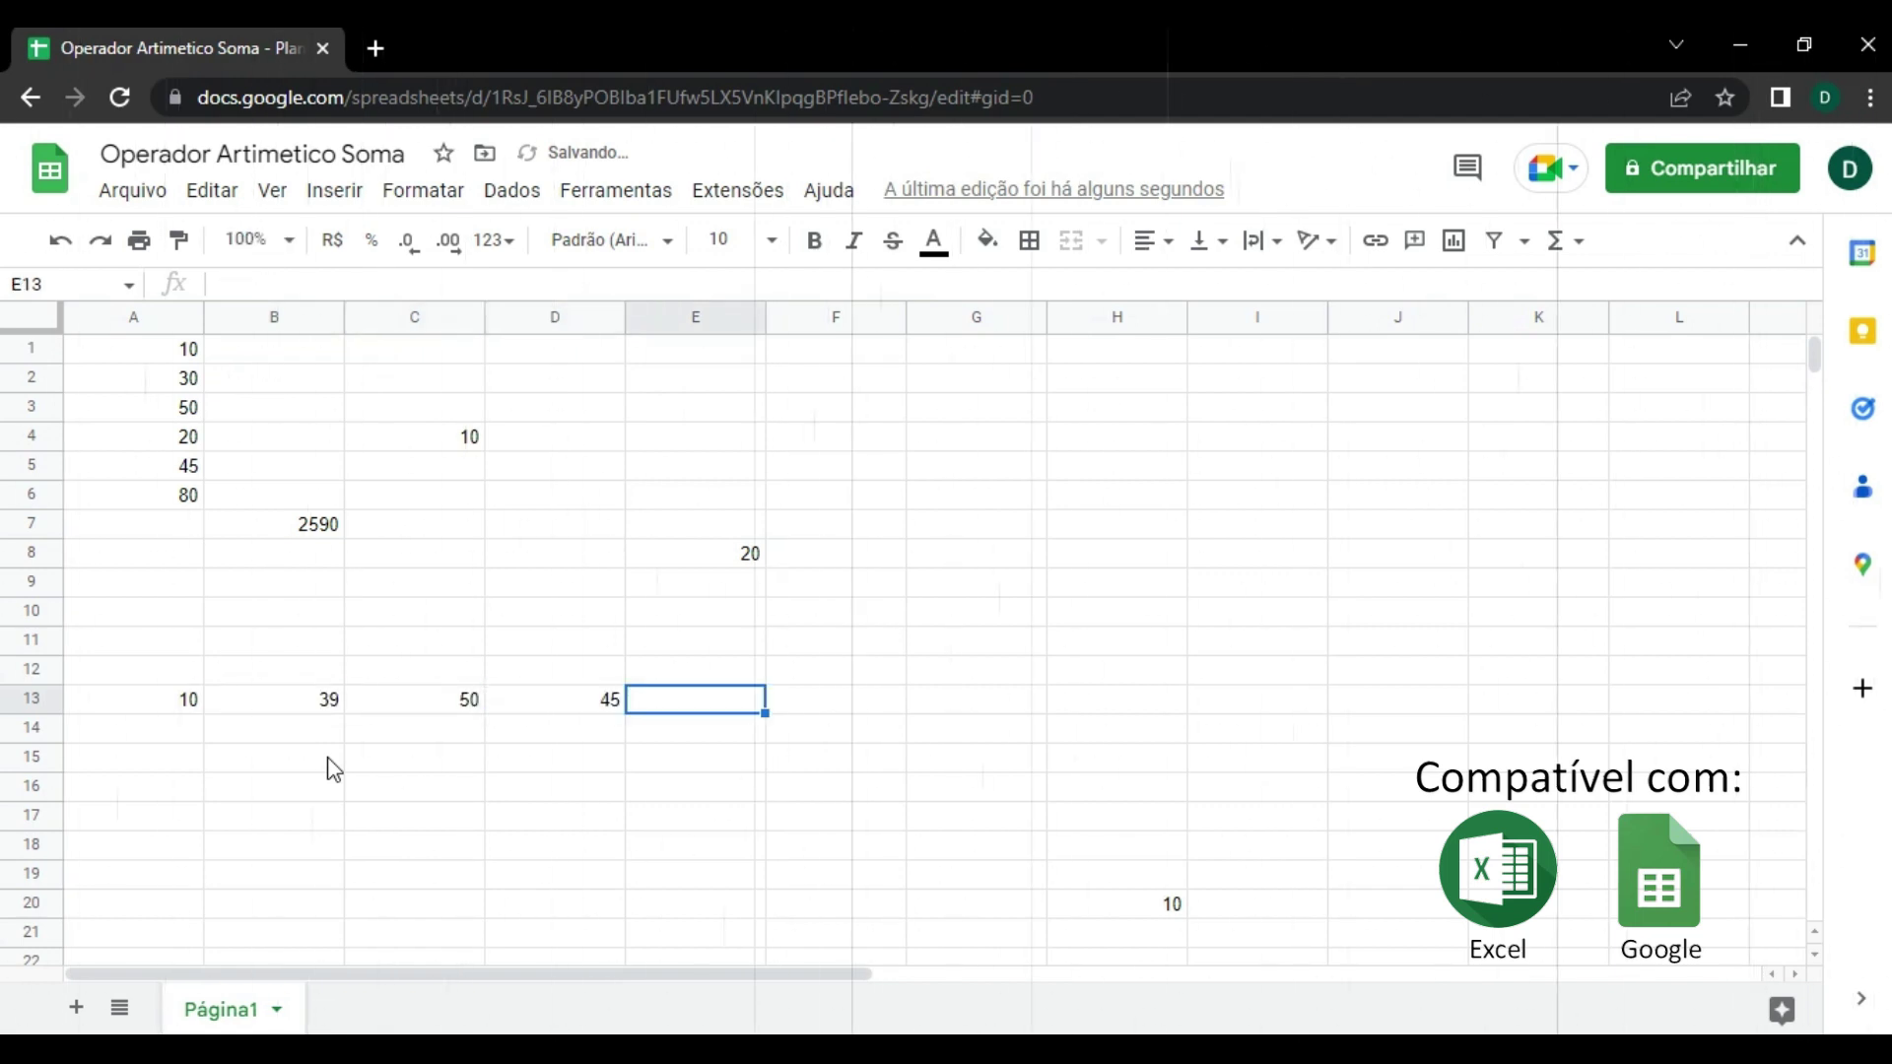
Total row 13 in cell E13 with the suggested sum formula, and replace its range by selecting A13:D13 on the sheet.
text(=)
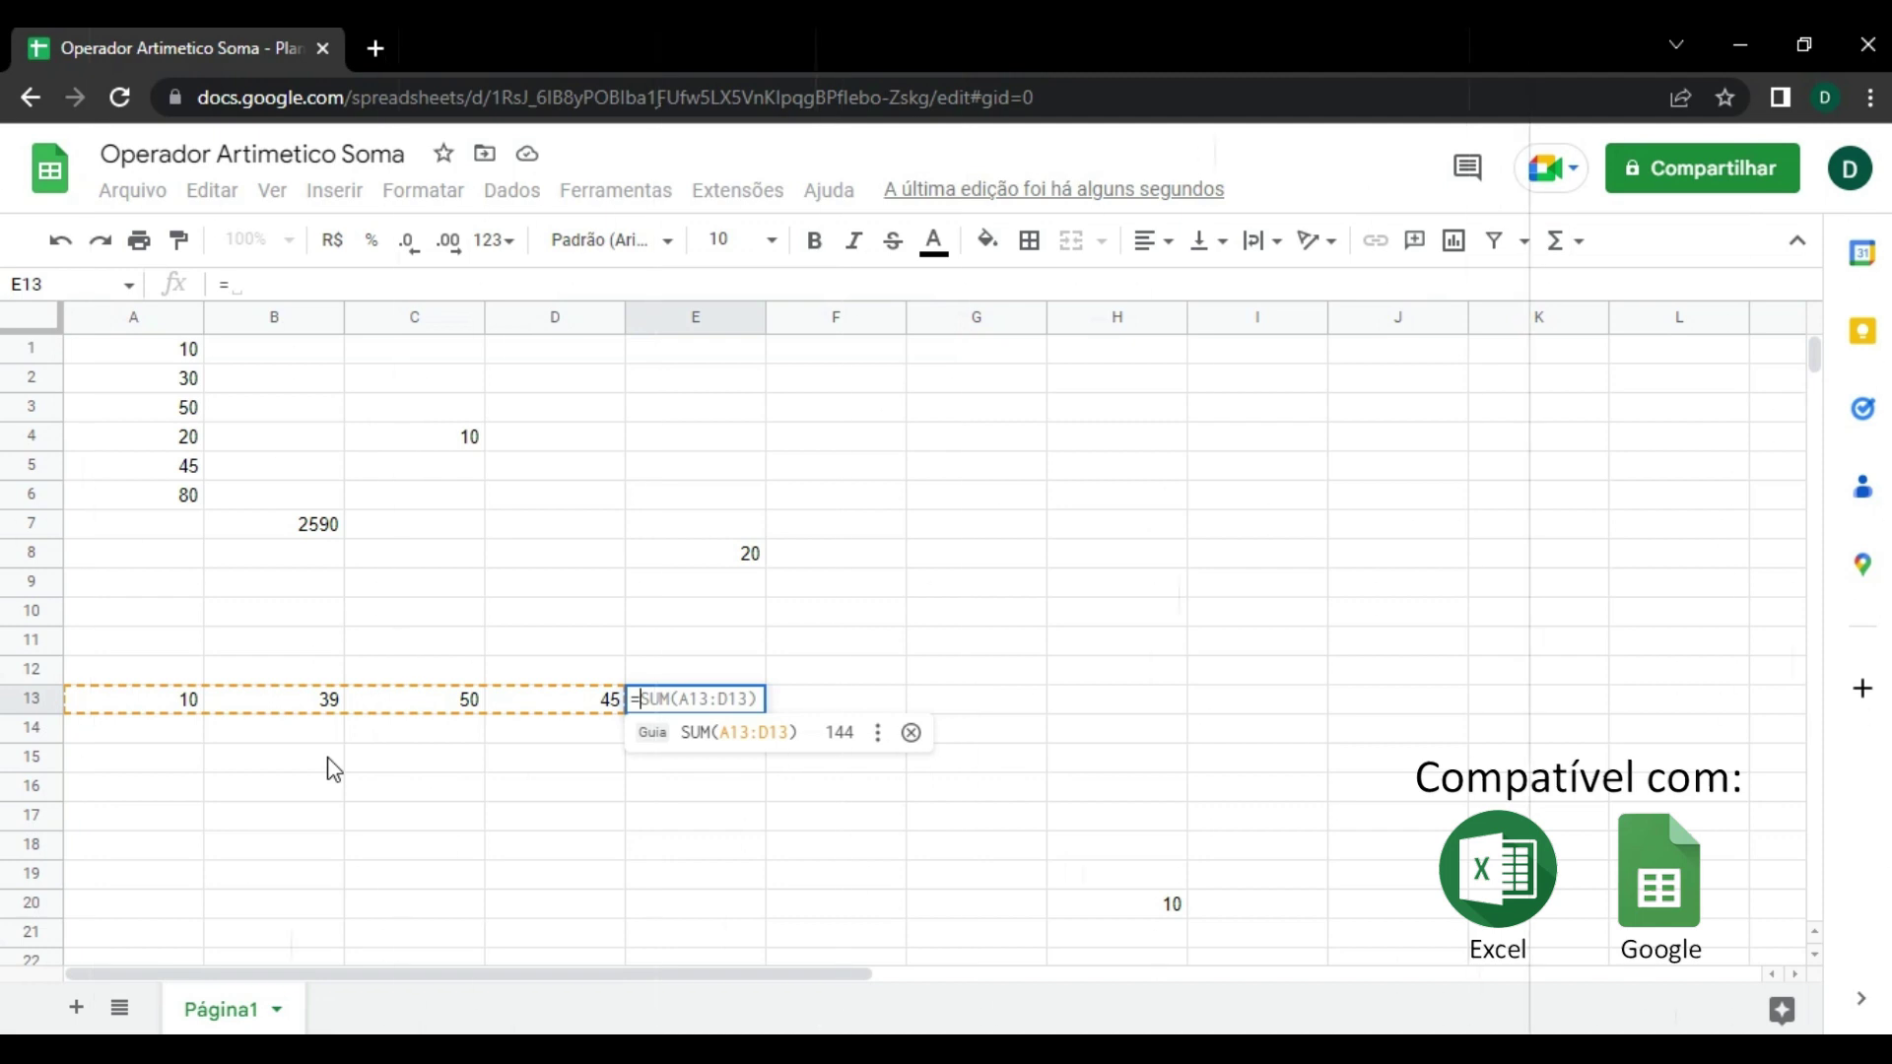
key(Tab)
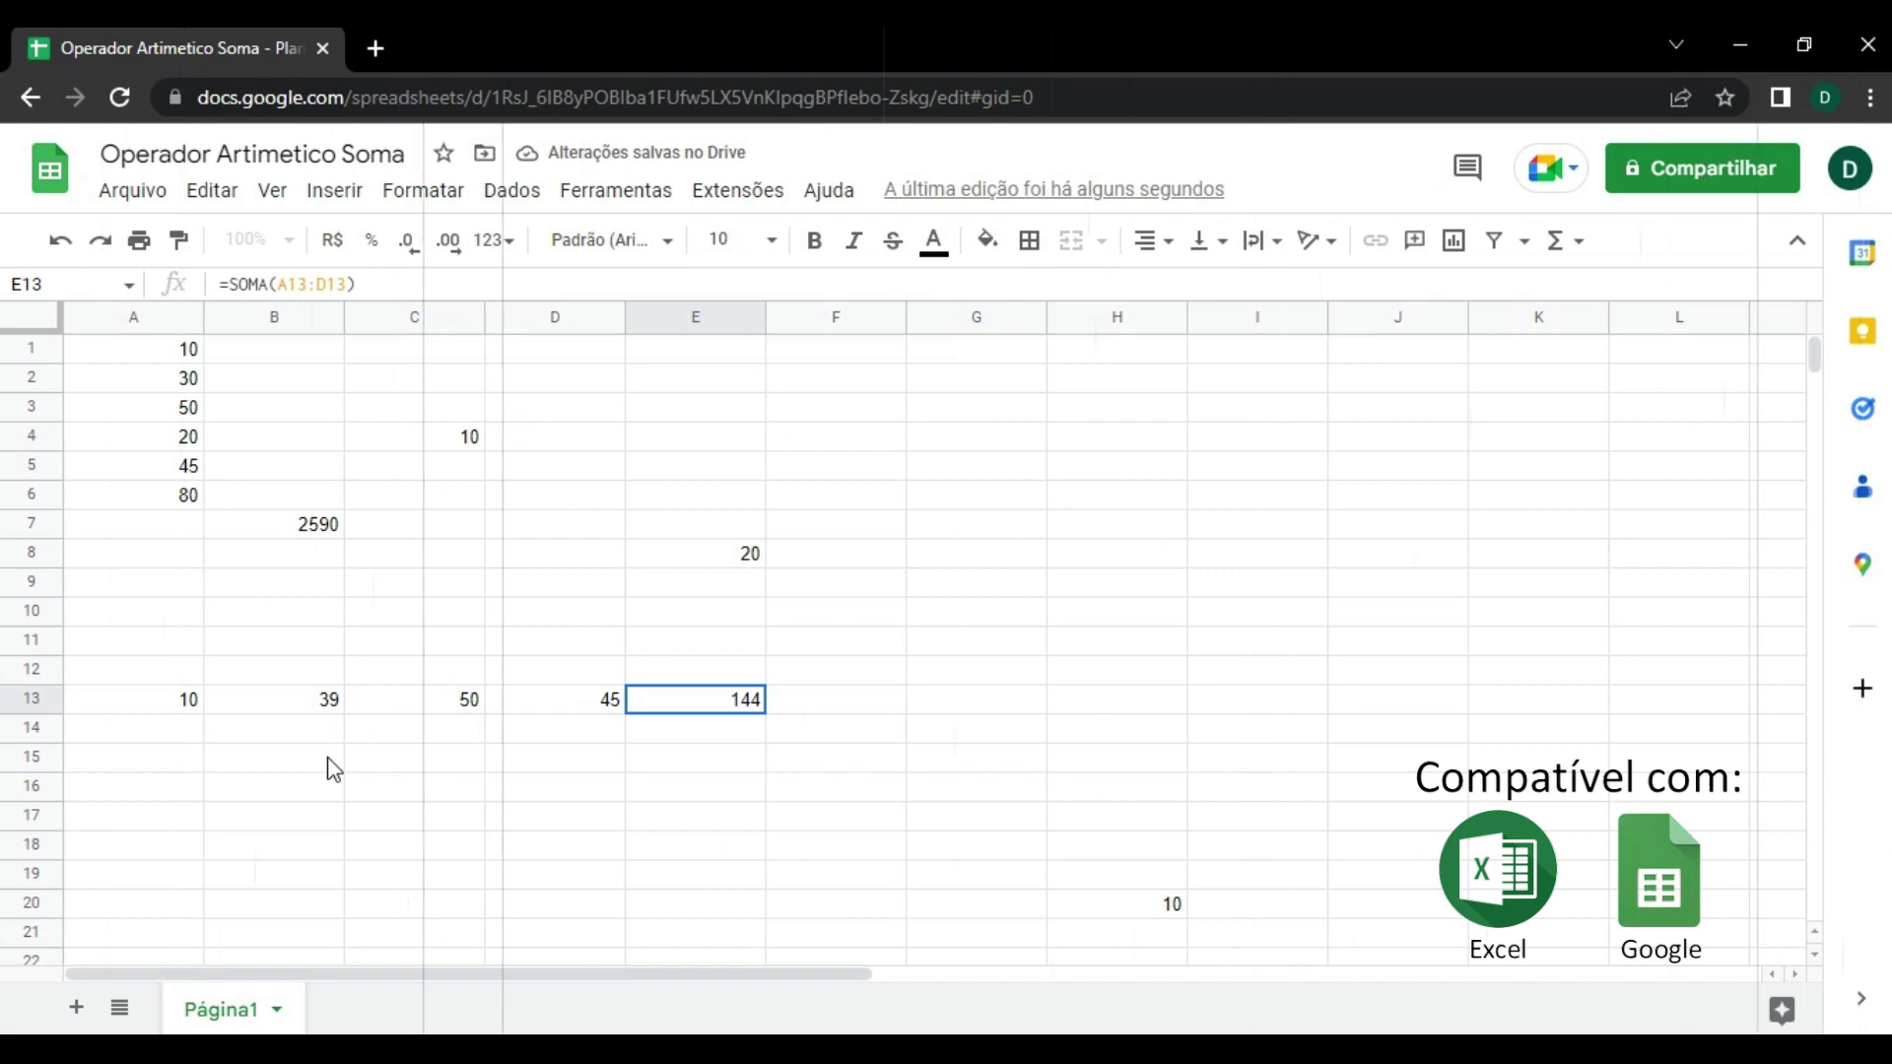
key(F2)
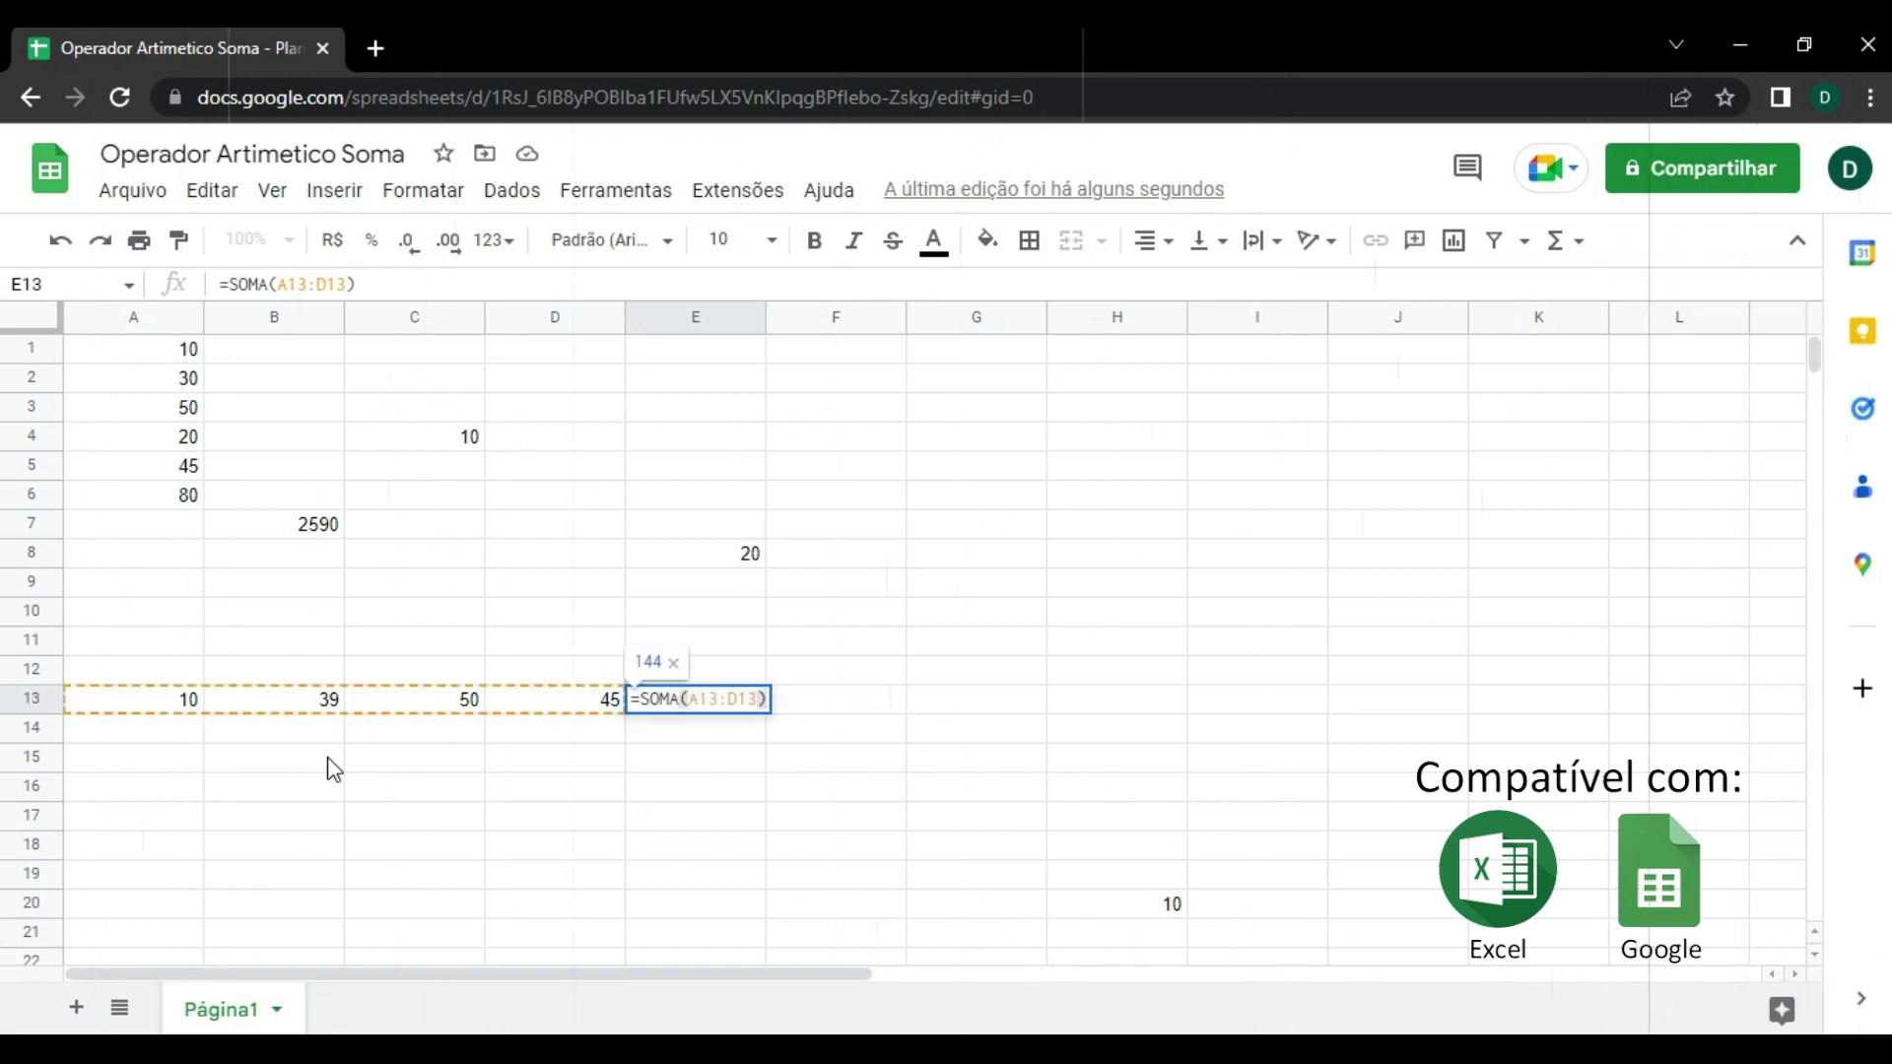
key(BackSpace)
key(BackSpace)
key(BackSpace)
key(BackSpace)
key(BackSpace)
key(BackSpace)
key(BackSpace)
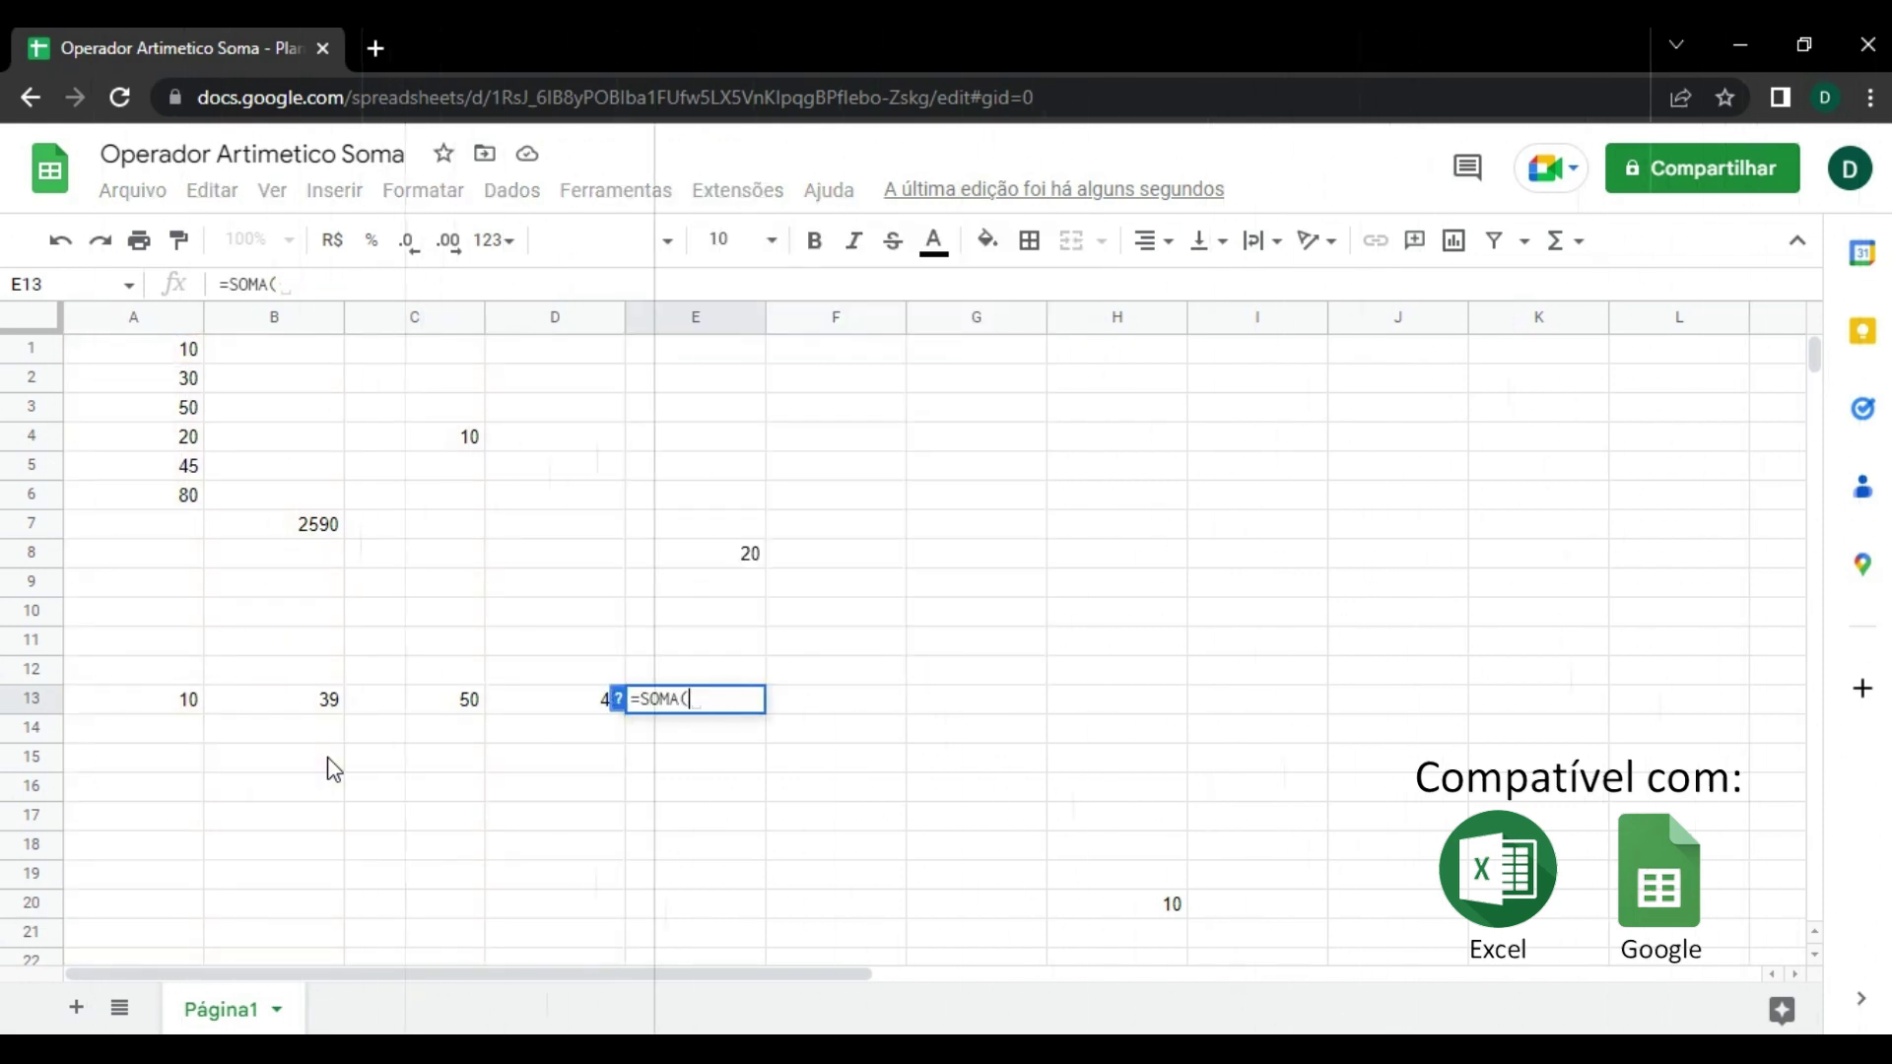
drag(169, 703, 540, 711)
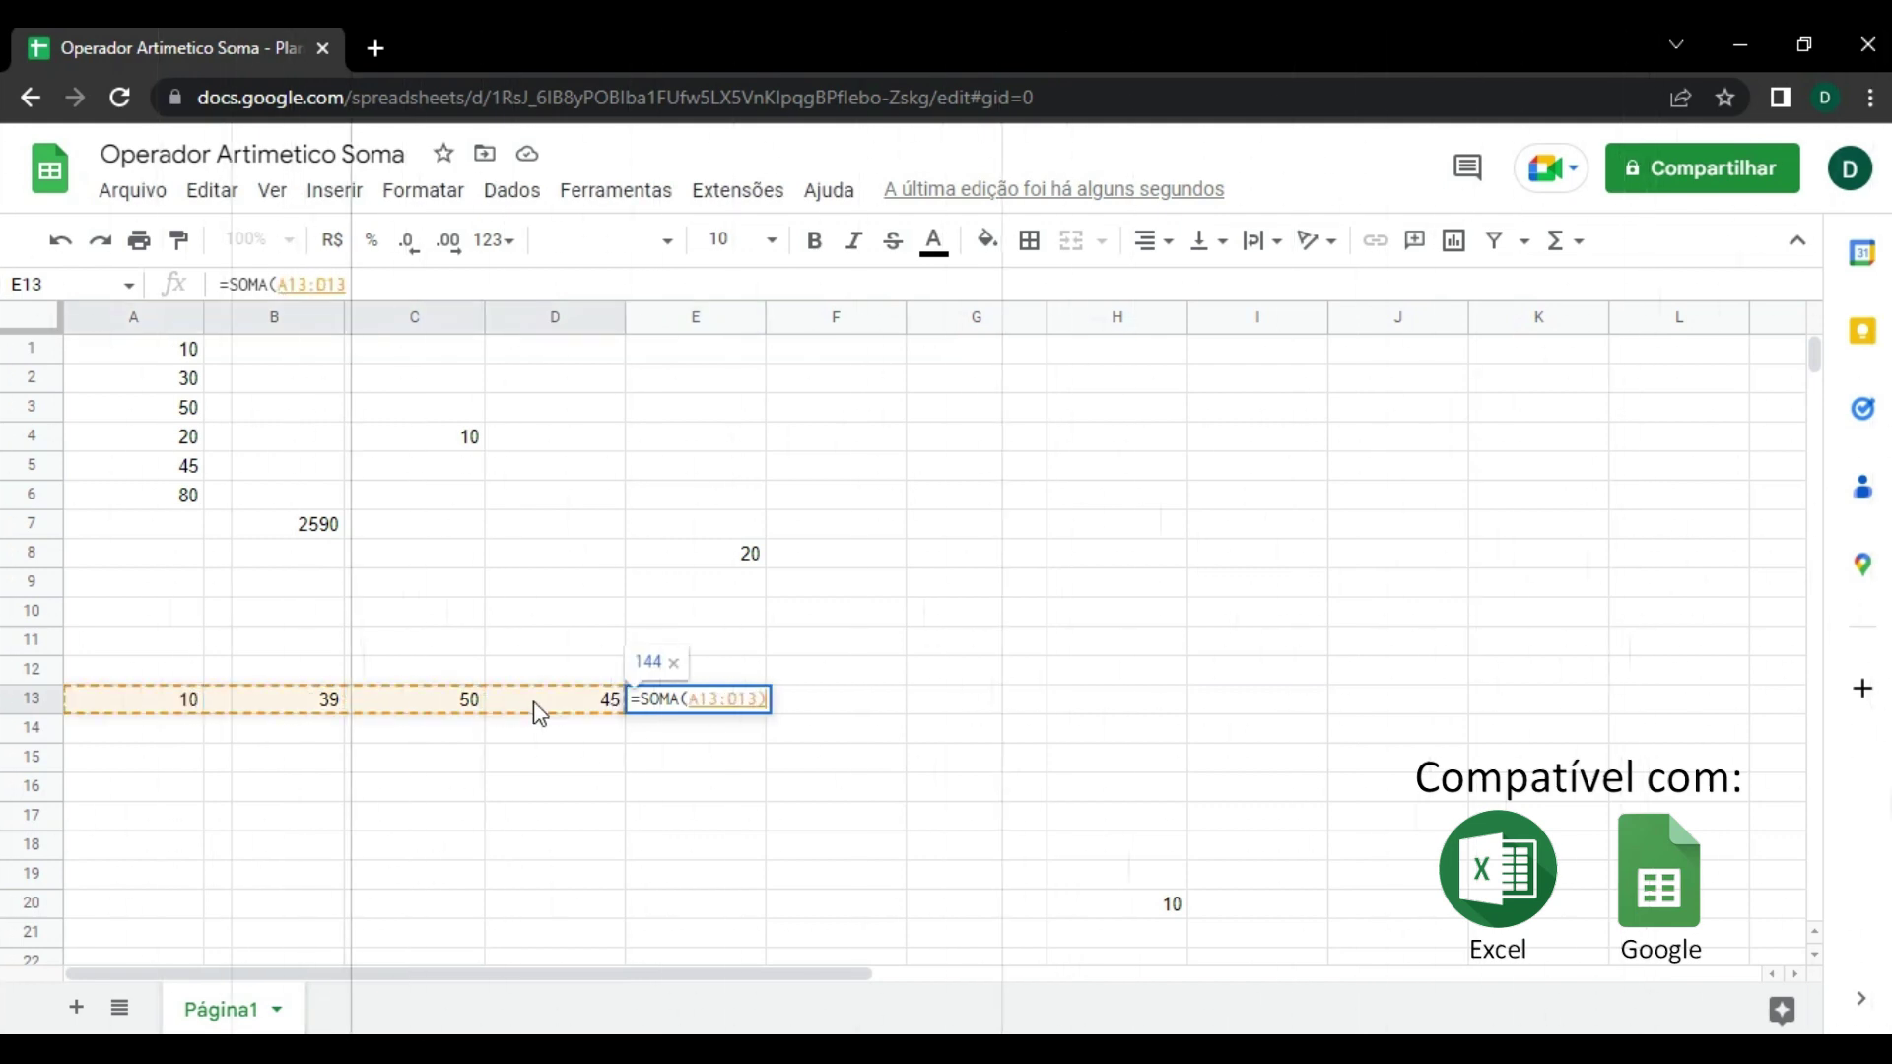
key(Return)
Clear cell E13 and try to rebuild its SOMA formula by picking A13 and D13 as the range ends.
click(701, 709)
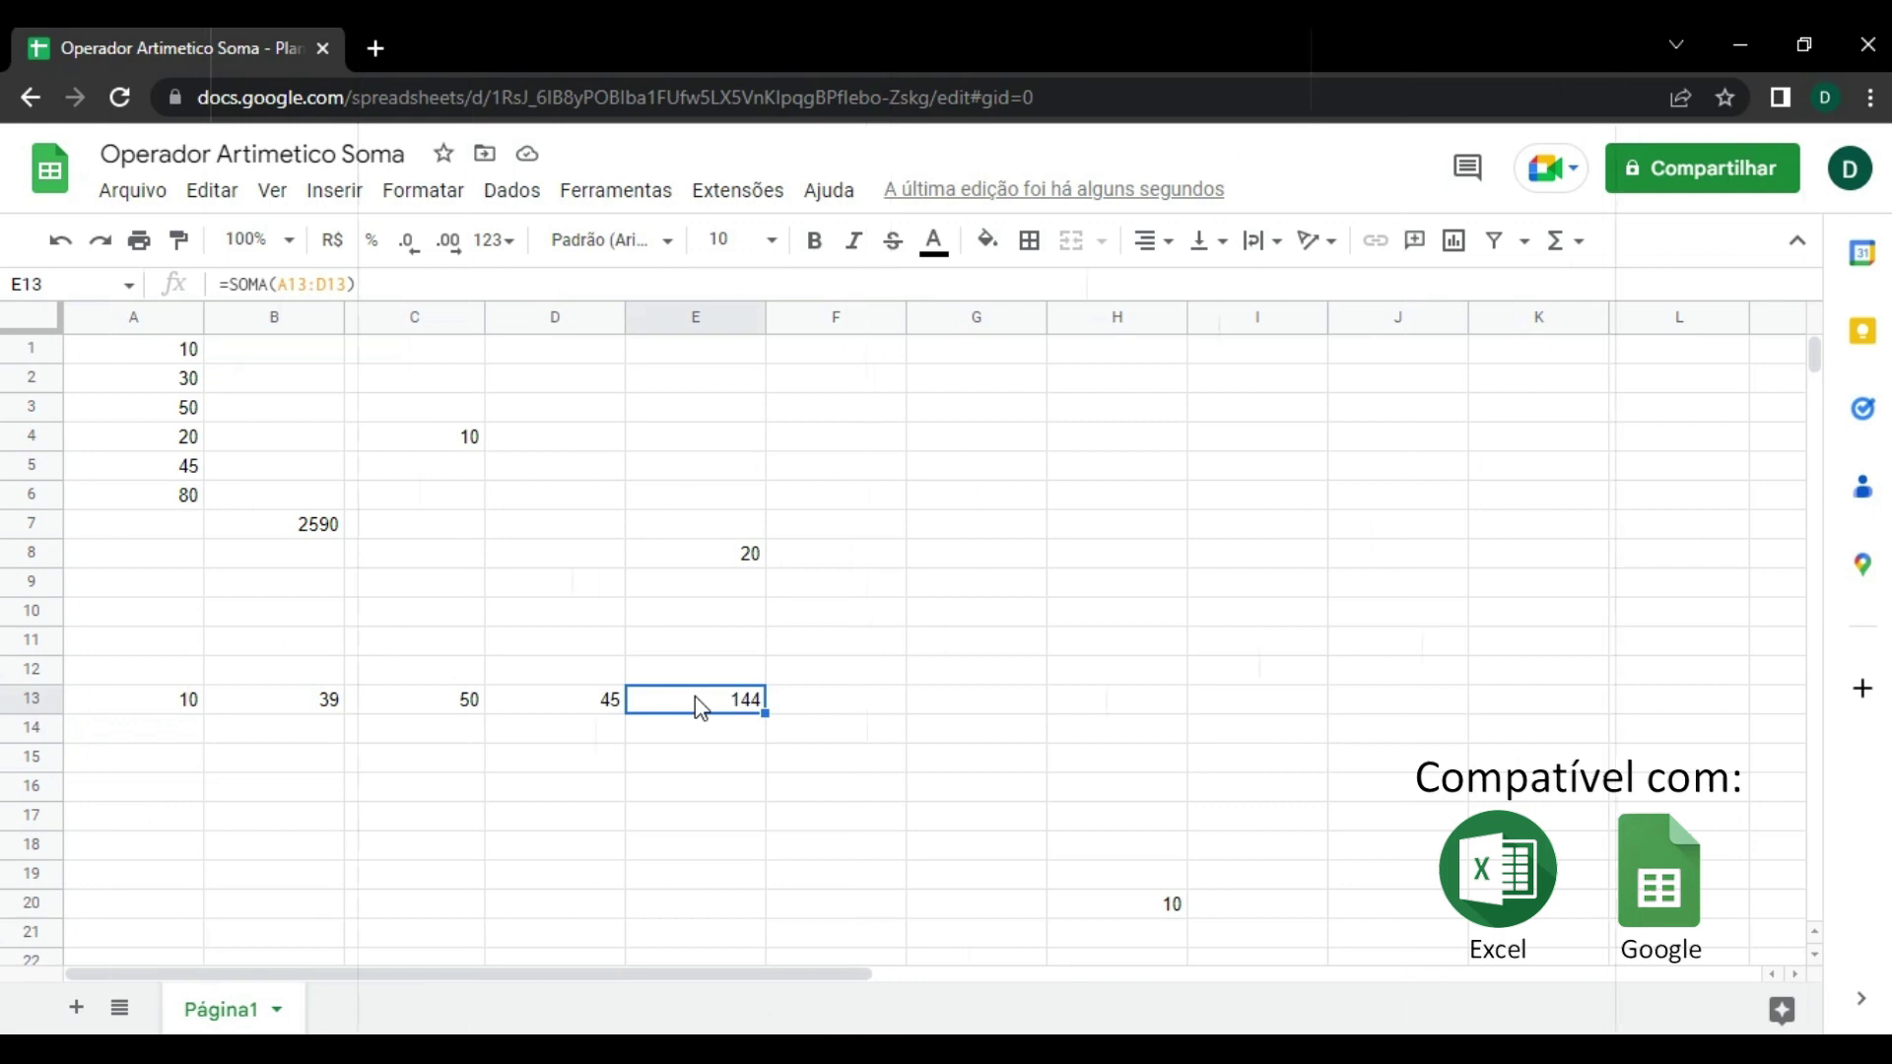
key(Delete)
text(=soma)
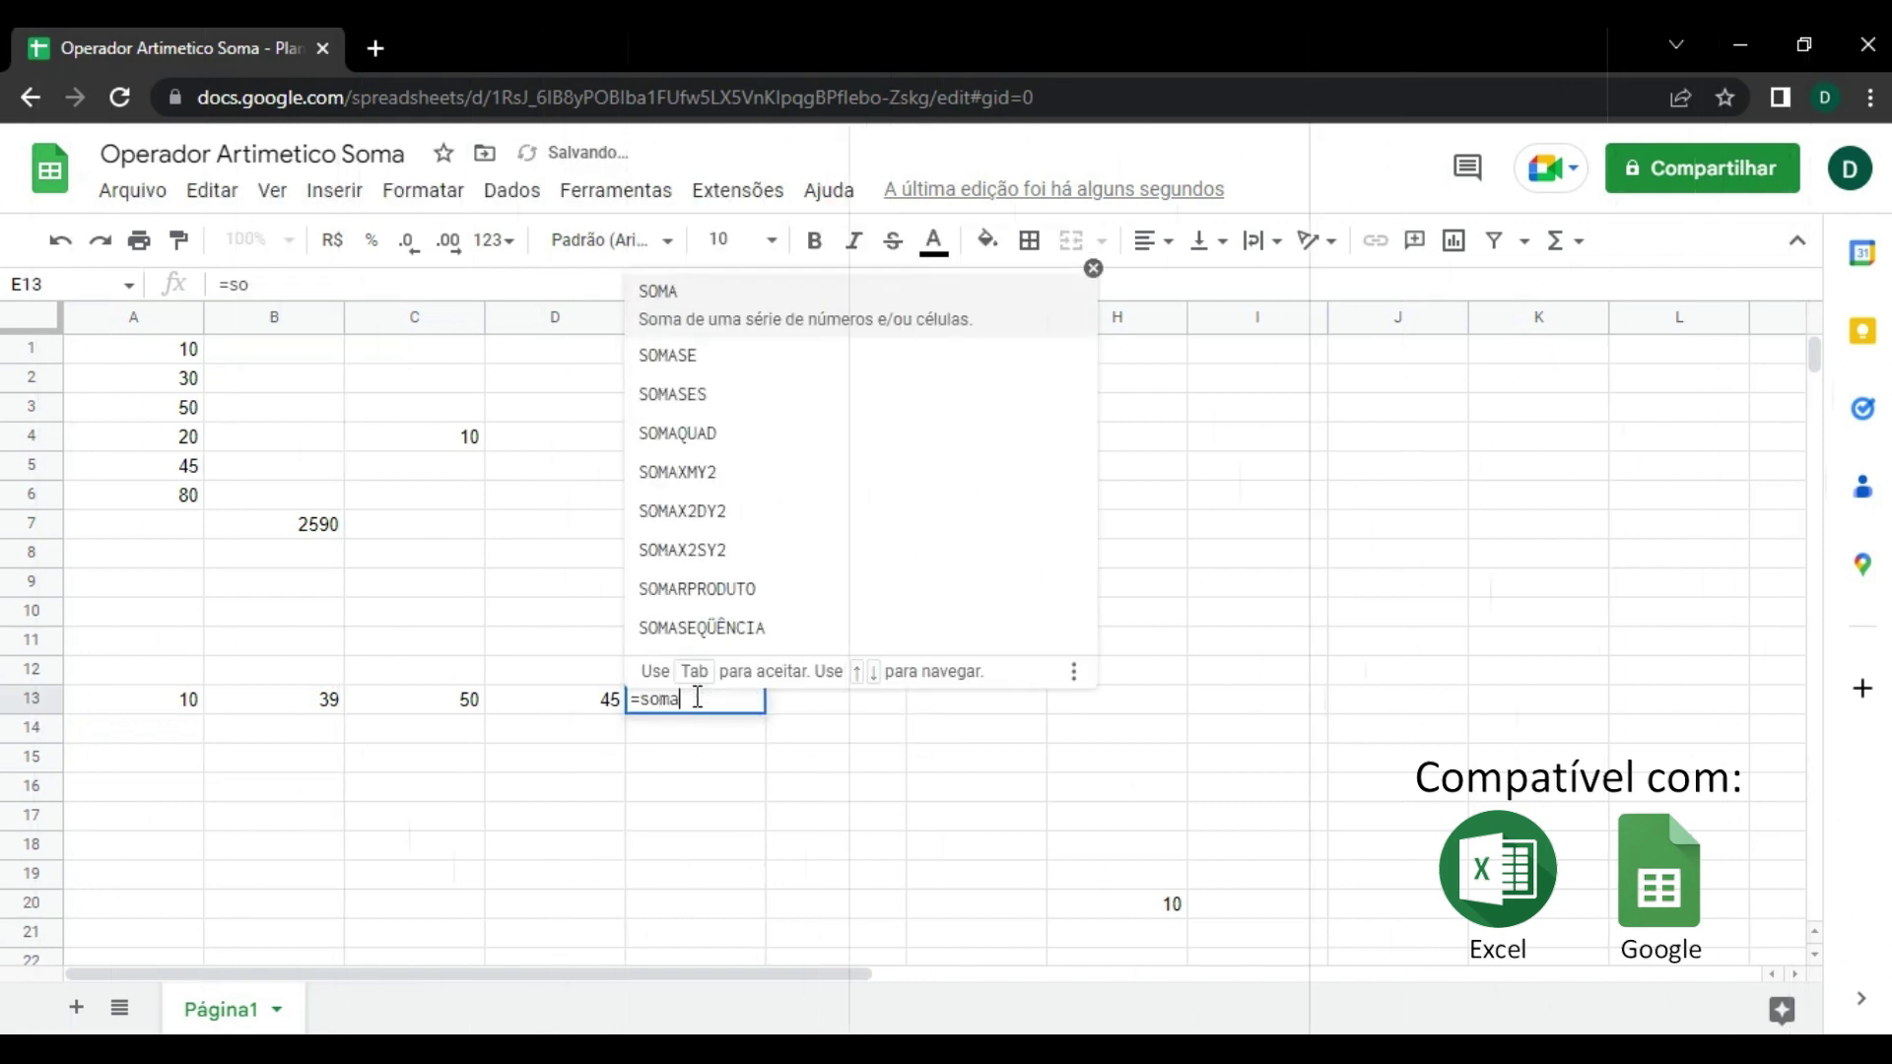
text(()
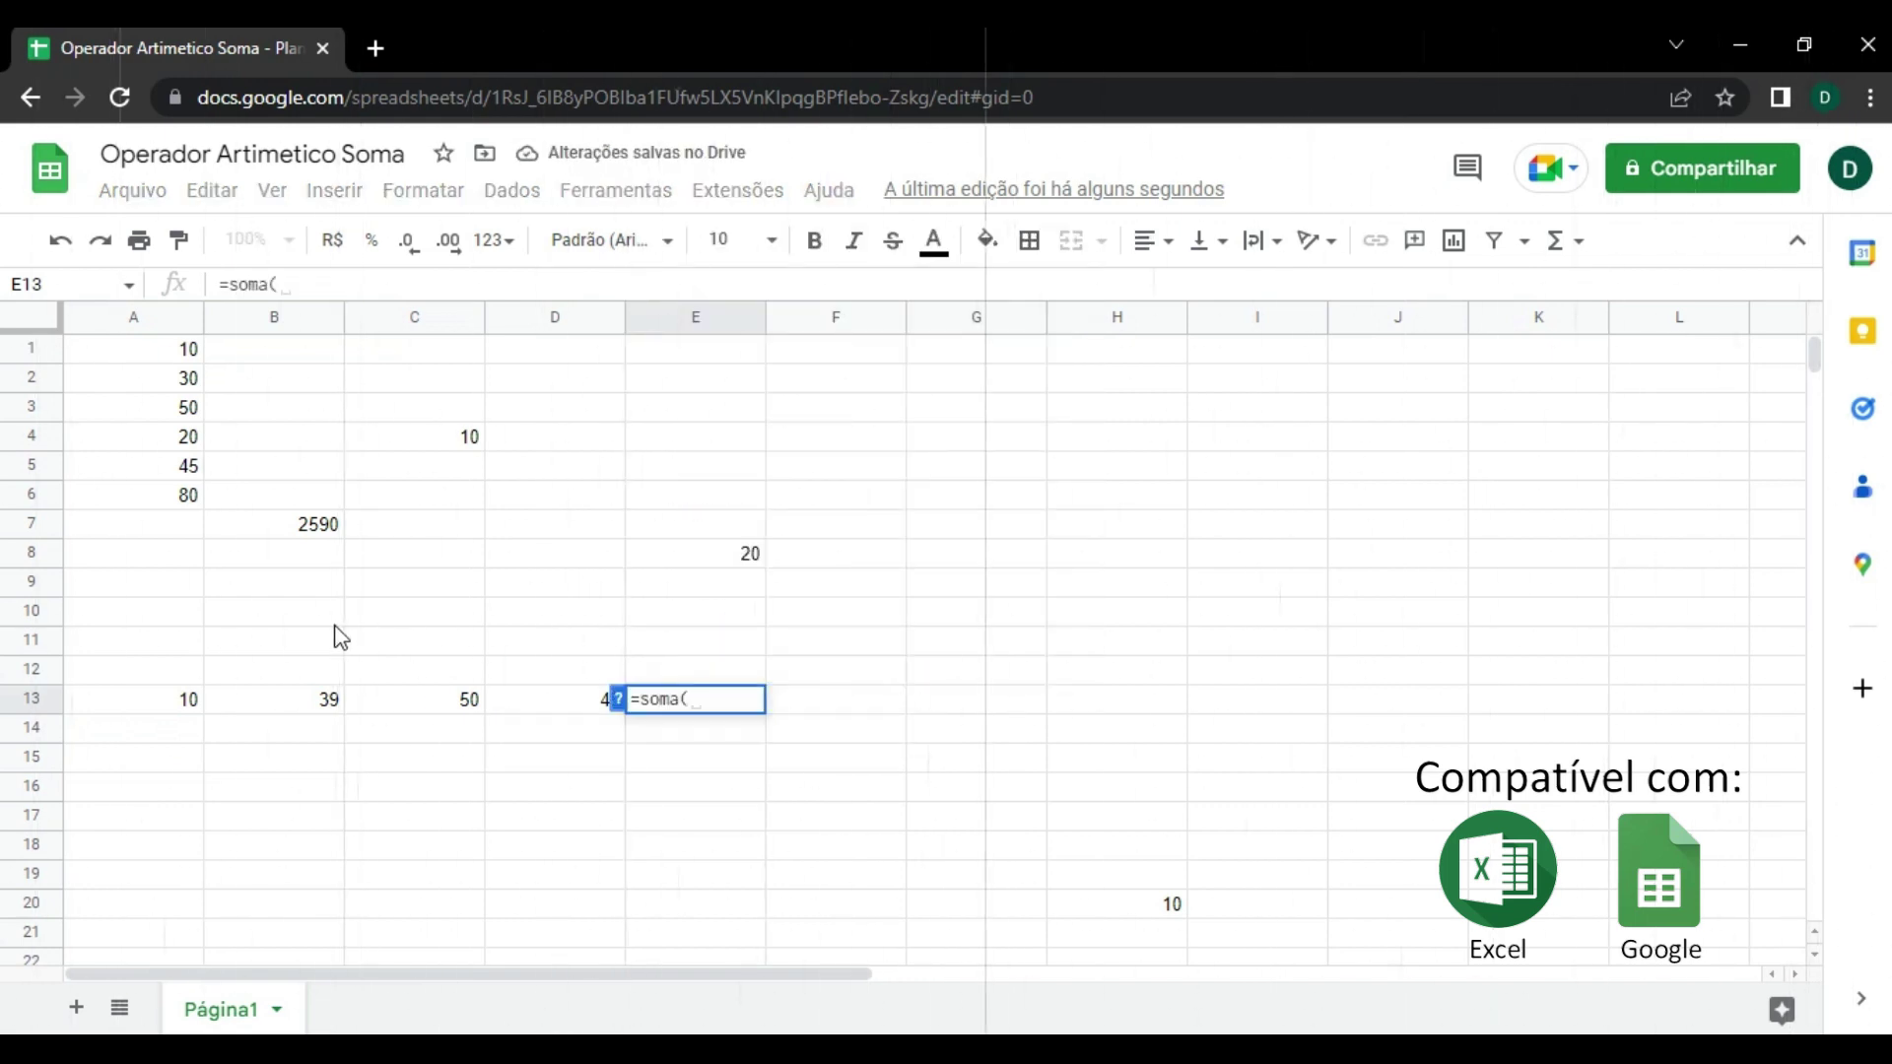
click(165, 703)
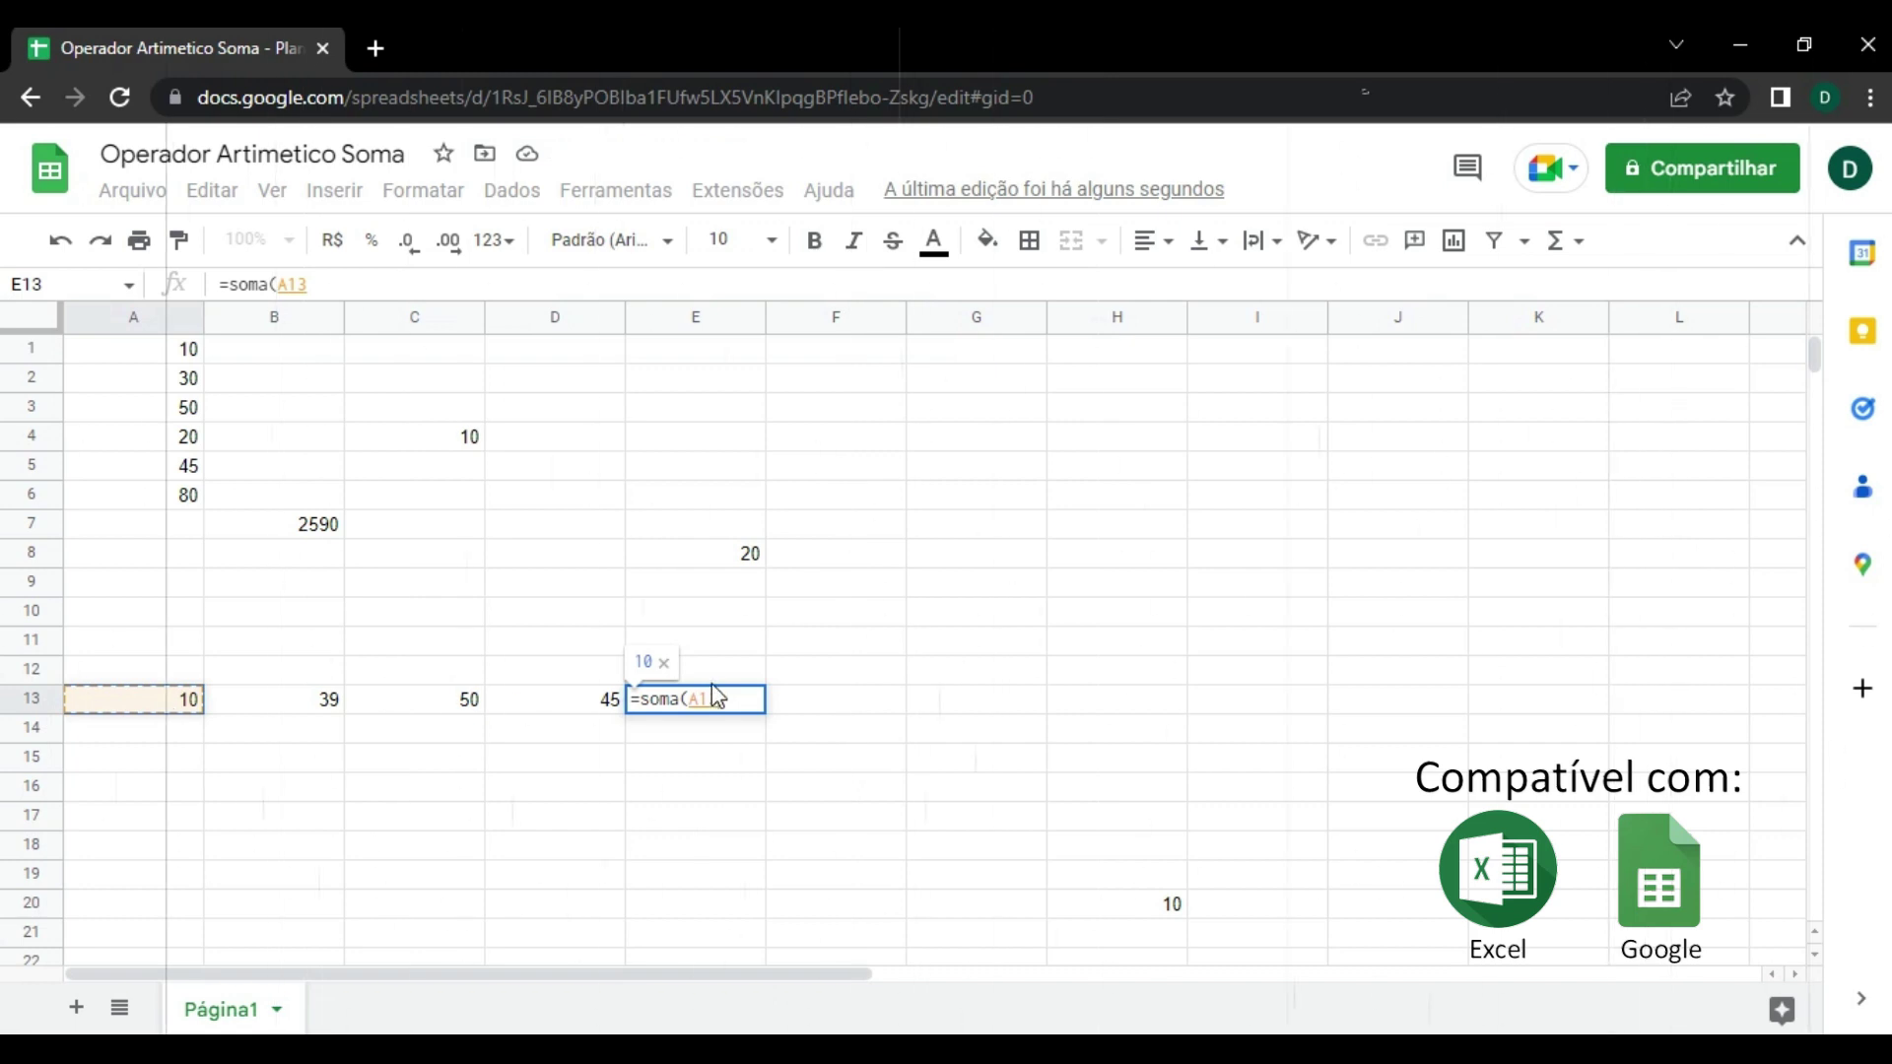
text(:)
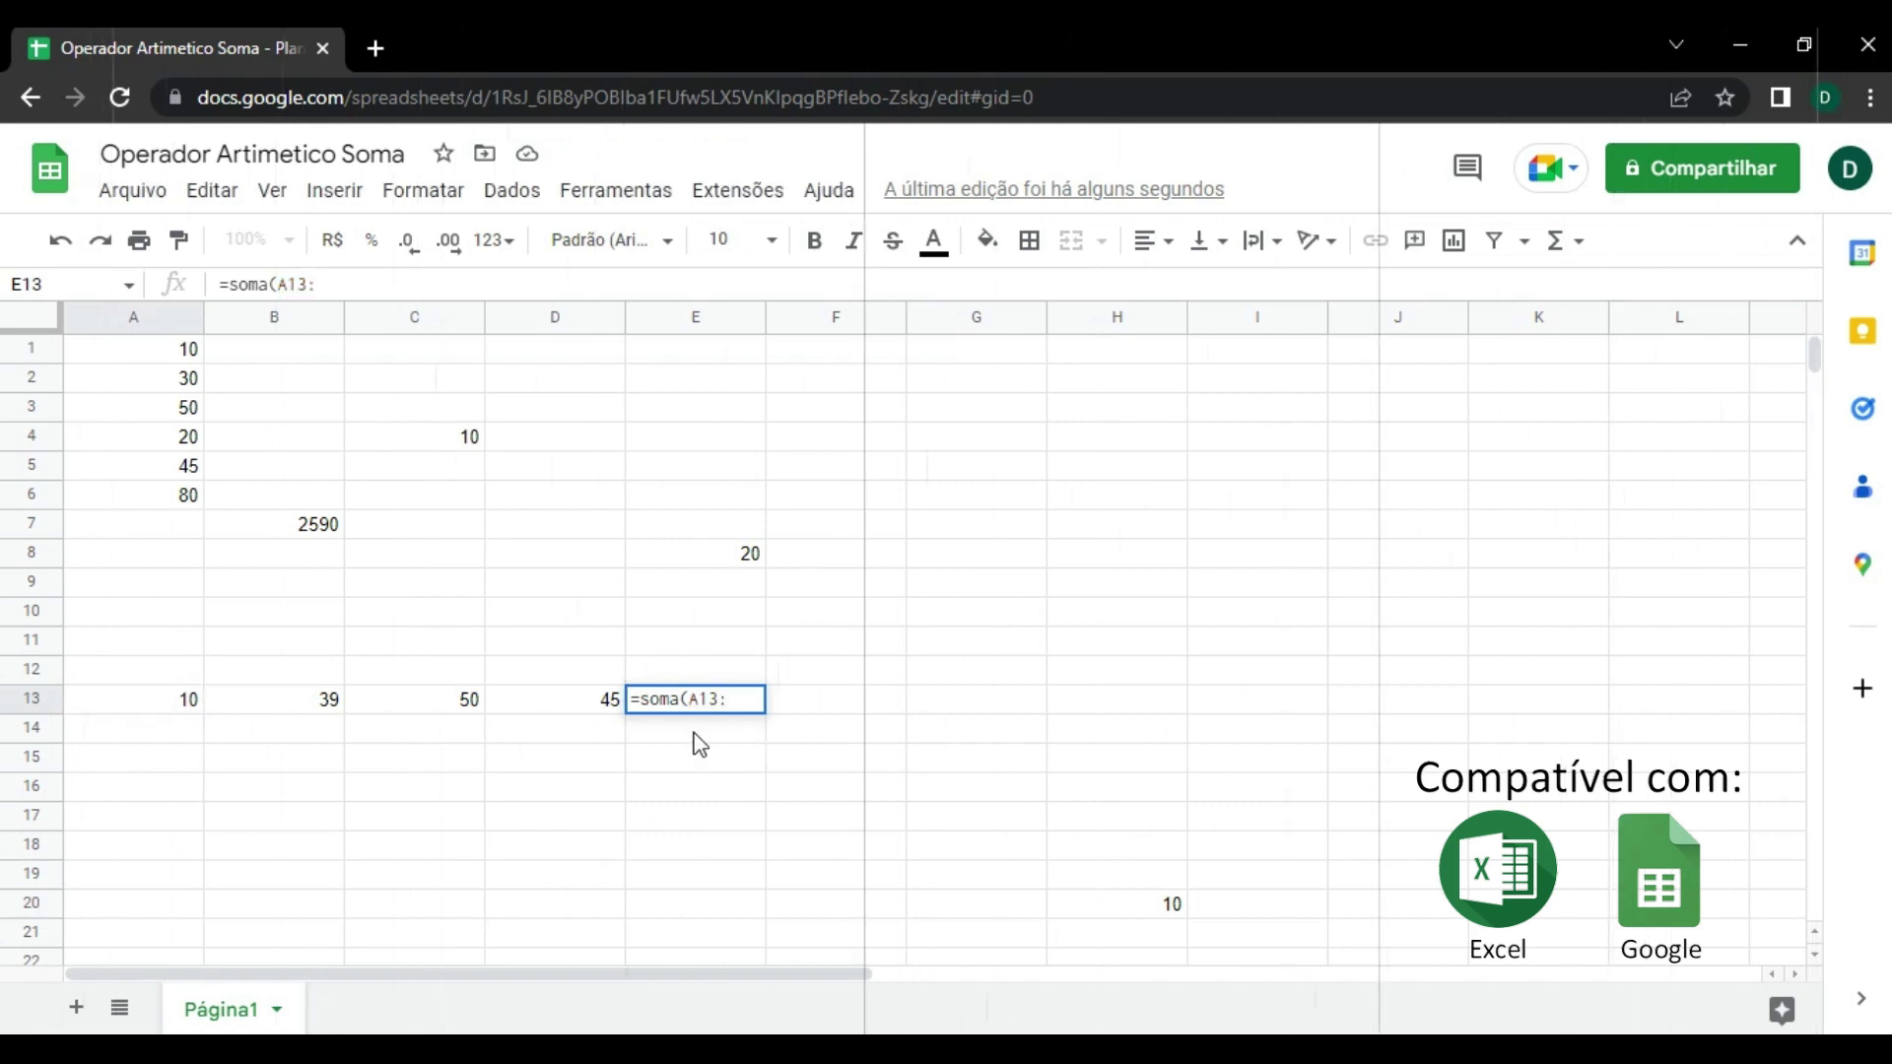
click(605, 705)
click(697, 705)
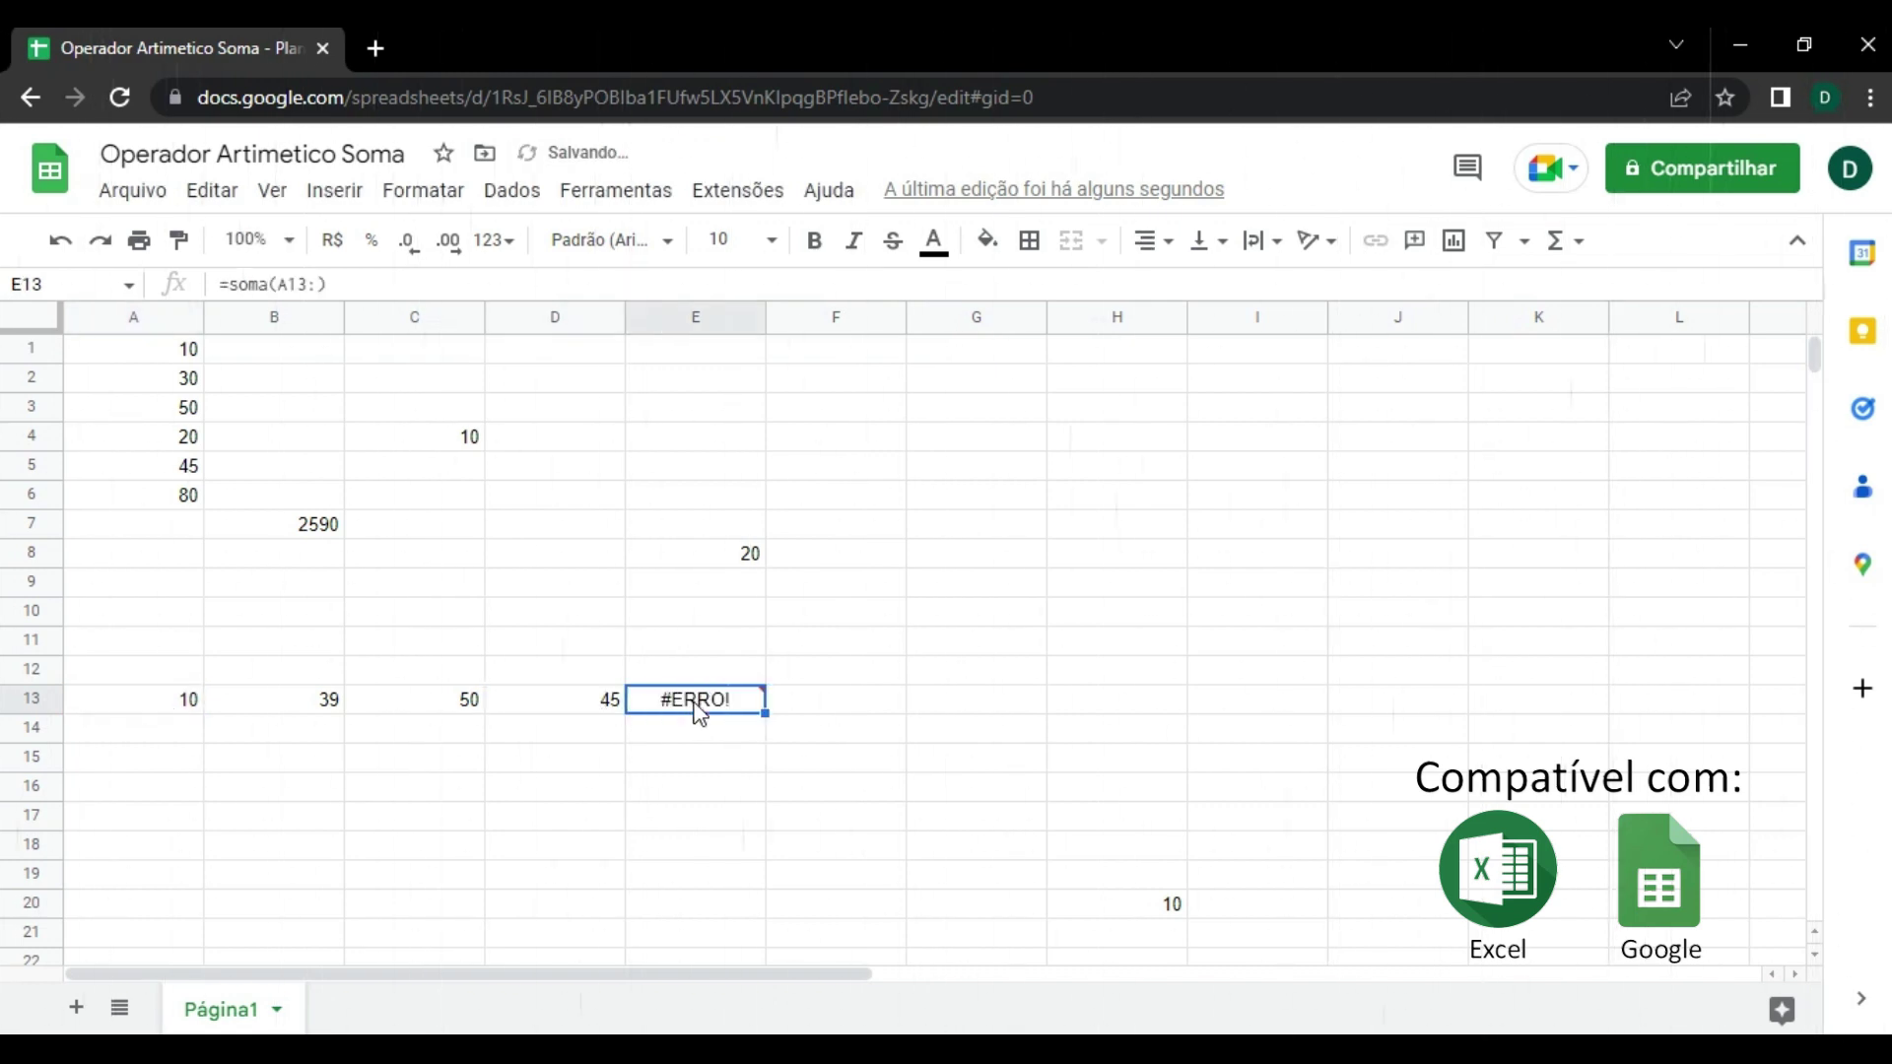
Correct the formula in cell E13 to =soma(A13:d13), writing the range end manually.
double_click(729, 700)
key(BackSpace)
key(BackSpace)
key(BackSpace)
key(BackSpace)
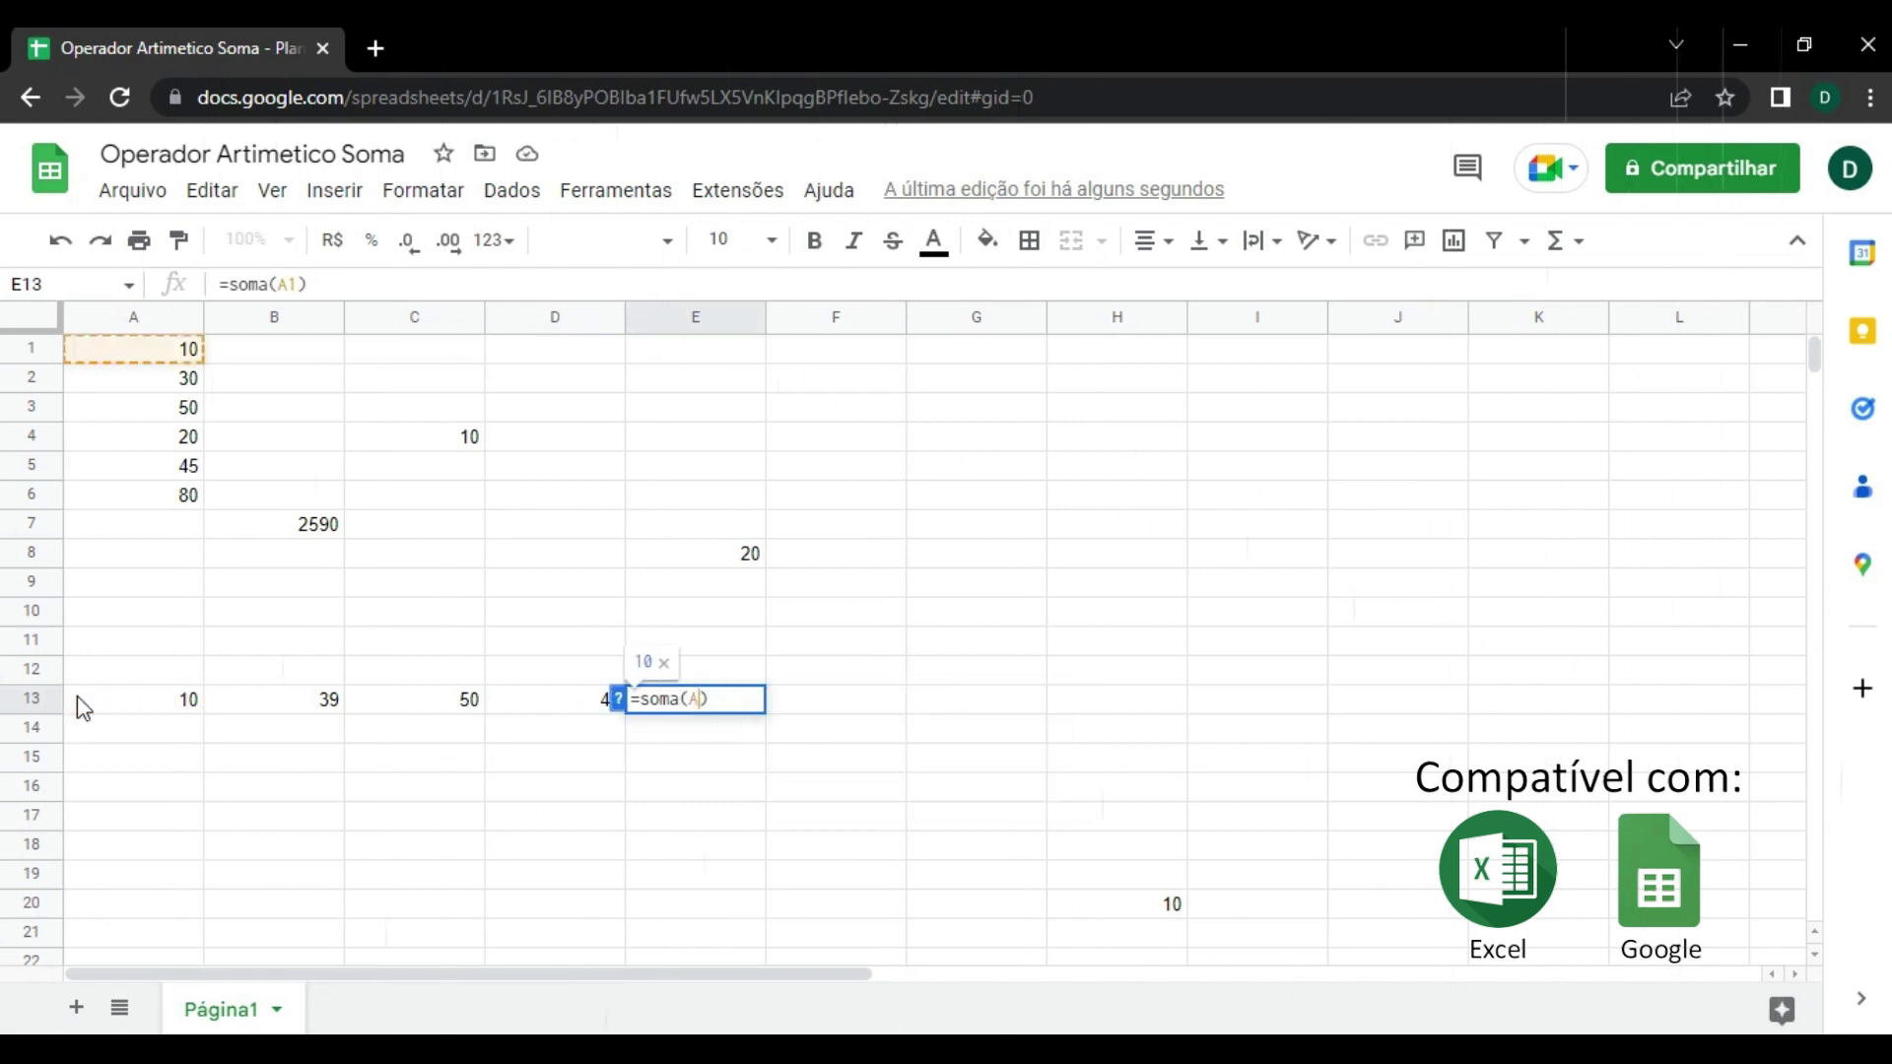
click(76, 696)
text(:)
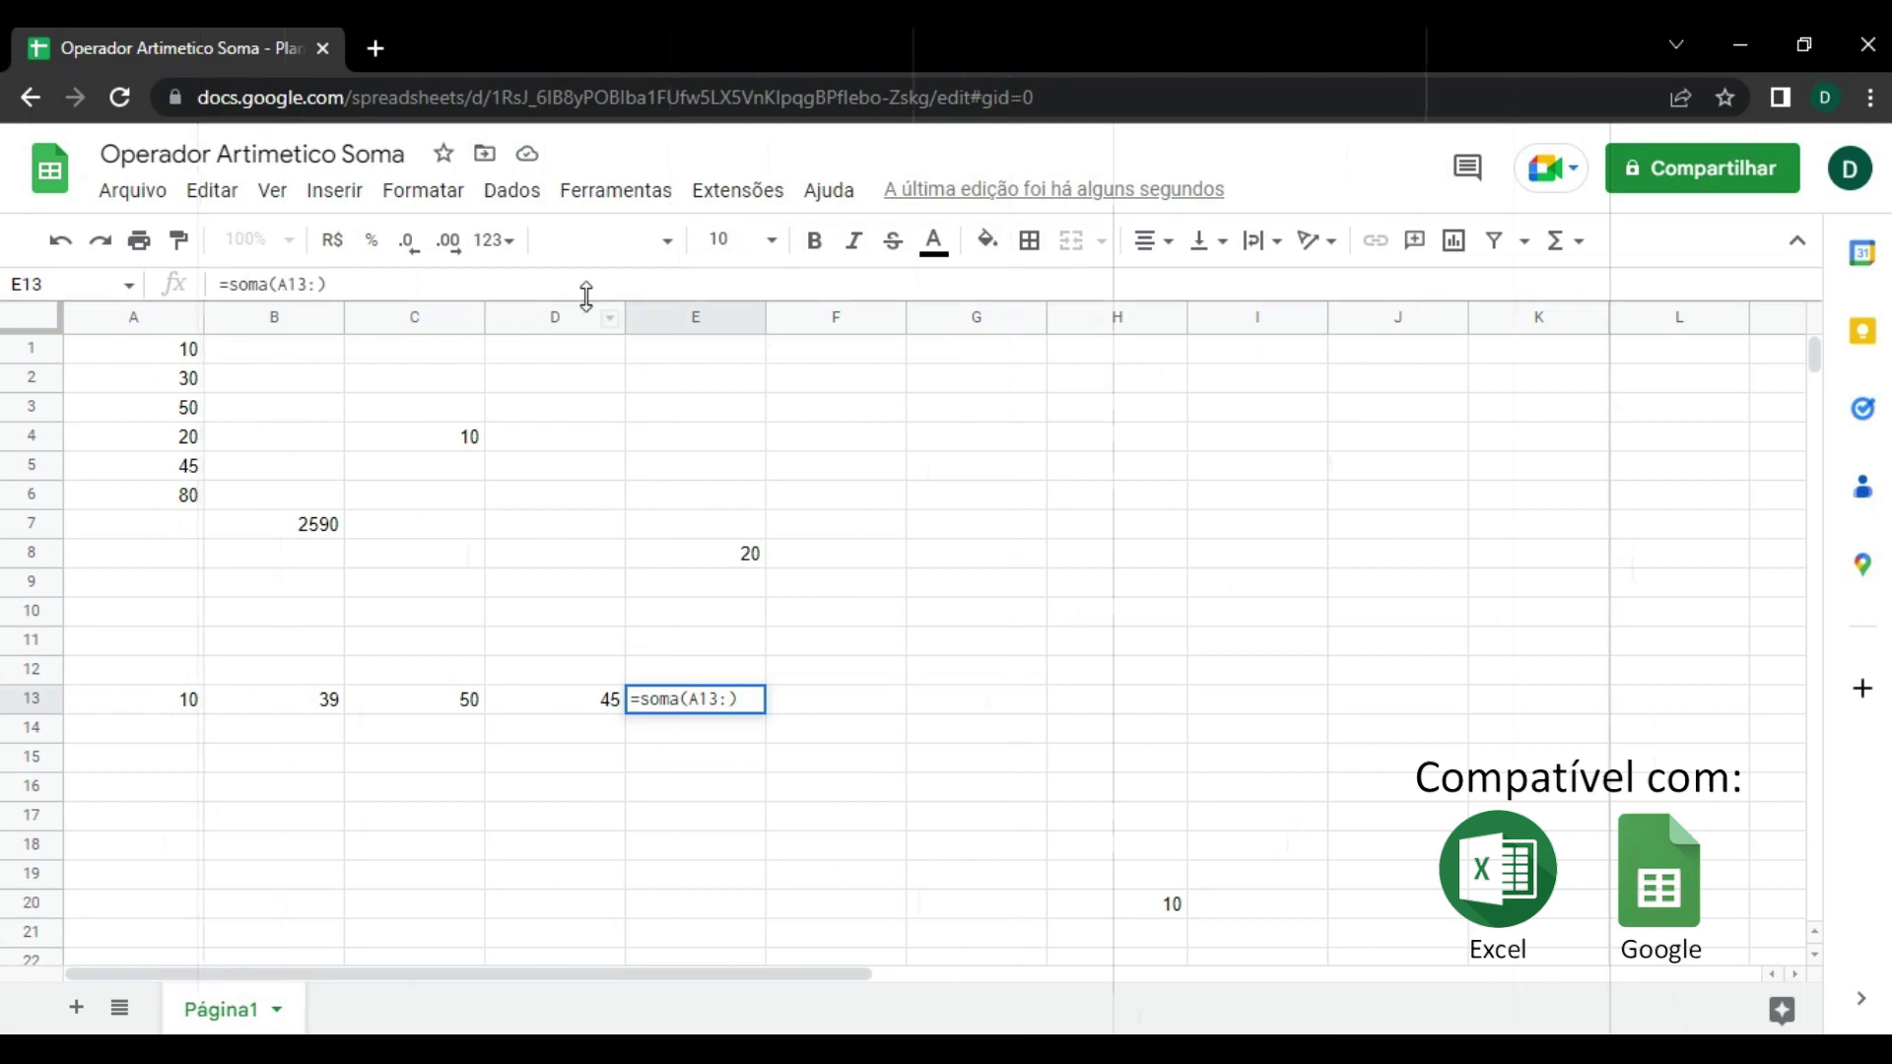
text(d13)
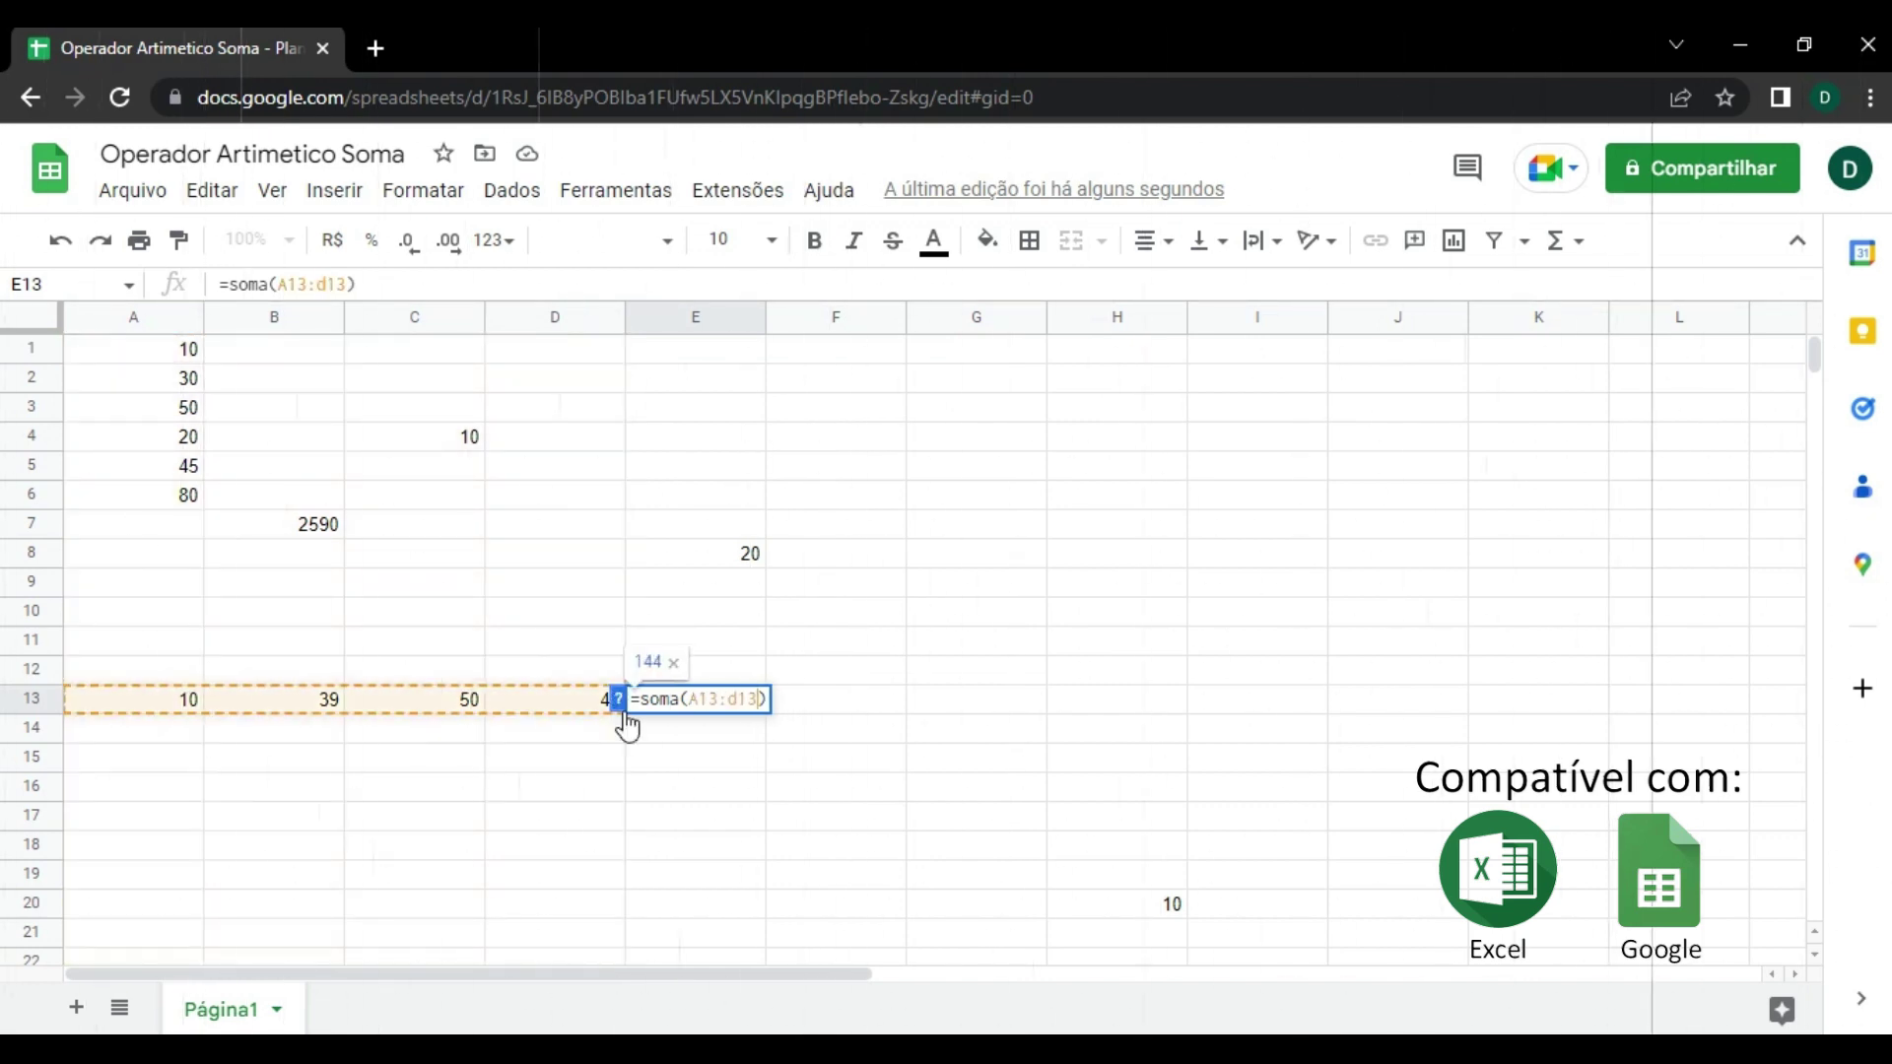
key(Return)
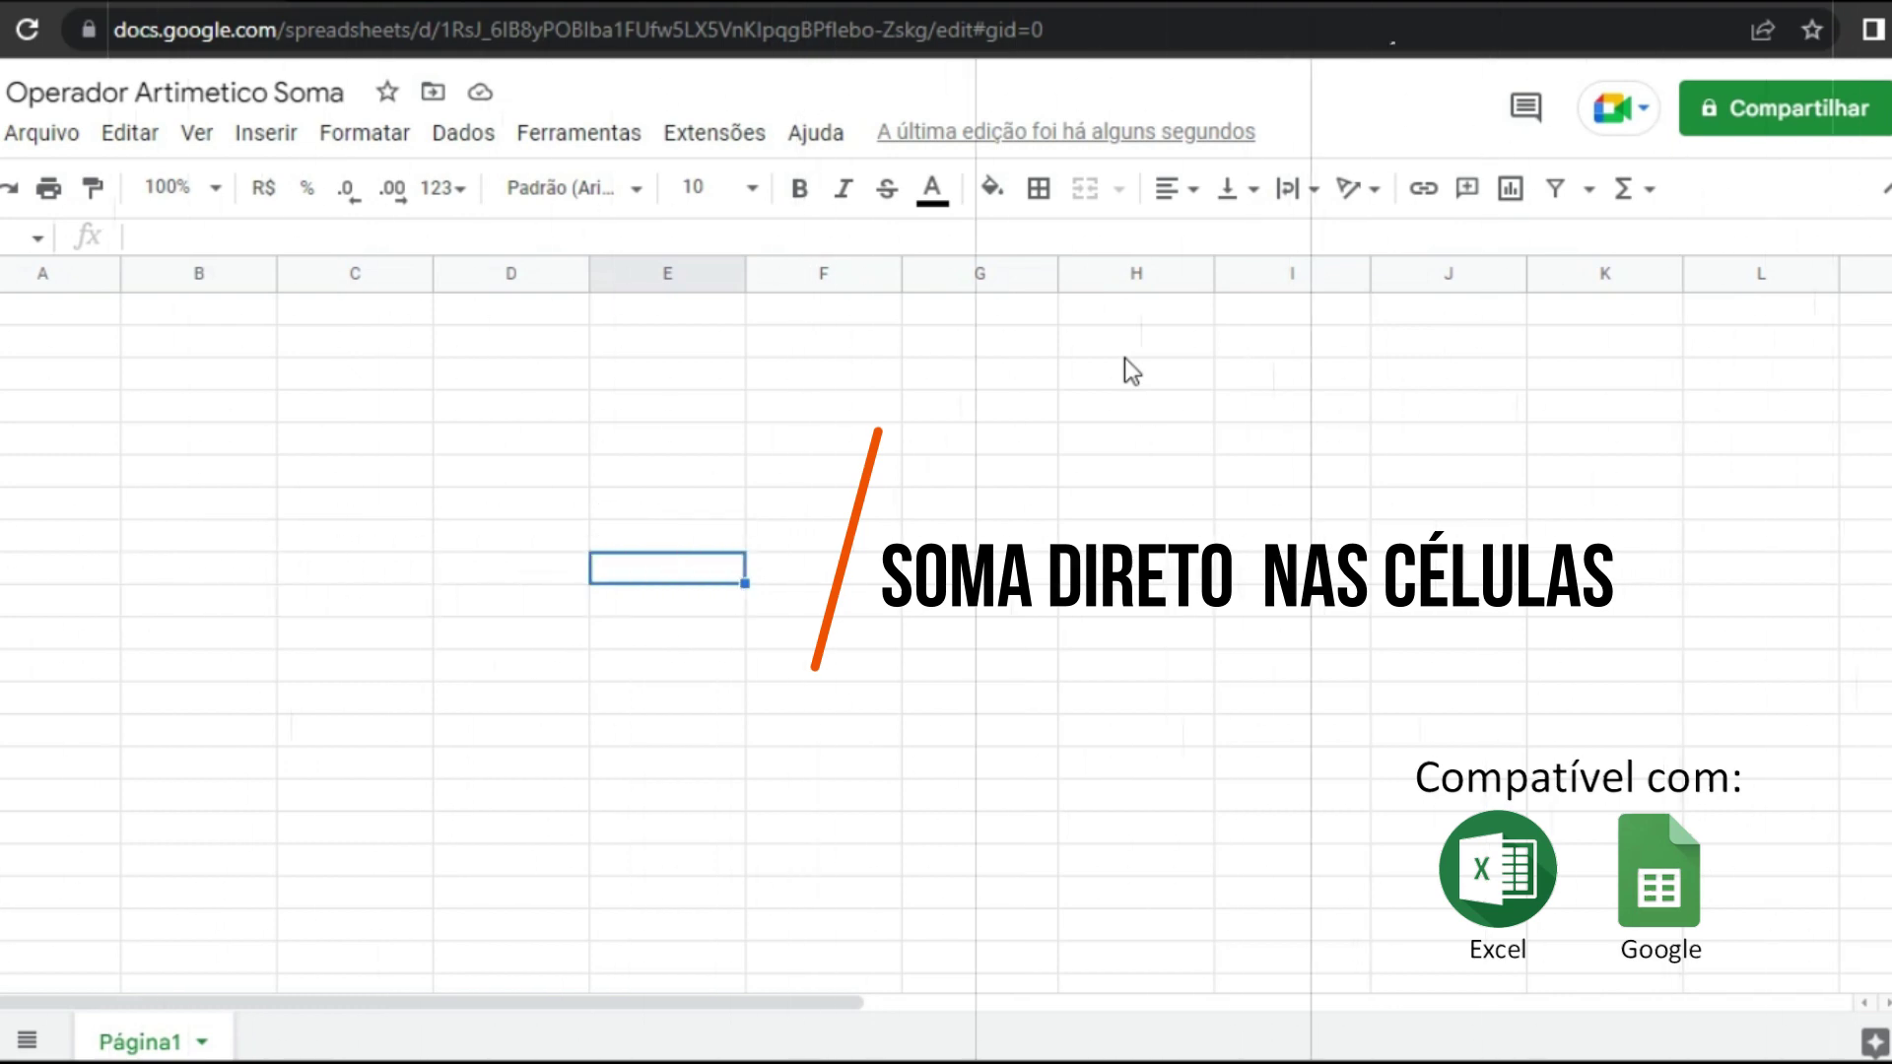
Add numbers directly in cell E9 of the empty sheet with the formula =45+65+489.
text(=)
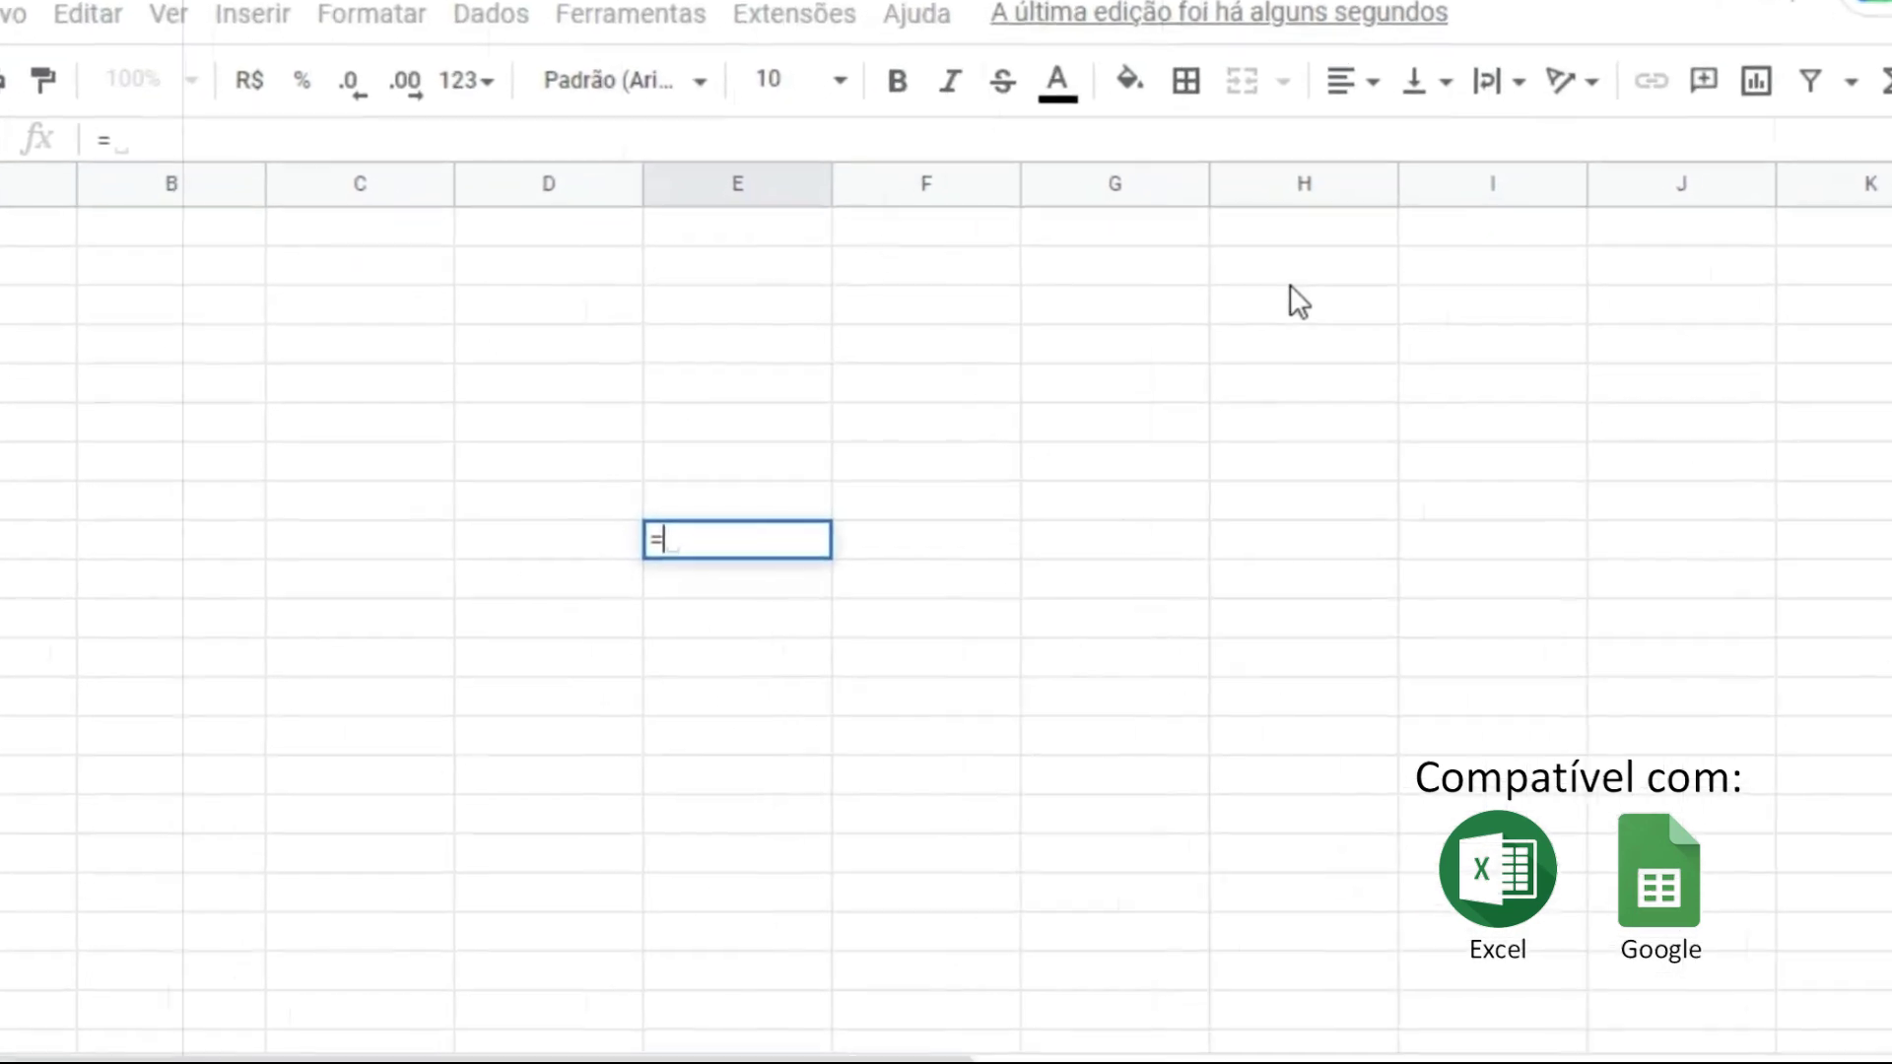
text($)
key(BackSpace)
text(45)
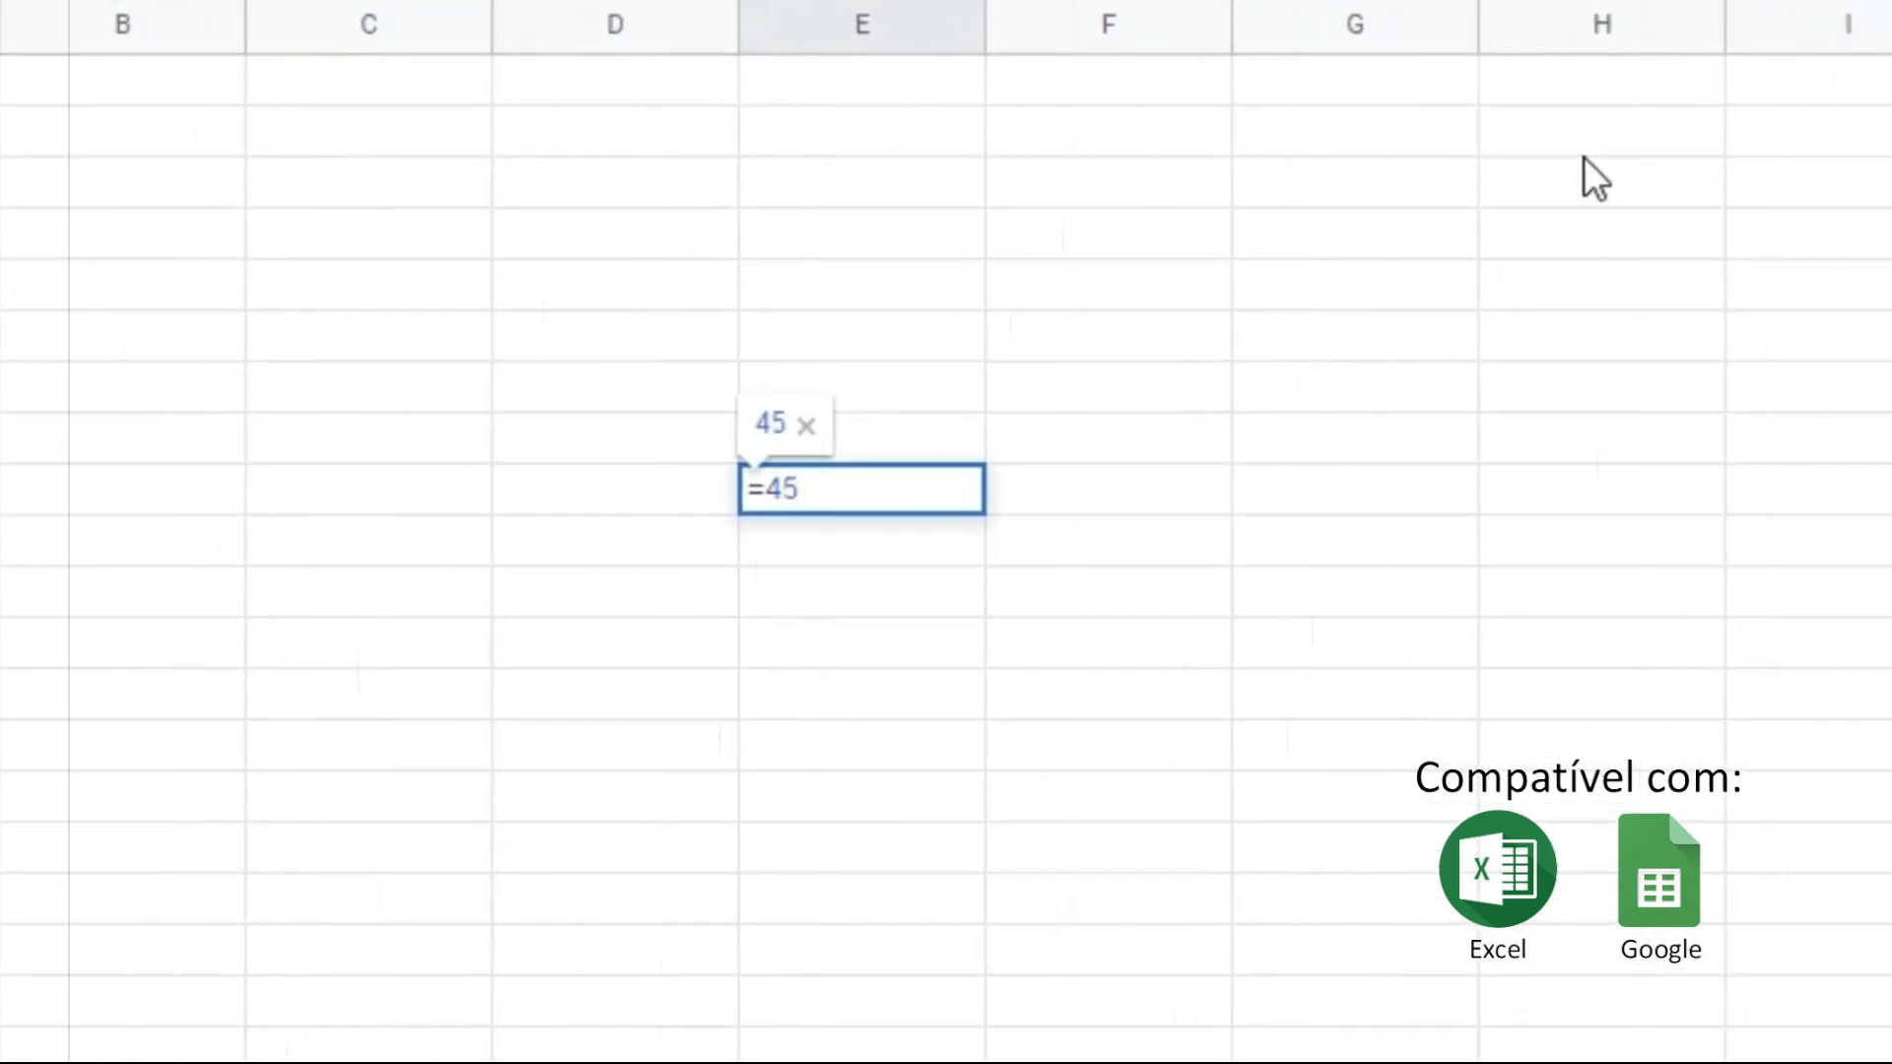
text(+)
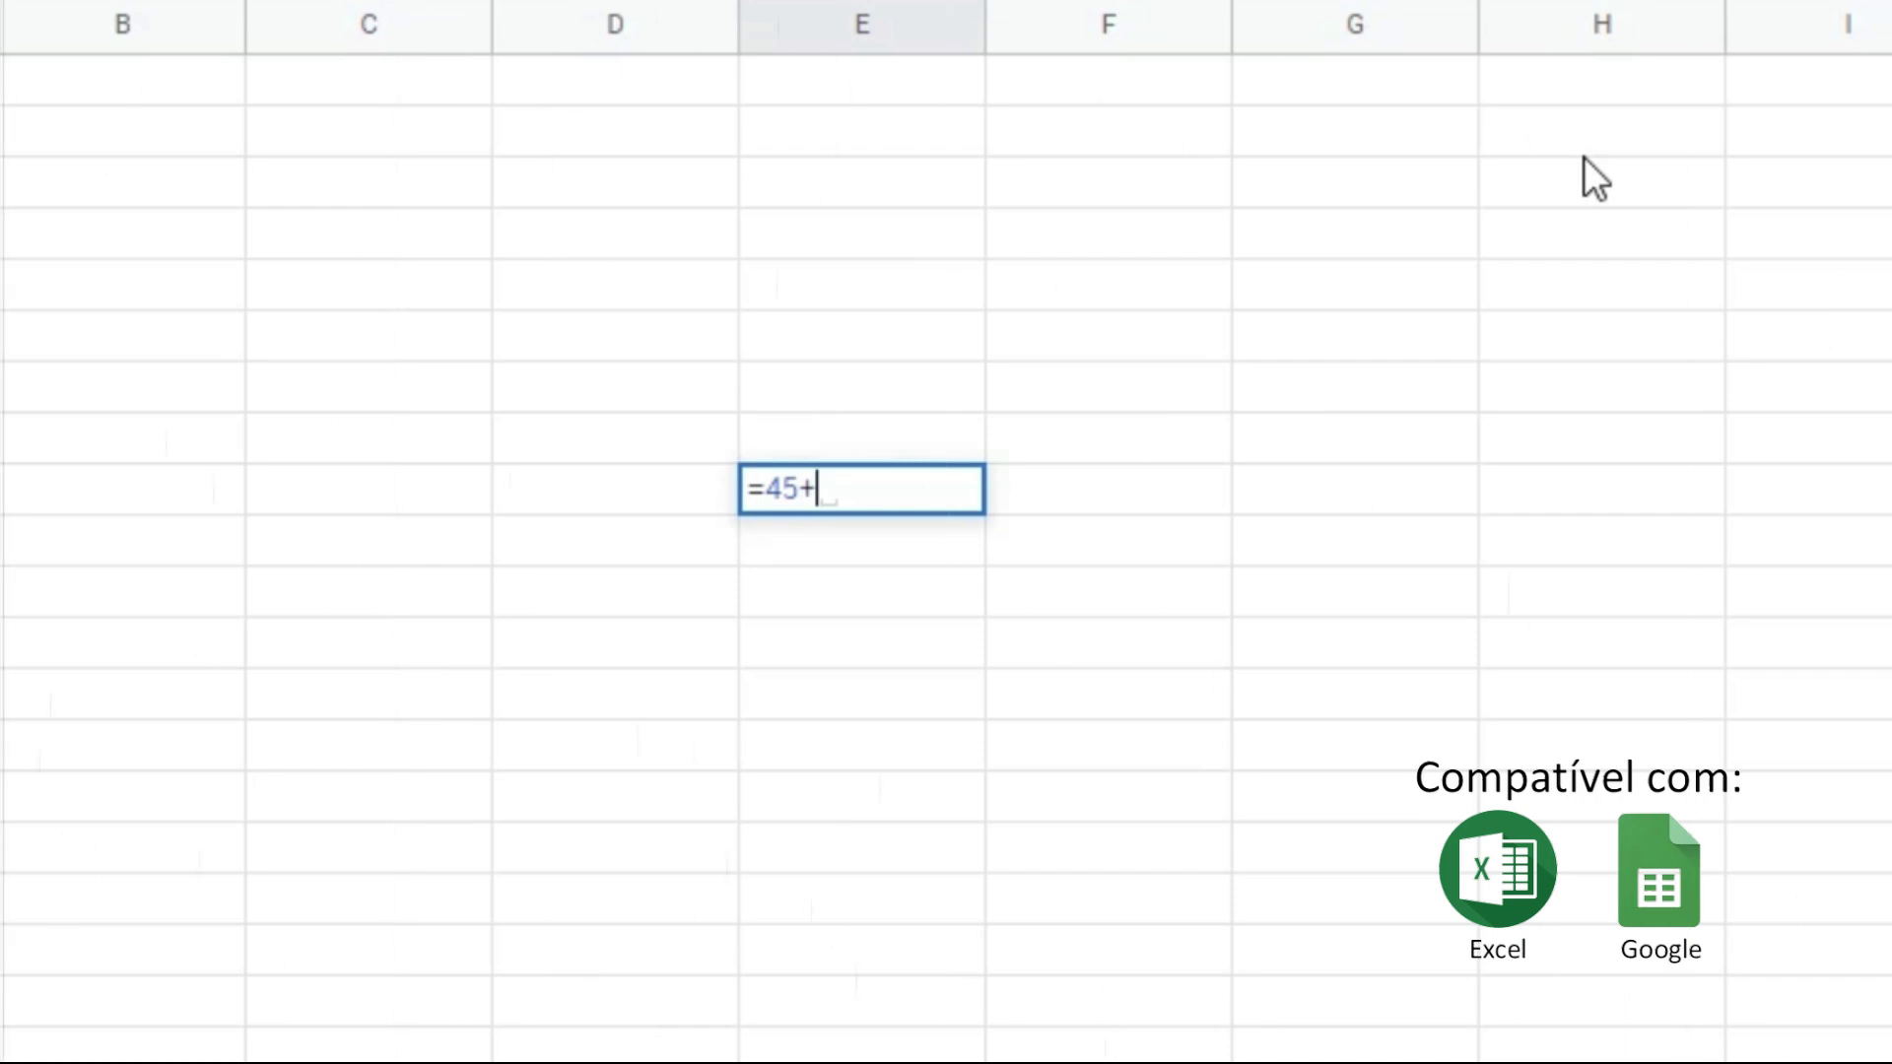
text(65)
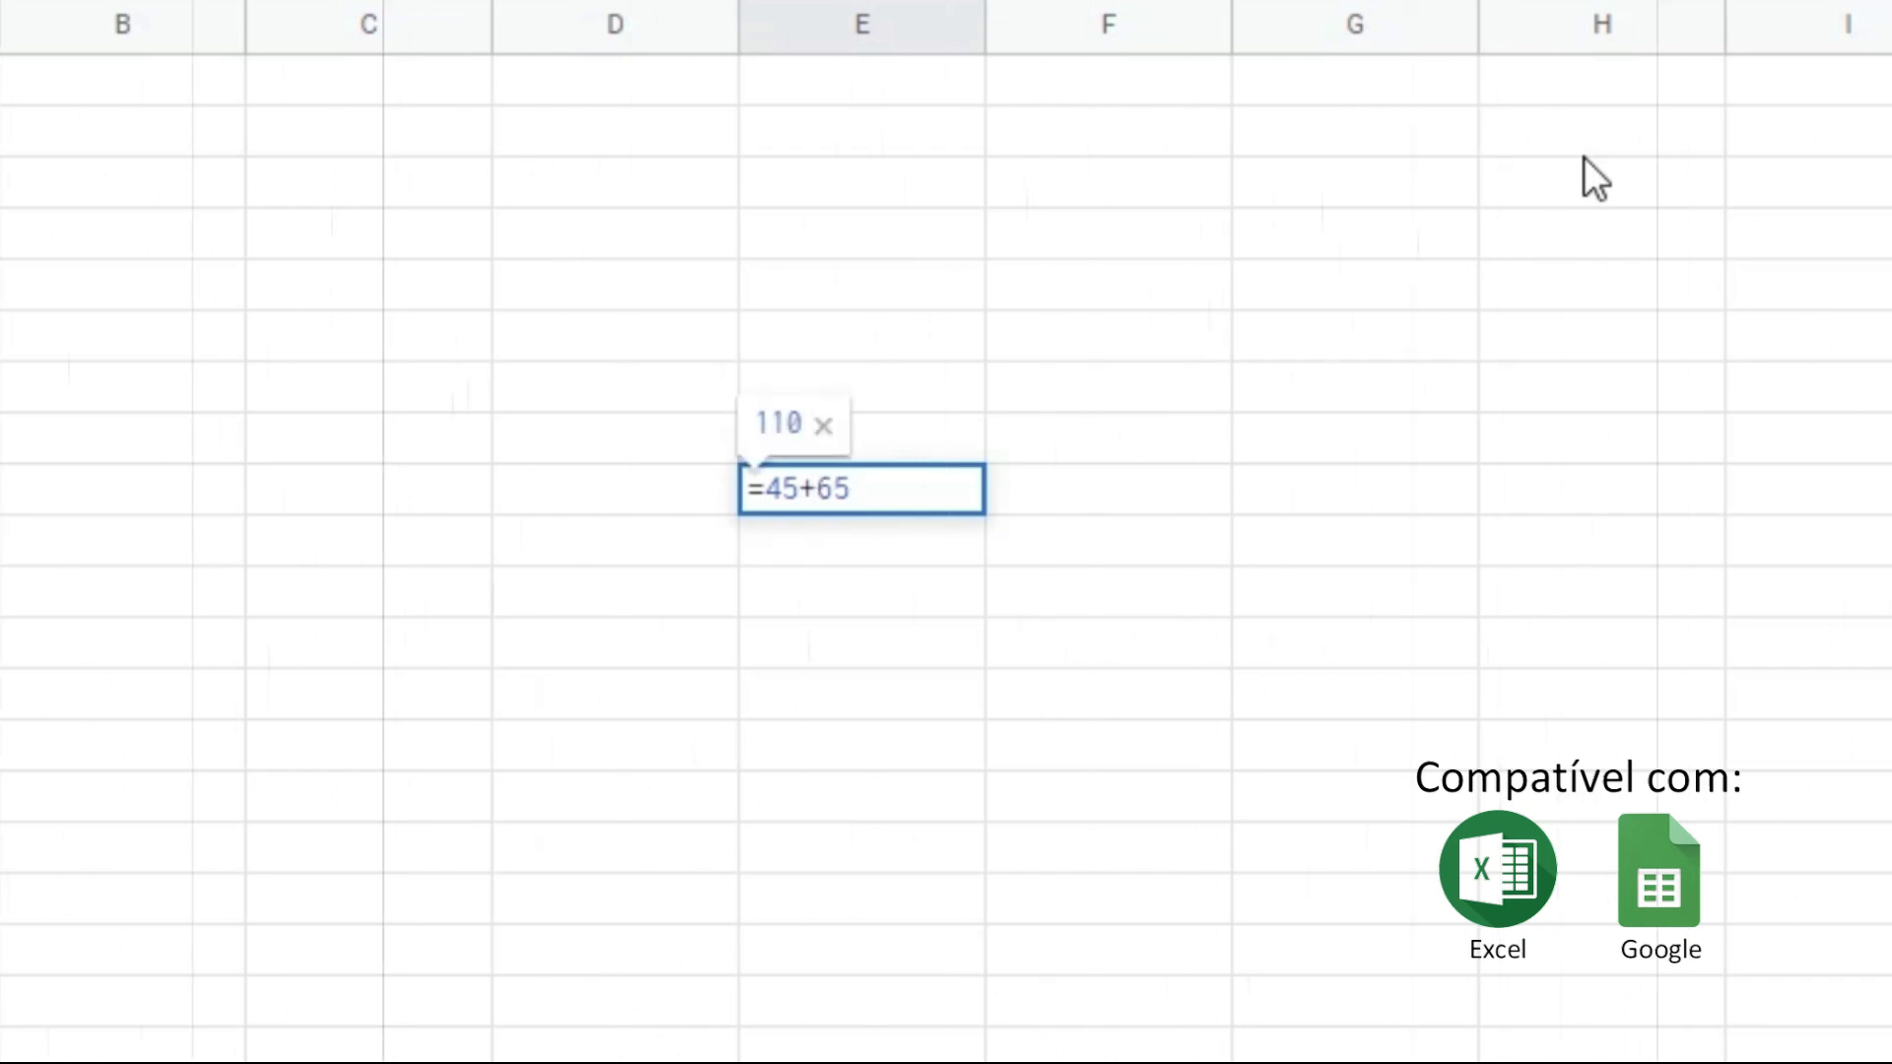
text(+489)
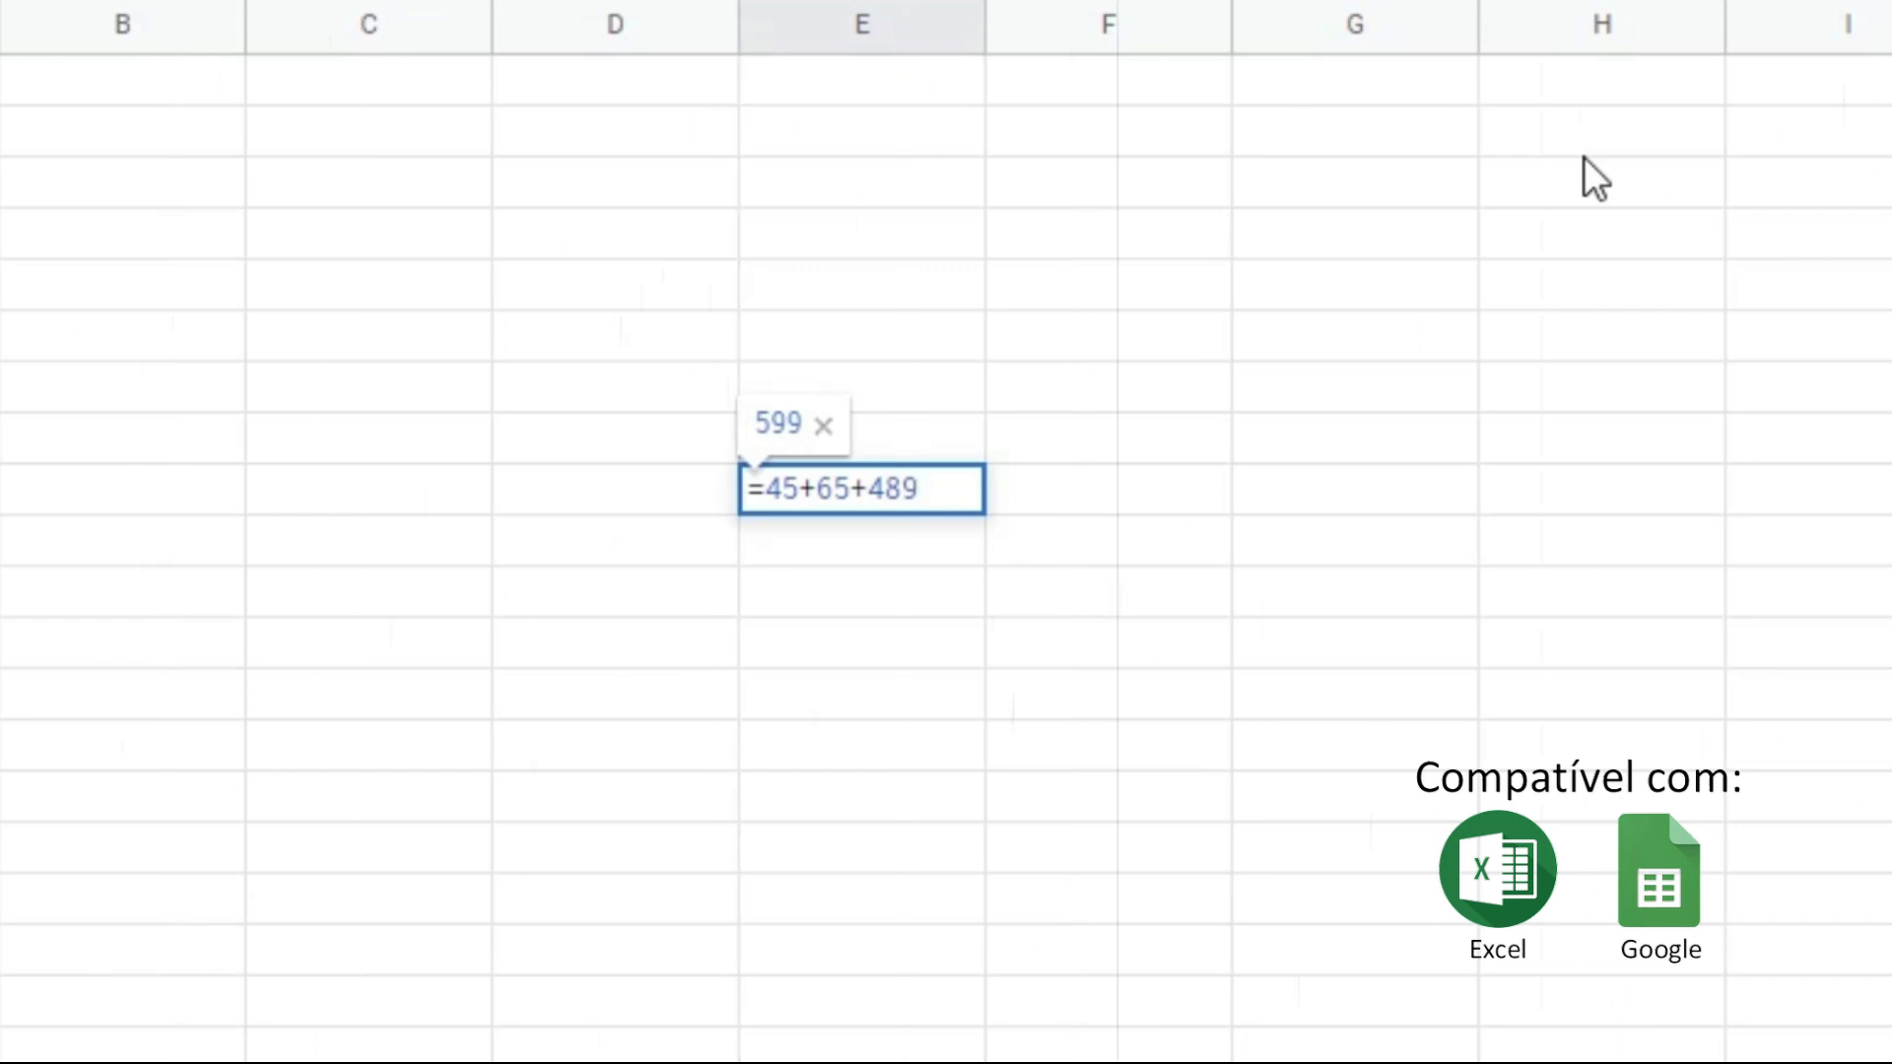
key(Return)
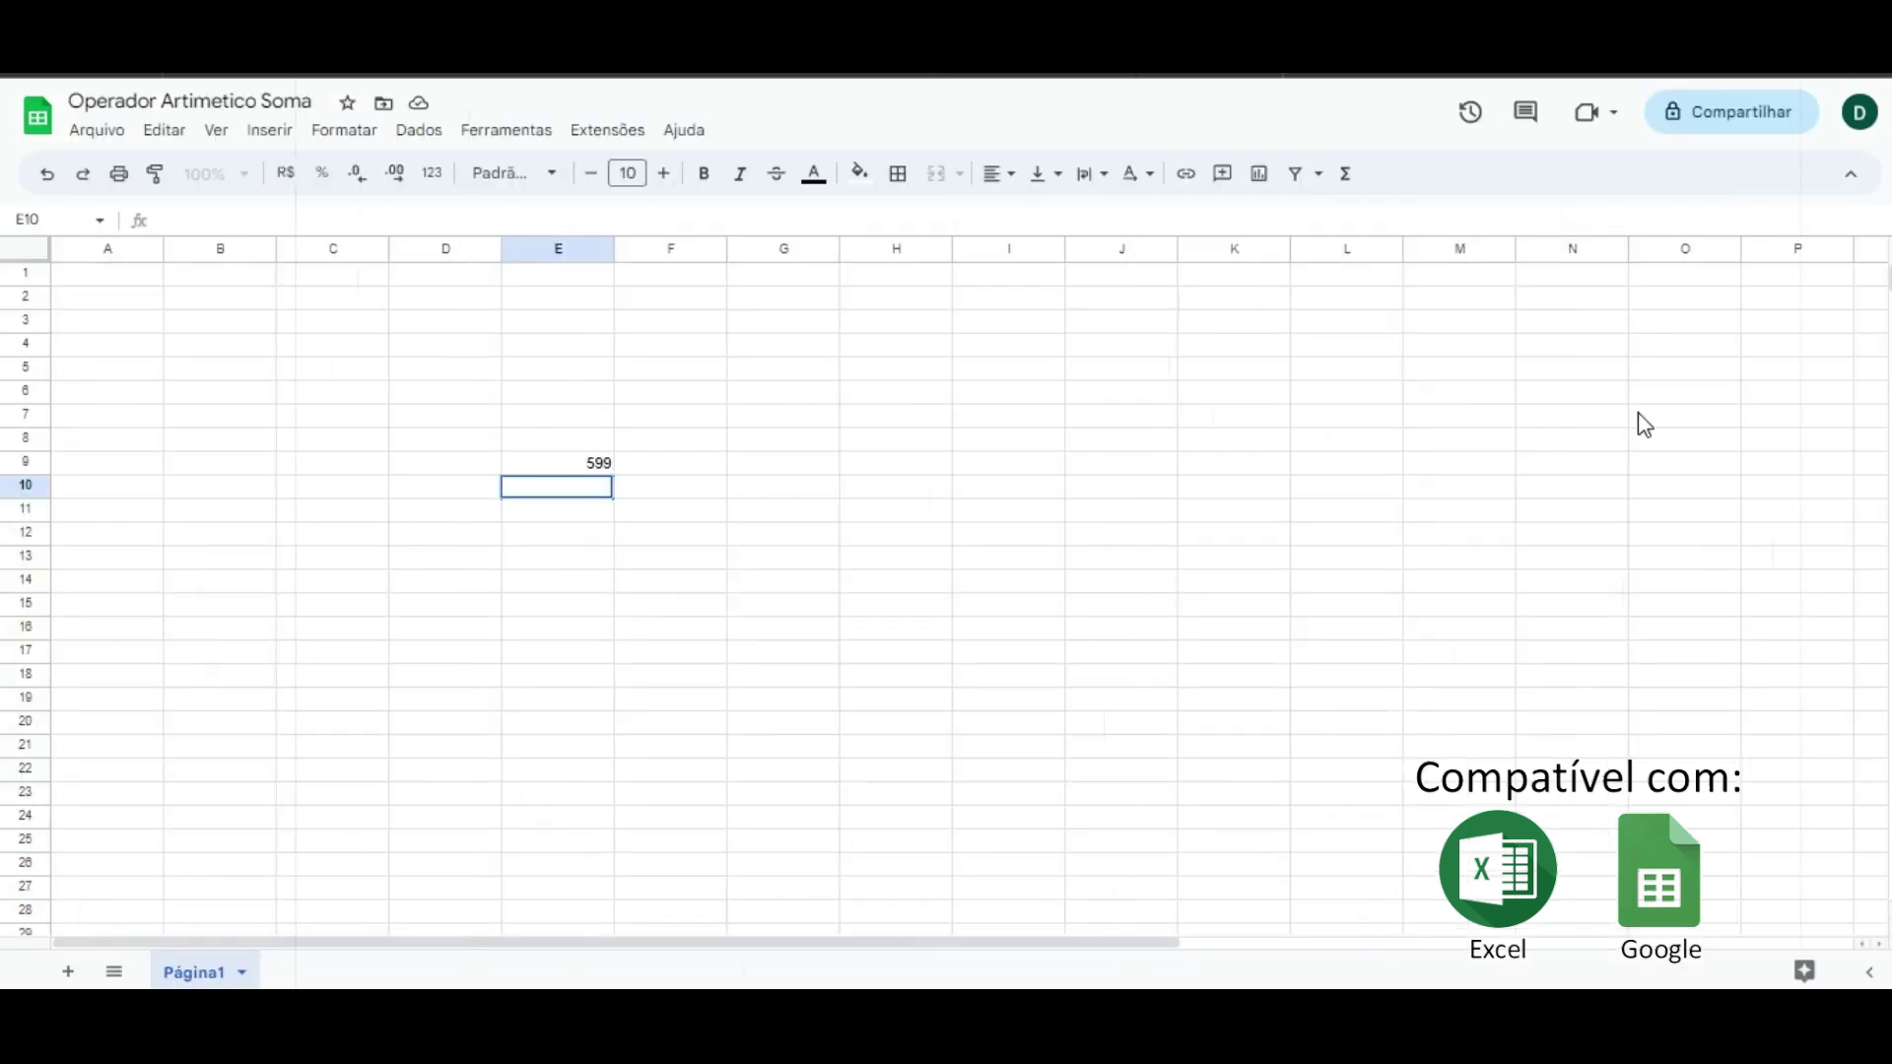
key(Return)
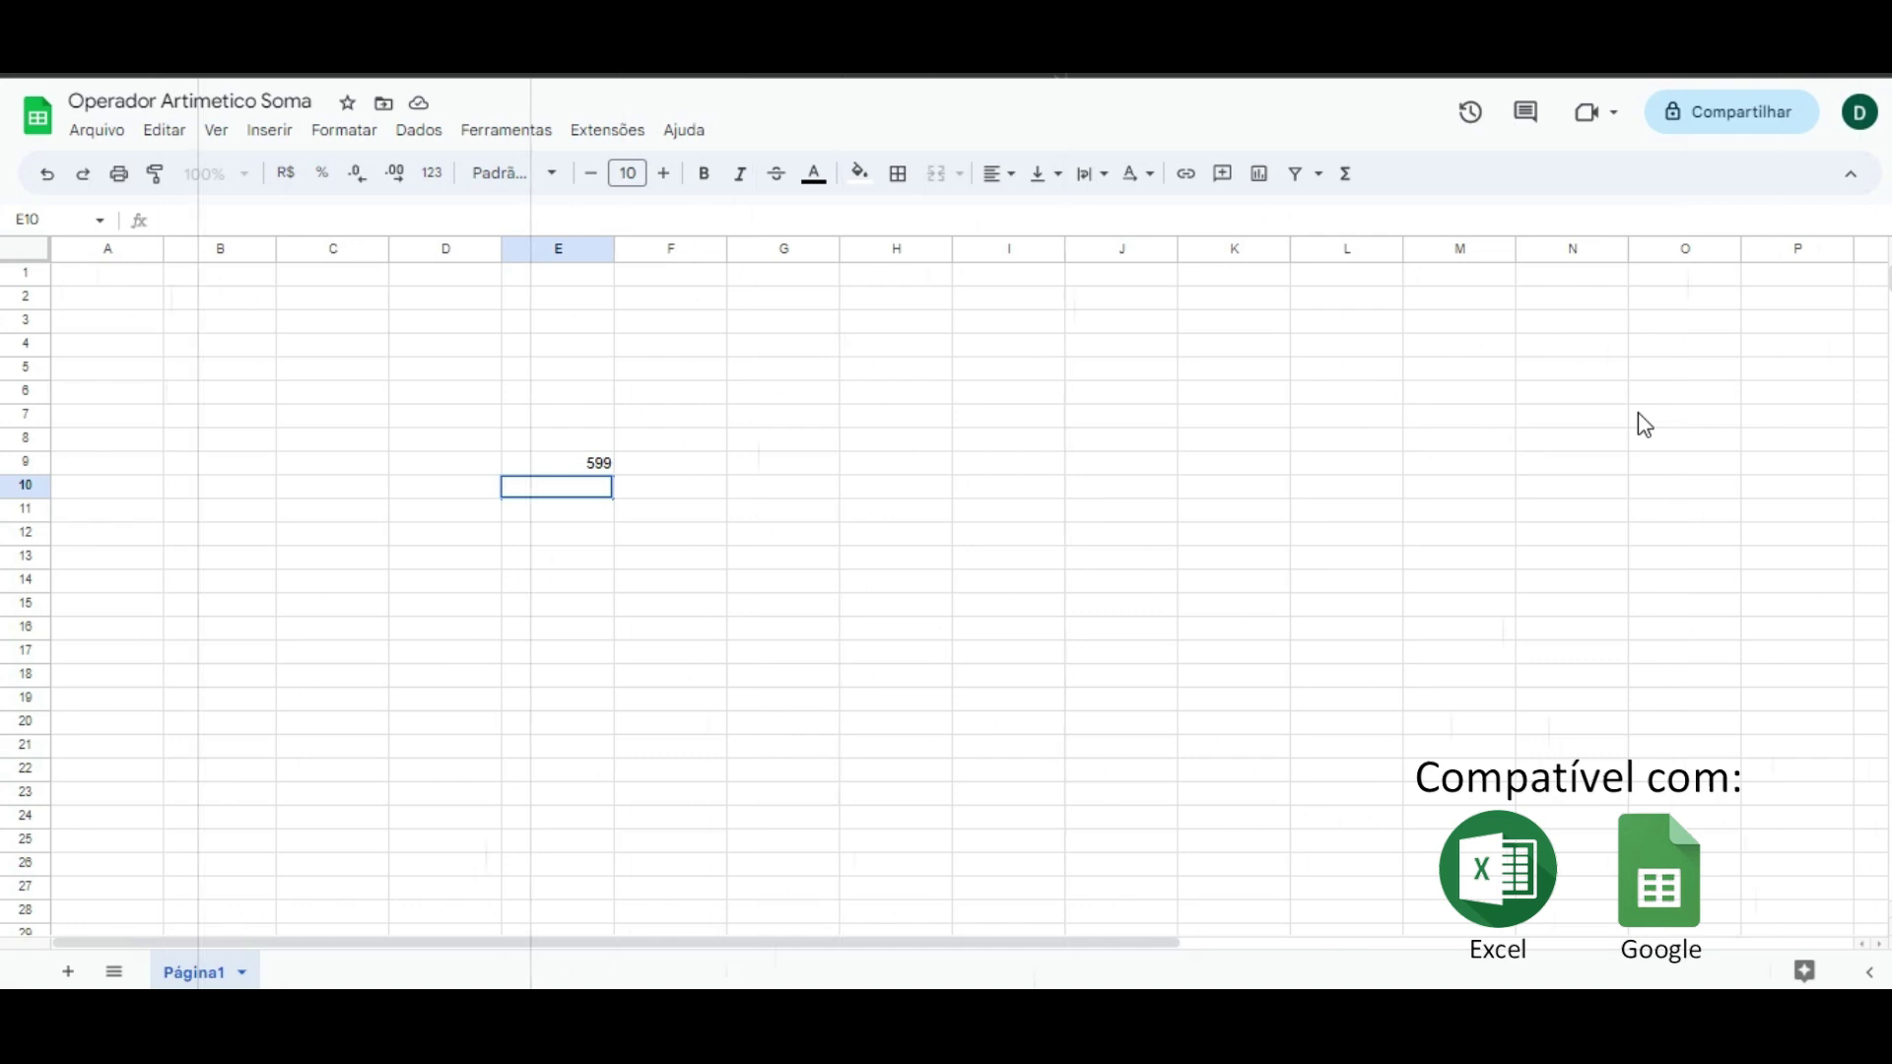